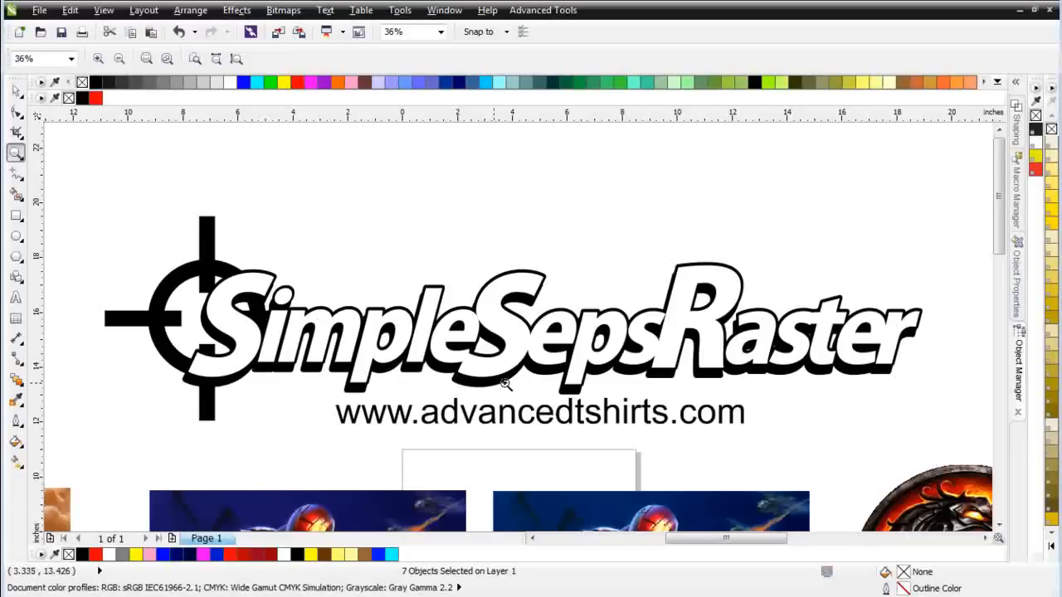
Examine the halftone dots on the face in the coarse-dot Iron Man separation at high magnification.
key(F4)
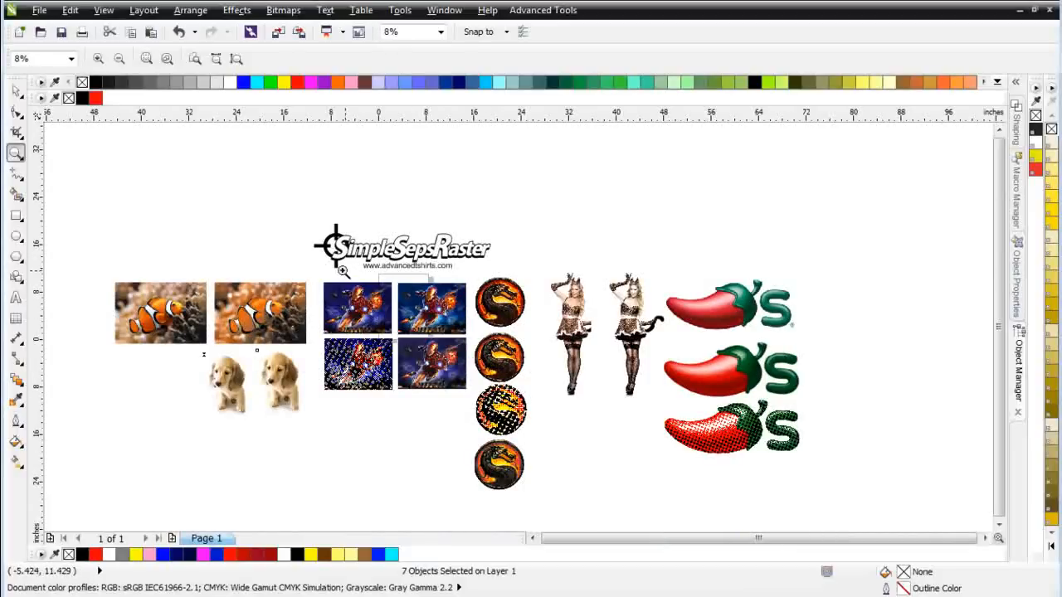
drag(341, 271, 498, 352)
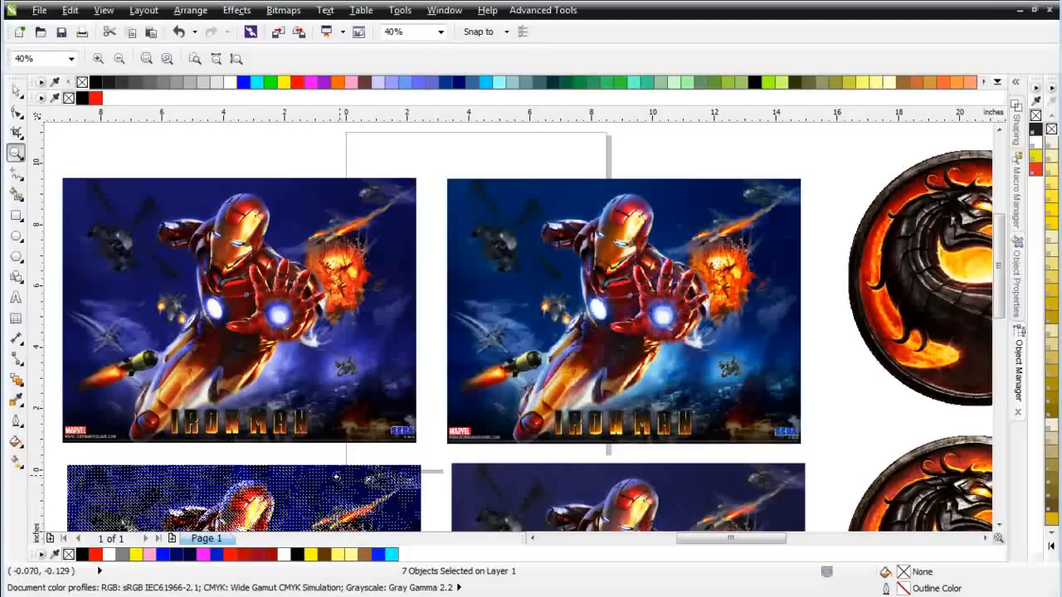
scroll(249, 523, down, 2)
scroll(209, 535, down, 1)
drag(196, 506, 325, 410)
drag(365, 216, 601, 456)
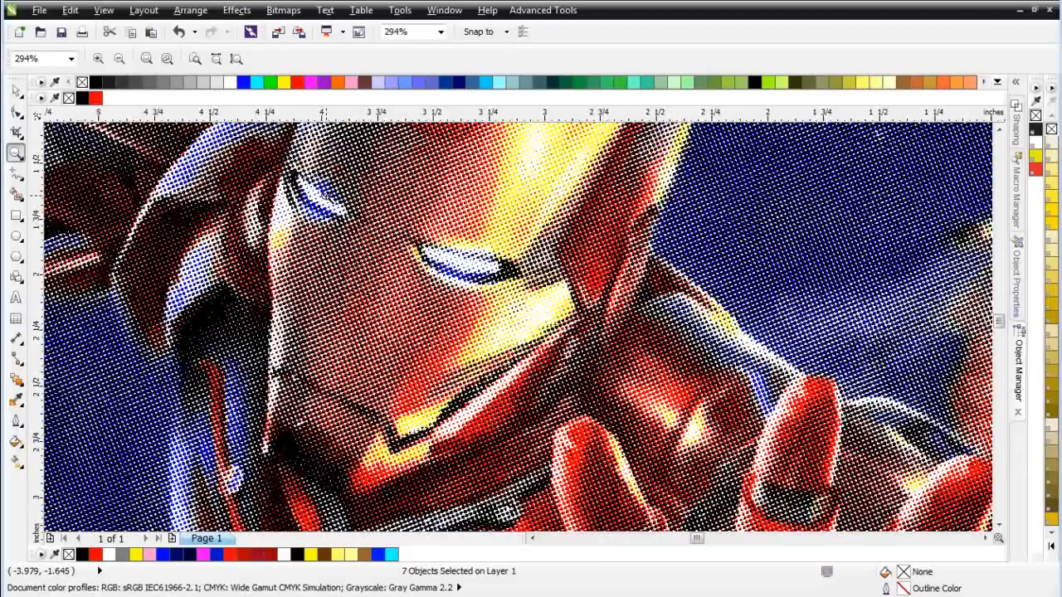
drag(332, 203, 627, 456)
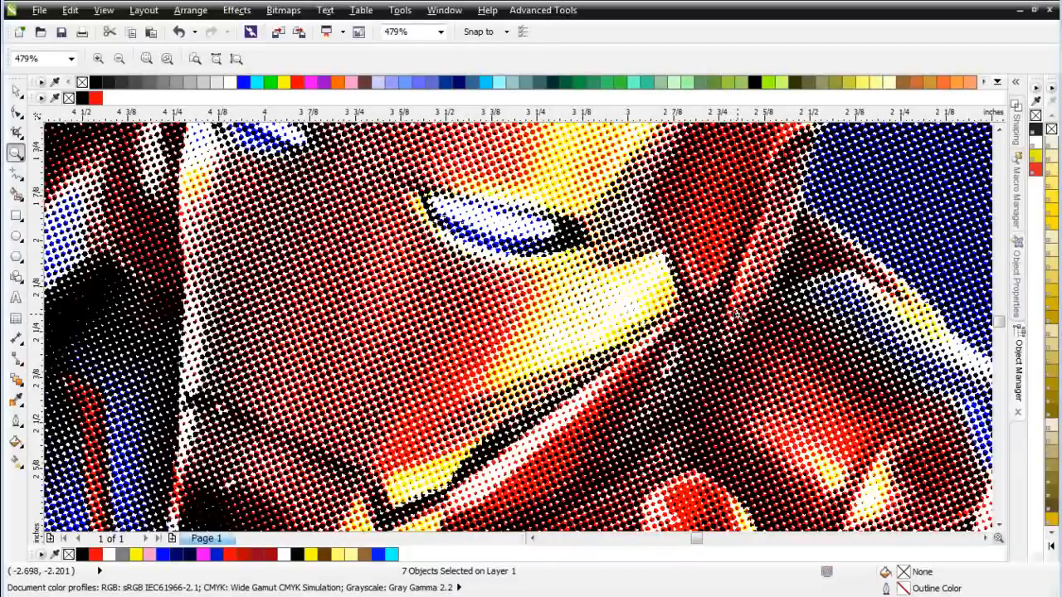
Examine the finer-dot Iron Man separation up close and compare it with the coarse-dot version beside it.
scroll(736, 314, down, 3)
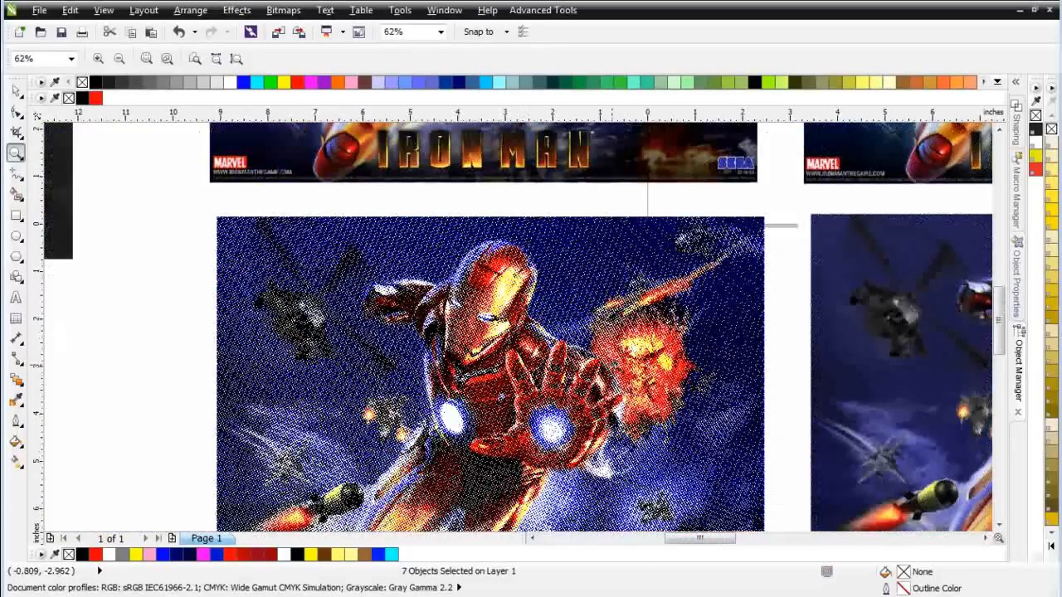
click(921, 342)
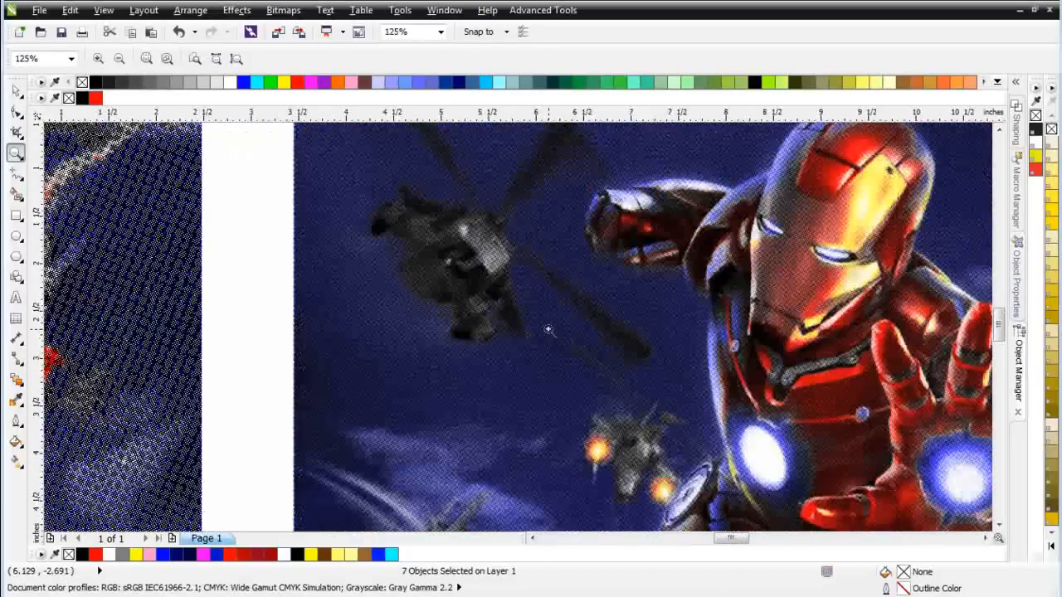
click(547, 330)
right_click(718, 358)
click(721, 262)
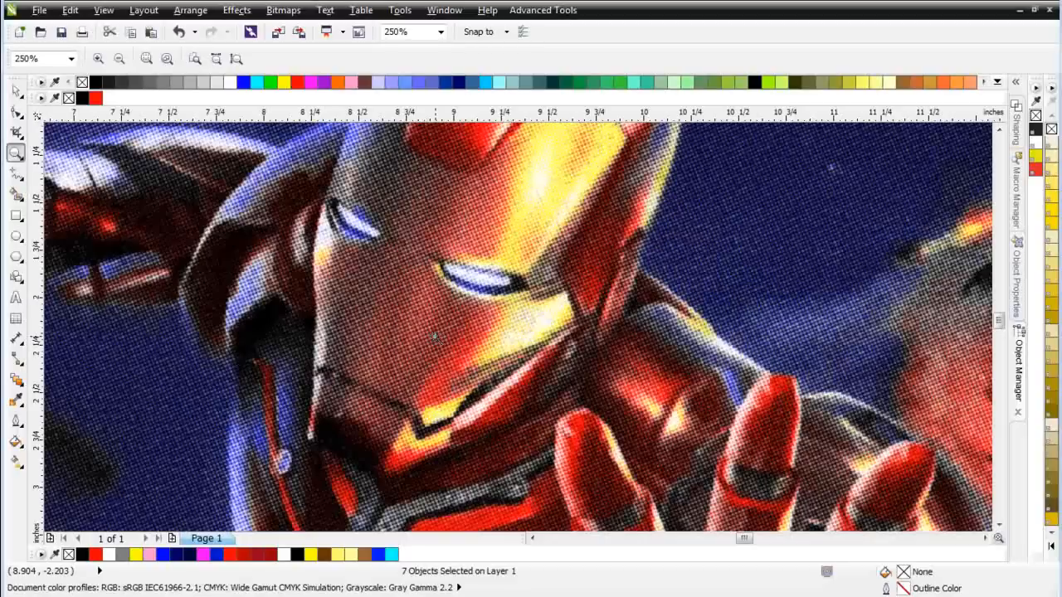
scroll(435, 337, down, 3)
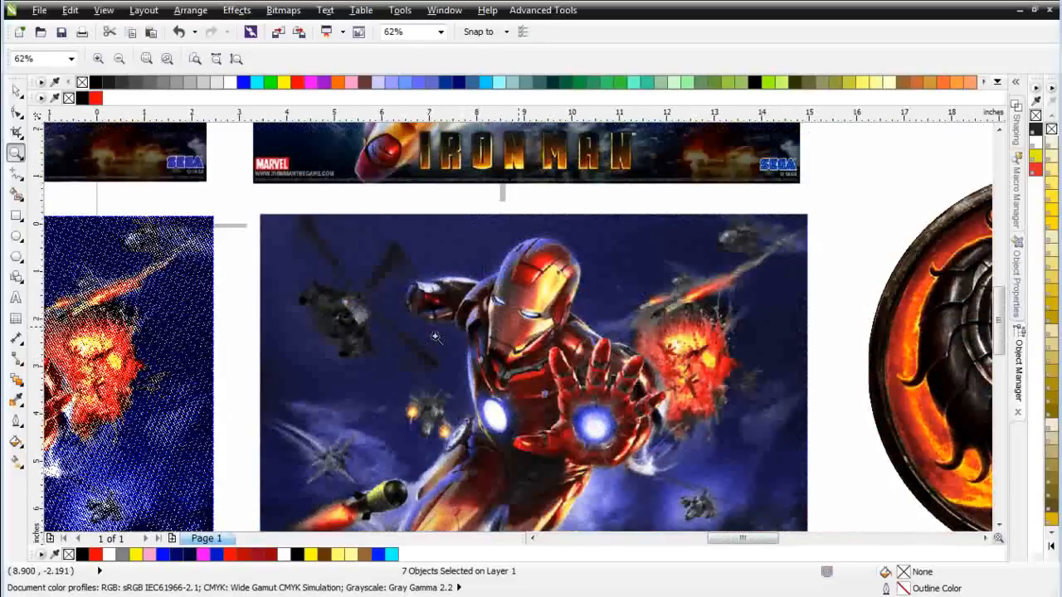
scroll(519, 327, down, 1)
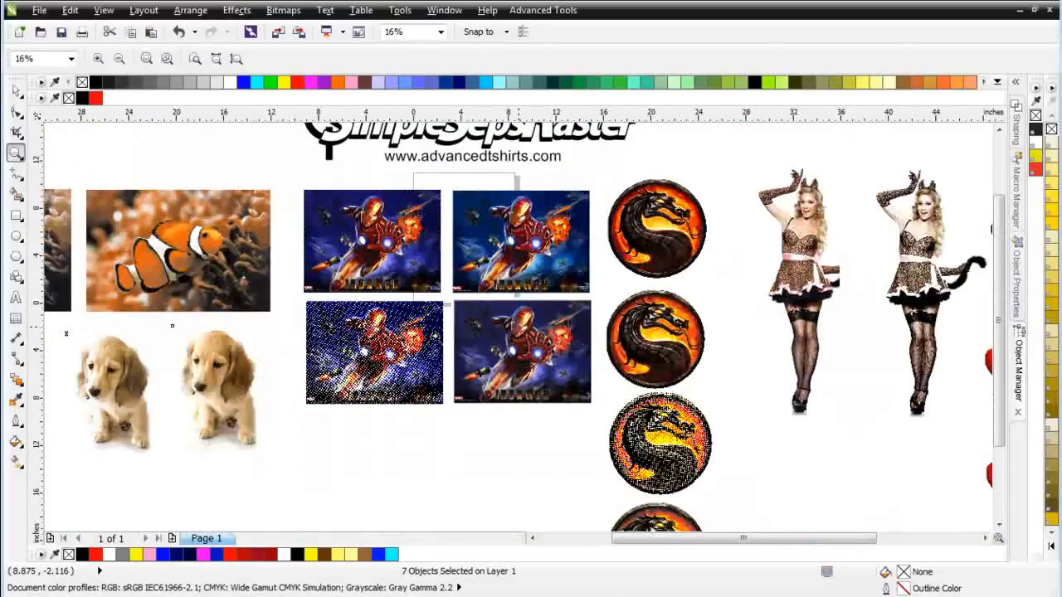
scroll(516, 324, up, 1)
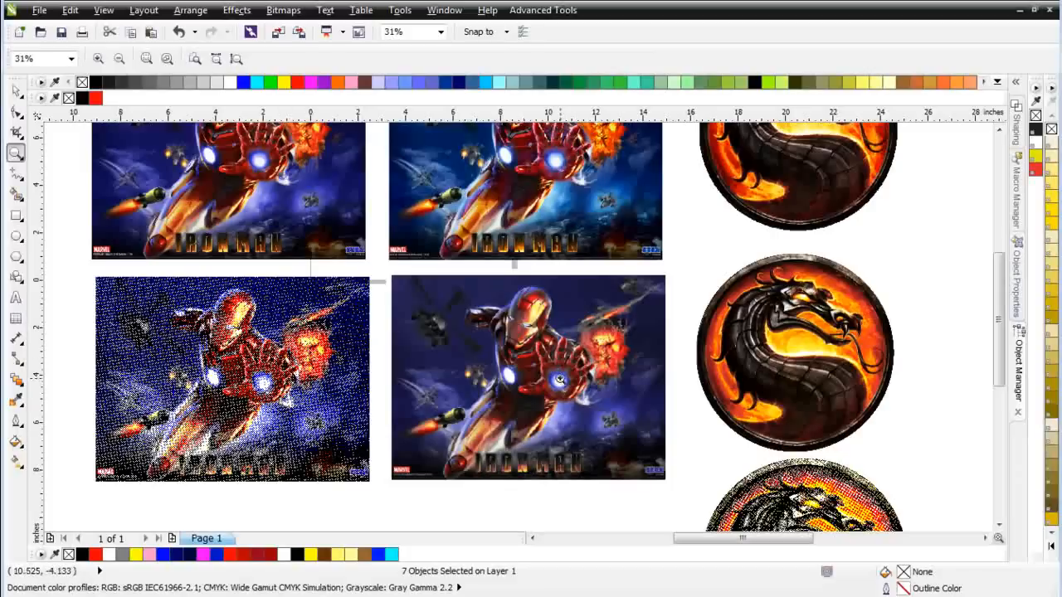
Select all layers of the second dragon emblem and place a copy in the empty area below the Iron Man images.
right_click(559, 380)
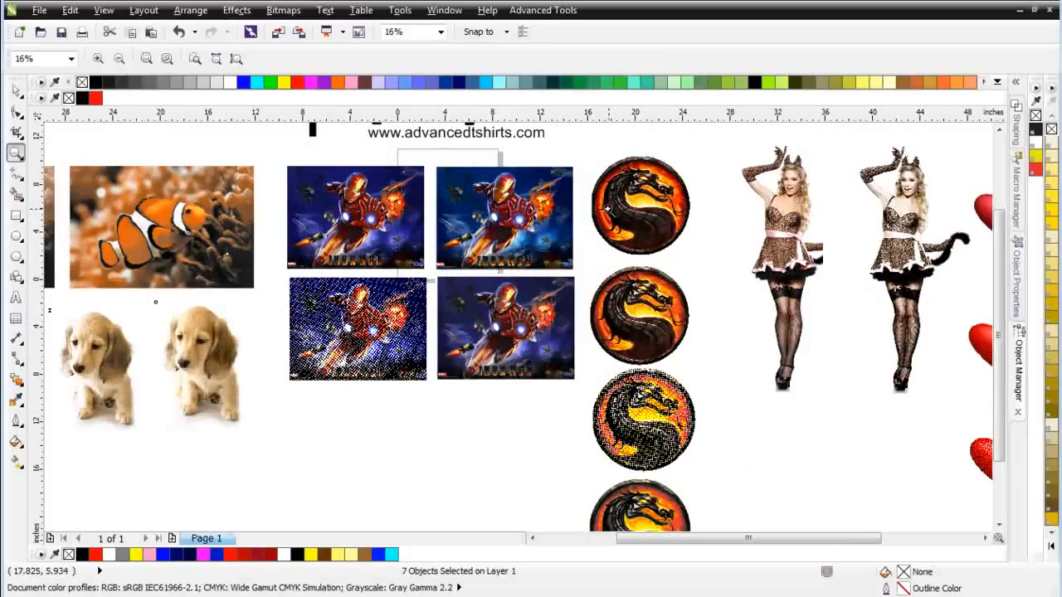
drag(592, 135, 759, 394)
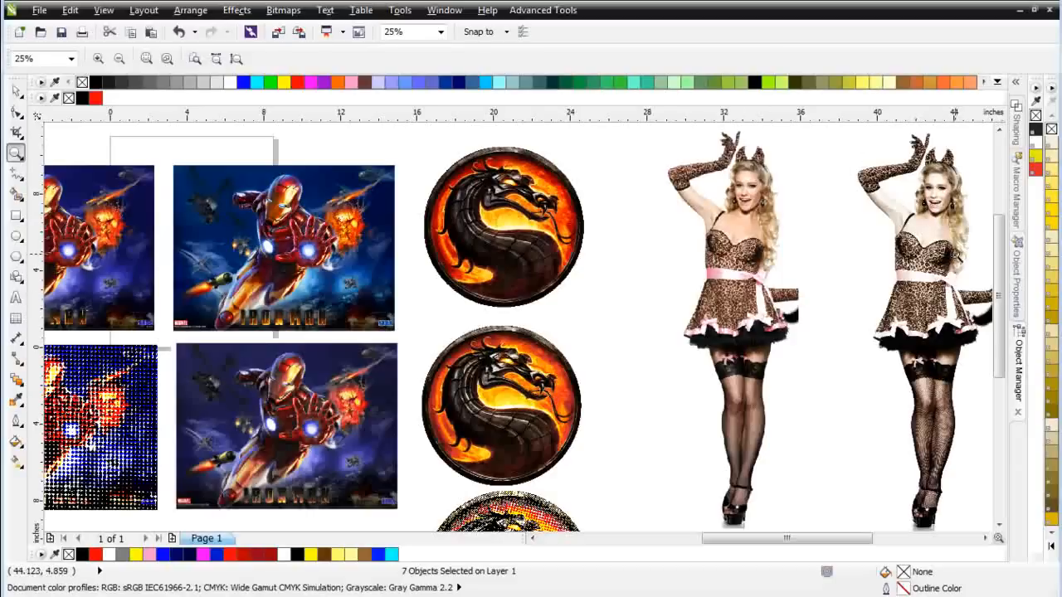
click(16, 93)
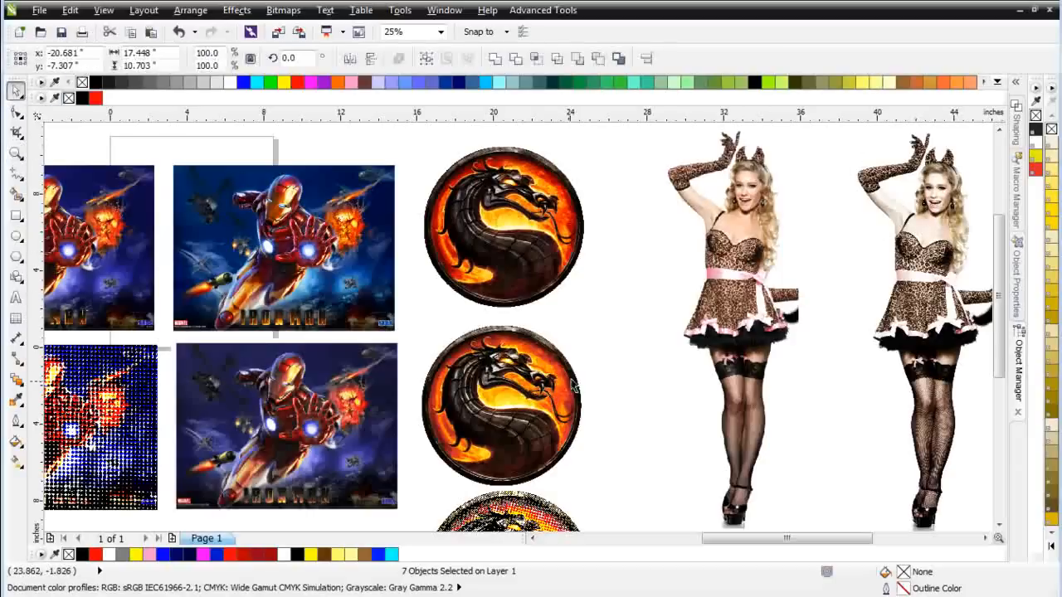
click(628, 308)
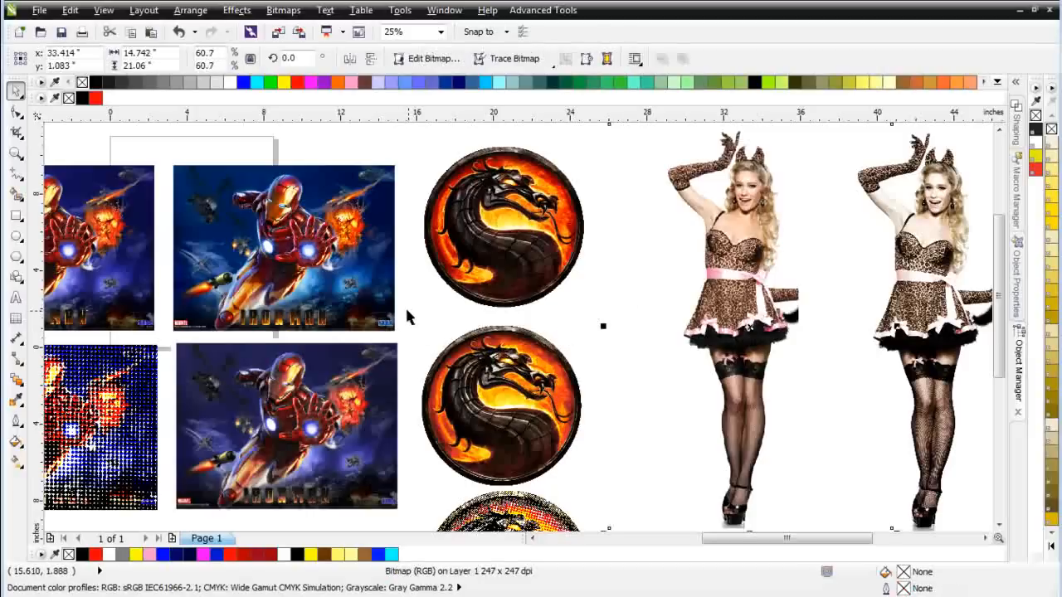
drag(407, 311, 627, 500)
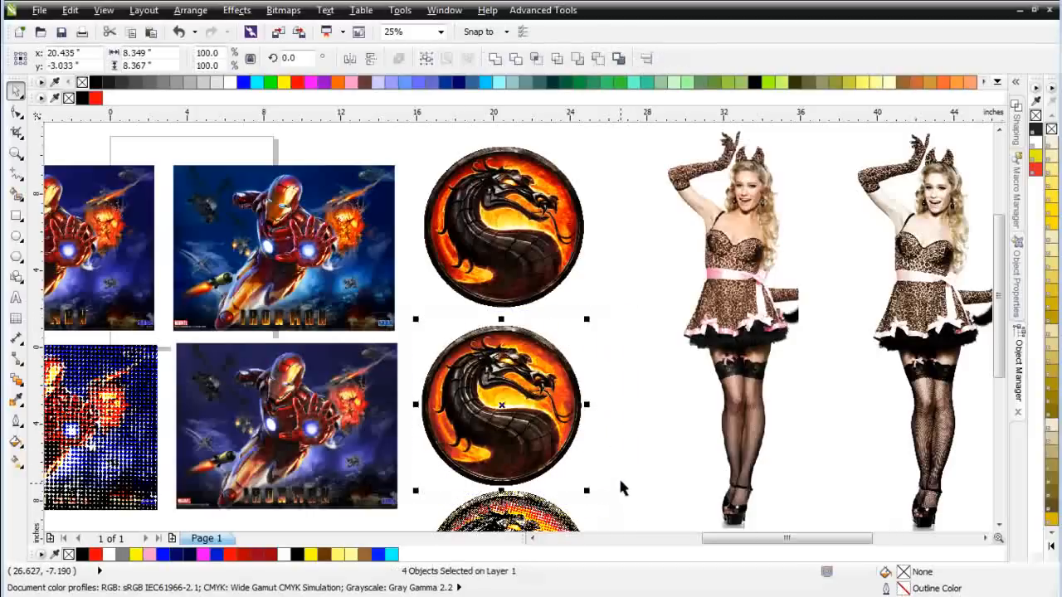
scroll(620, 479, down, 1)
drag(482, 305, 278, 440)
scroll(295, 441, up, 1)
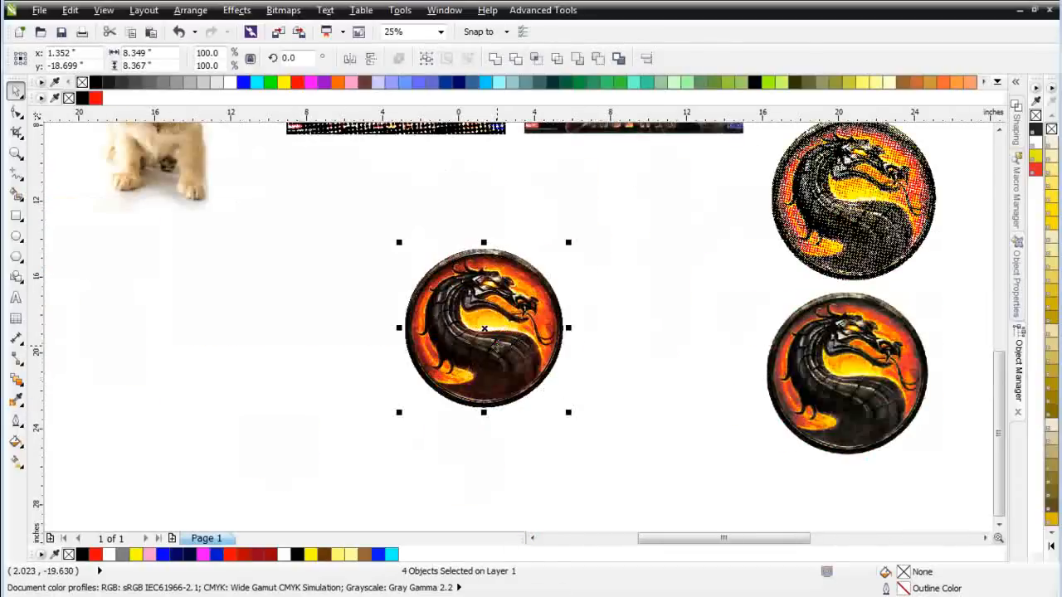
Recolor the copied dragon emblem by changing its red separation to blue and its yellow separation to cyan.
click(614, 346)
click(484, 344)
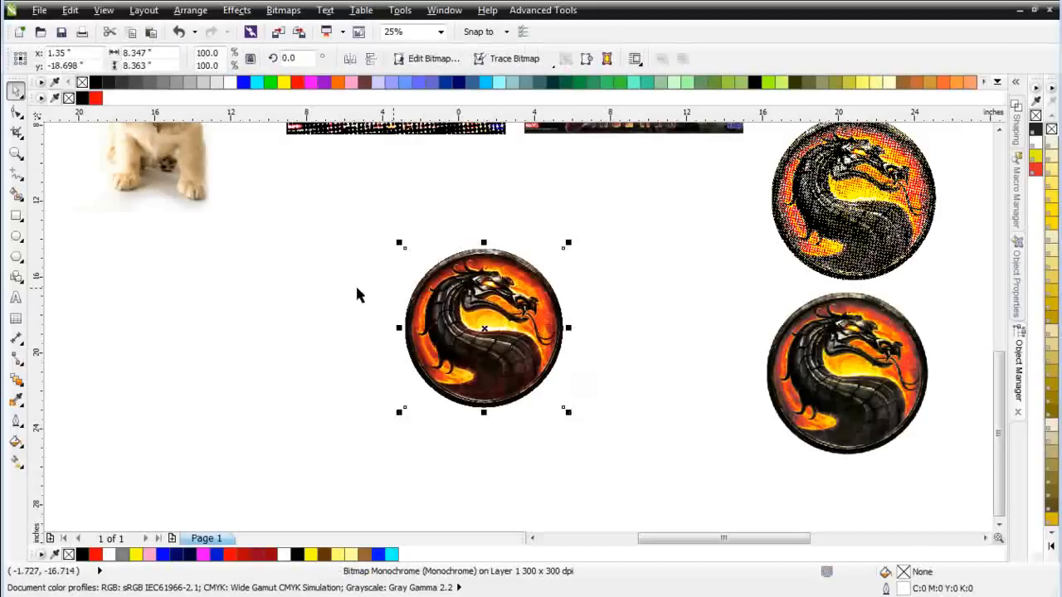
click(484, 328)
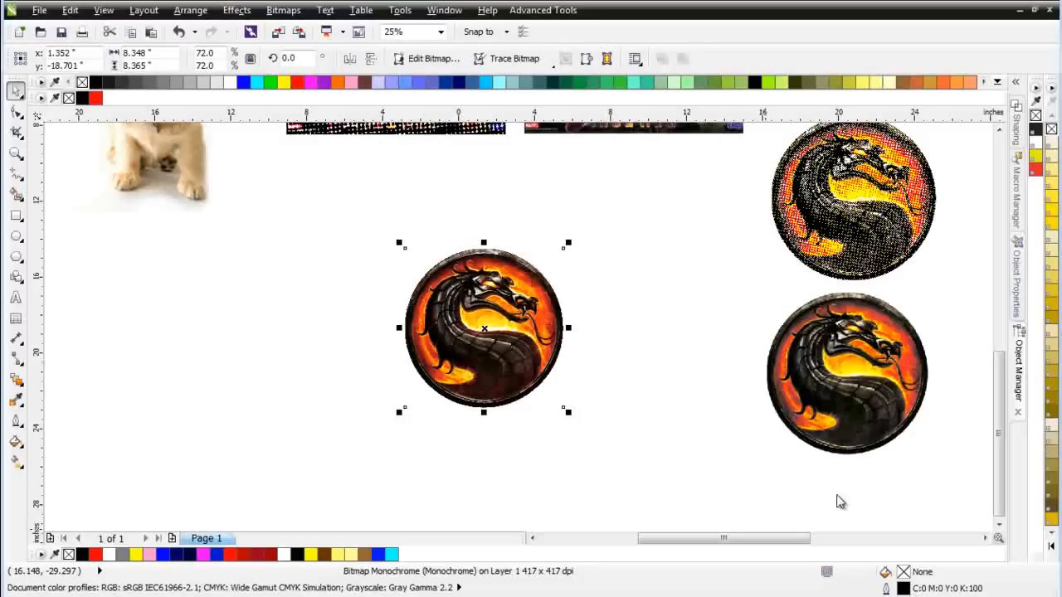
click(483, 328)
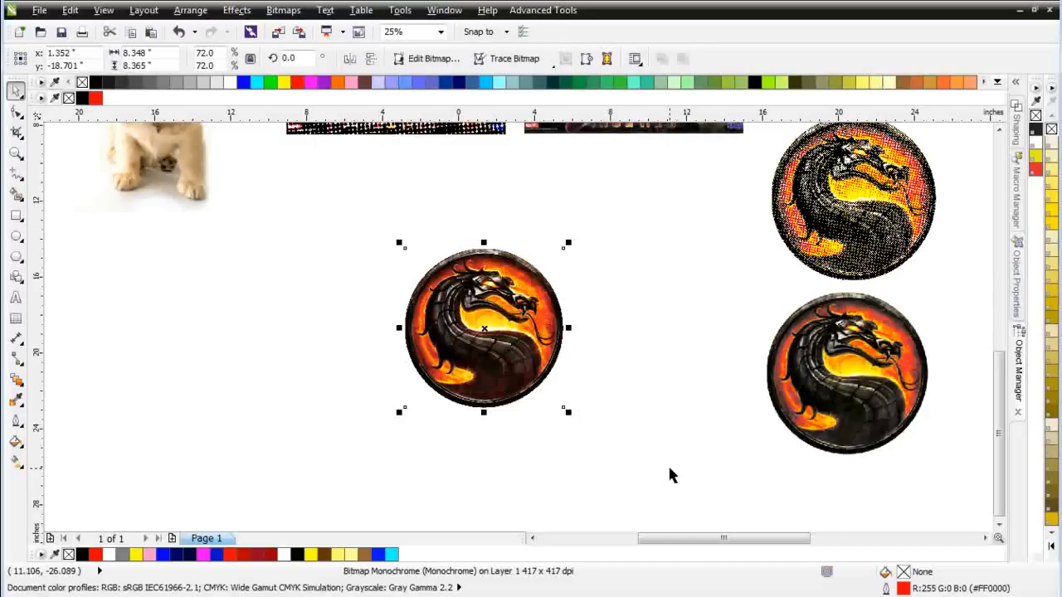
click(244, 83)
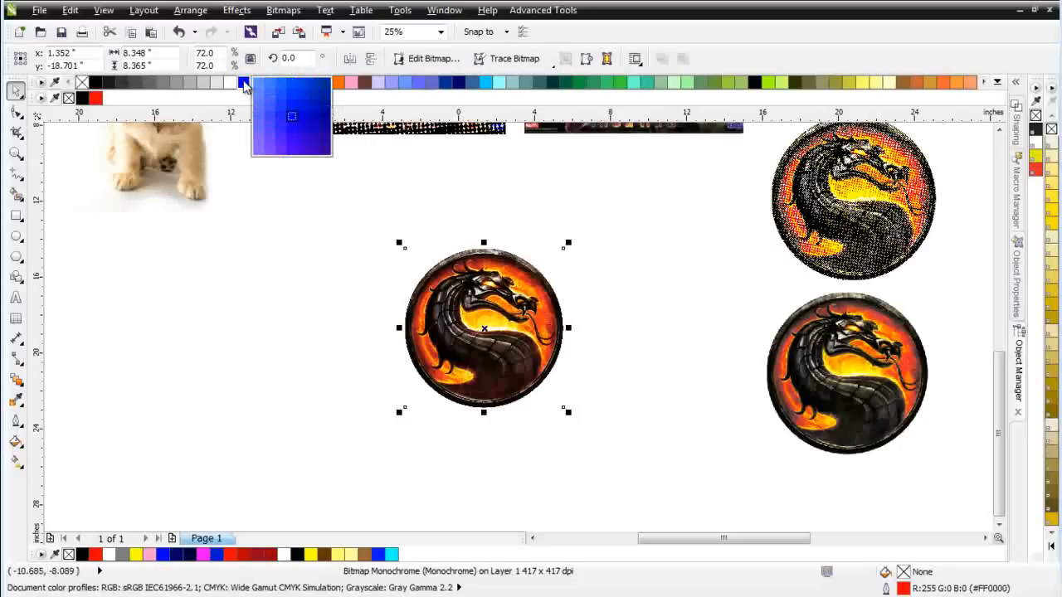
click(287, 109)
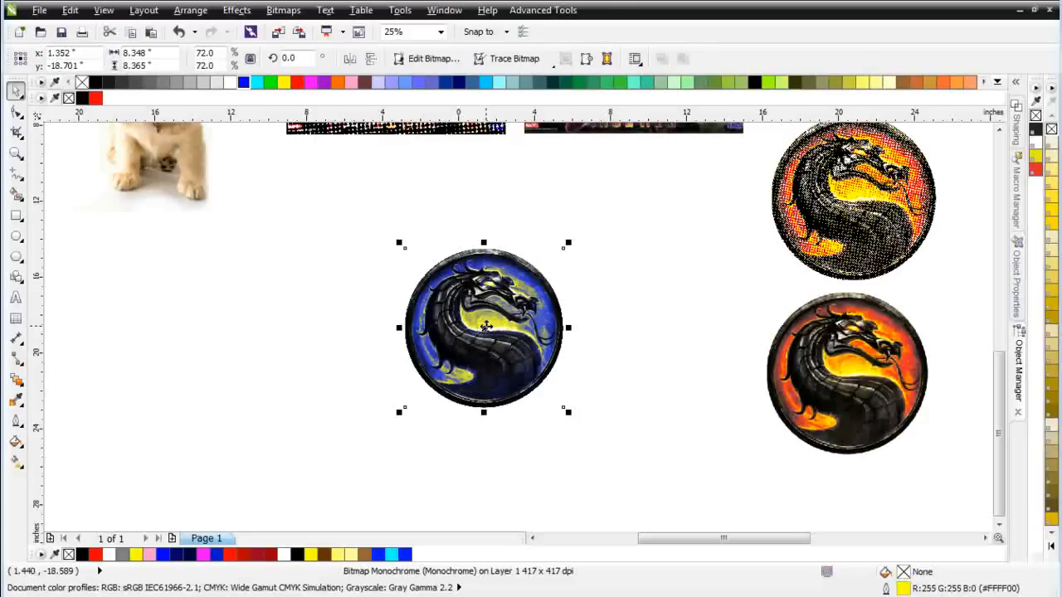
click(258, 83)
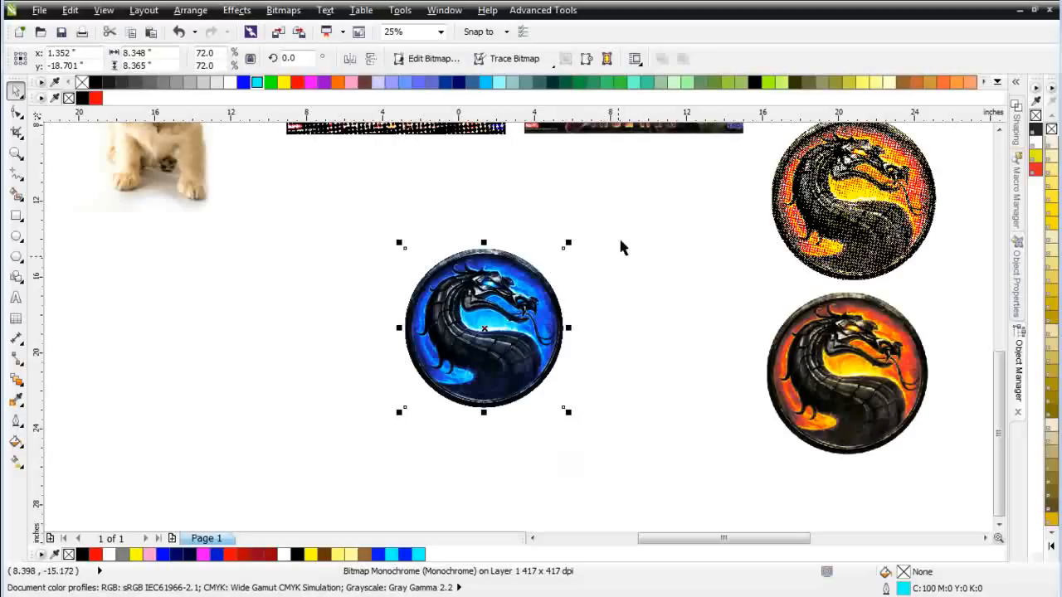
Place a copy of the complete blue dragon emblem beside it and mirror one of the two horizontally.
drag(618, 239, 390, 457)
drag(538, 365, 570, 363)
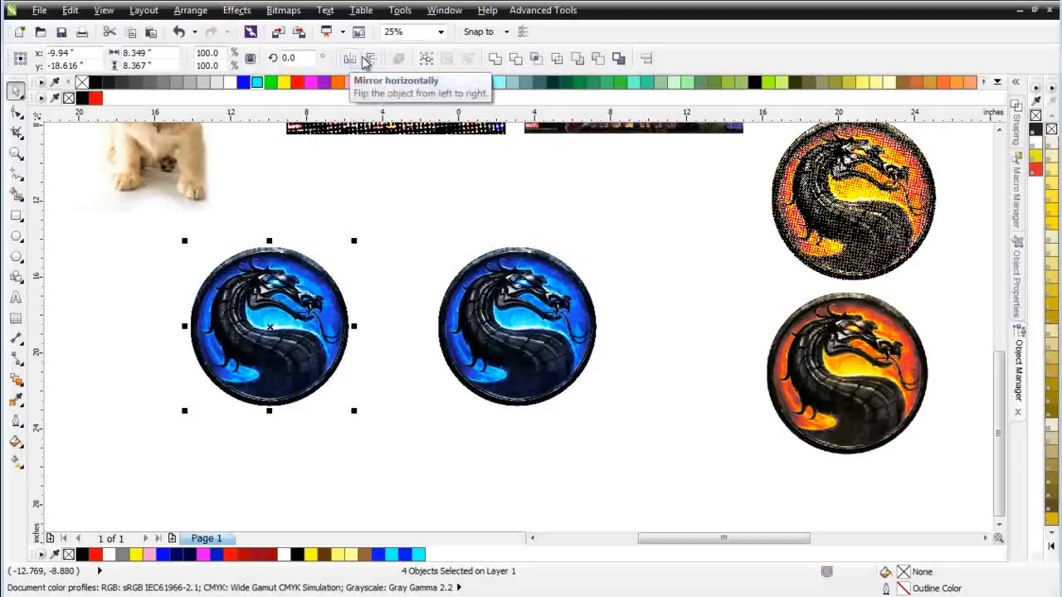
click(351, 60)
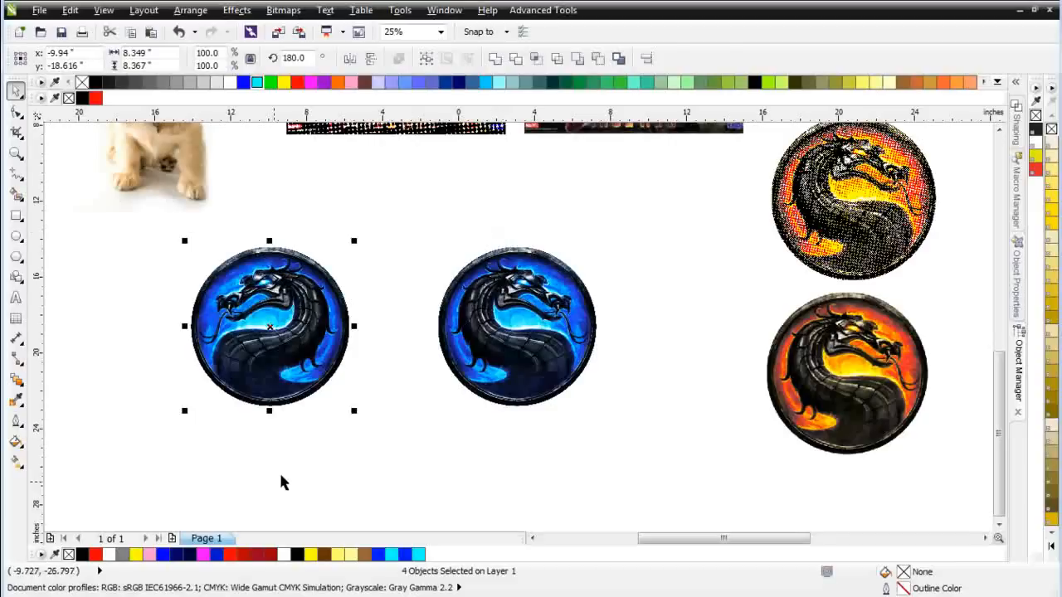
Select the original RGB puppy bitmap and the separated puppy's black layer in turn to compare their bitmap types.
scroll(332, 180, down, 1)
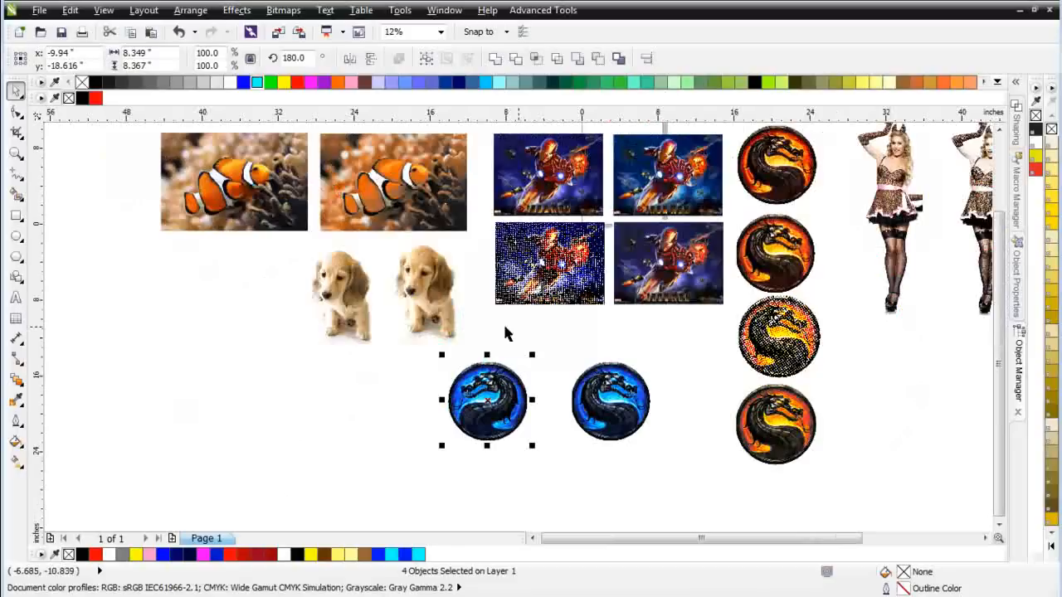
scroll(517, 324, up, 1)
scroll(518, 327, up, 1)
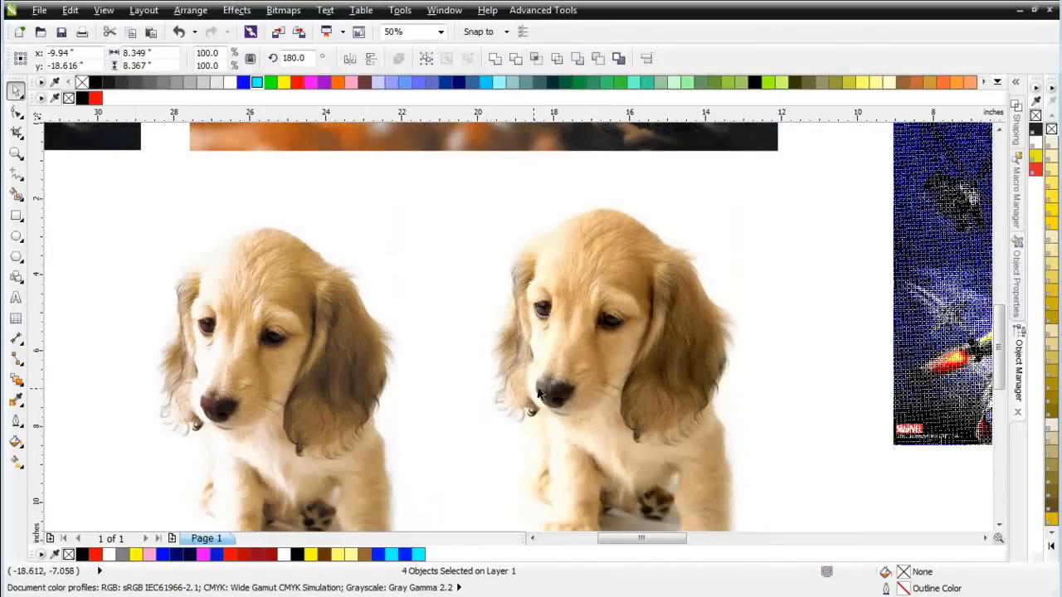
click(611, 330)
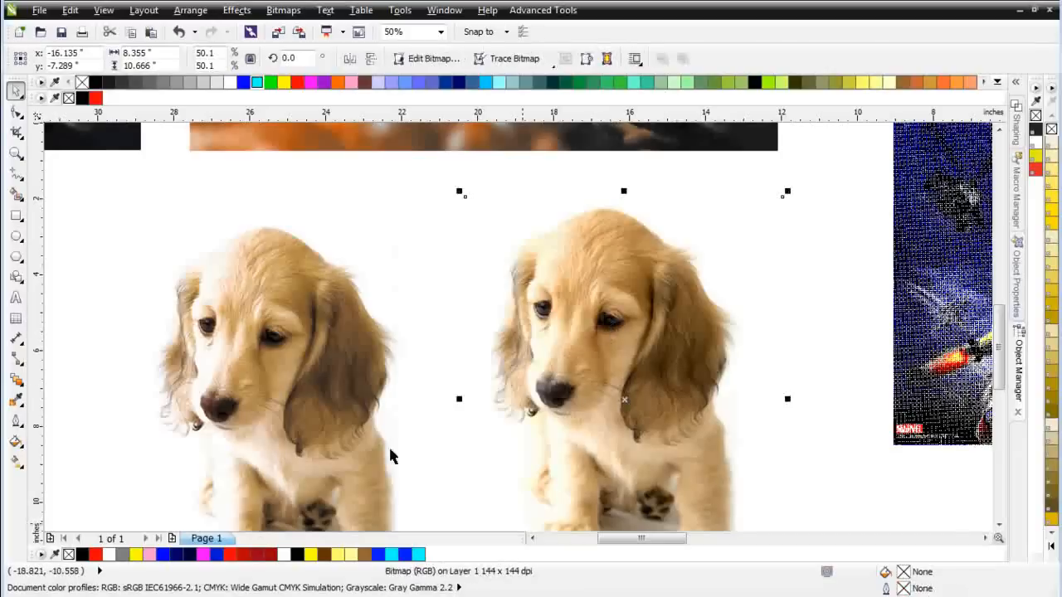
click(248, 390)
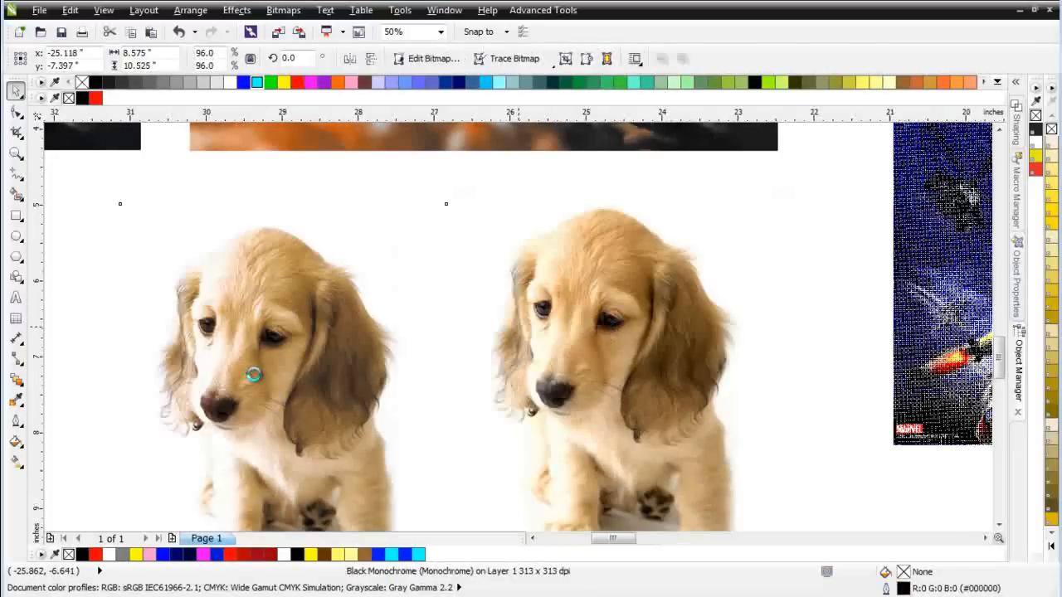
Compare the fur and nose detail of the separated puppy with the original puppy bitmap at high magnification.
scroll(253, 375, up, 1)
scroll(254, 375, up, 1)
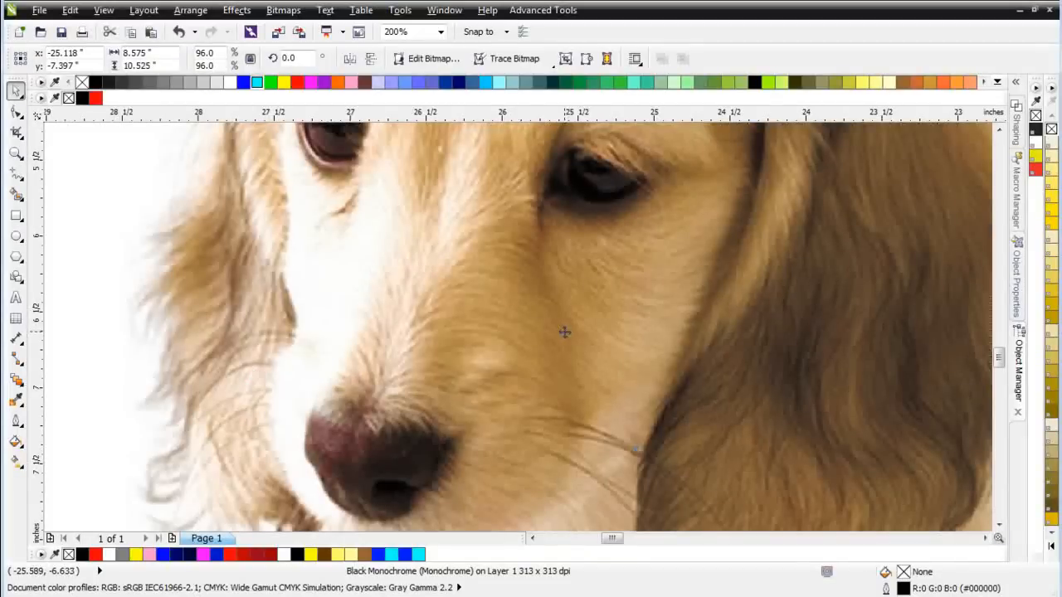
scroll(498, 342, down, 1)
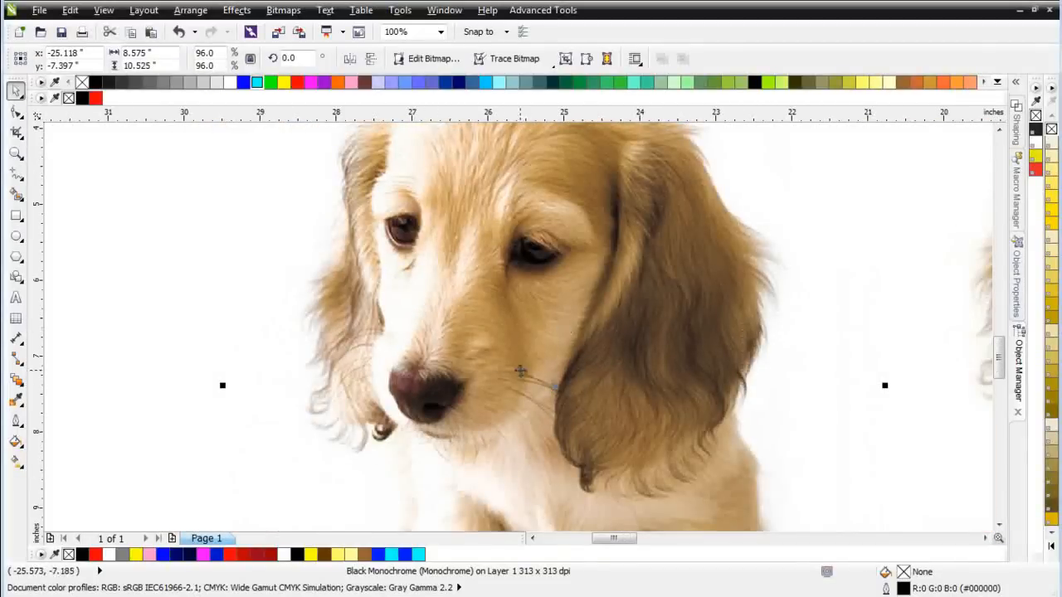
scroll(425, 391, down, 1)
scroll(508, 348, up, 2)
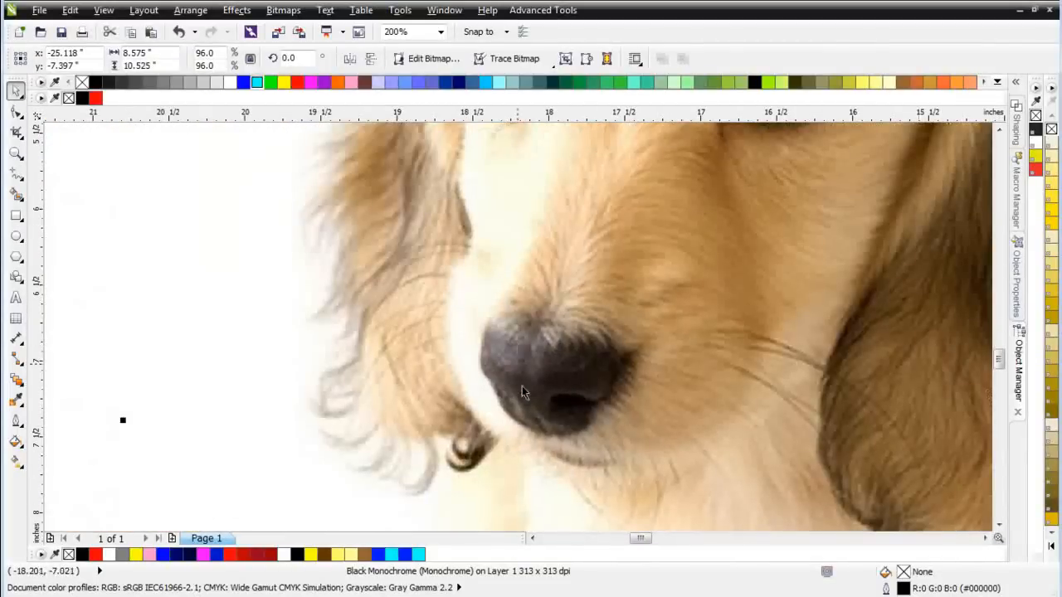
scroll(522, 392, up, 2)
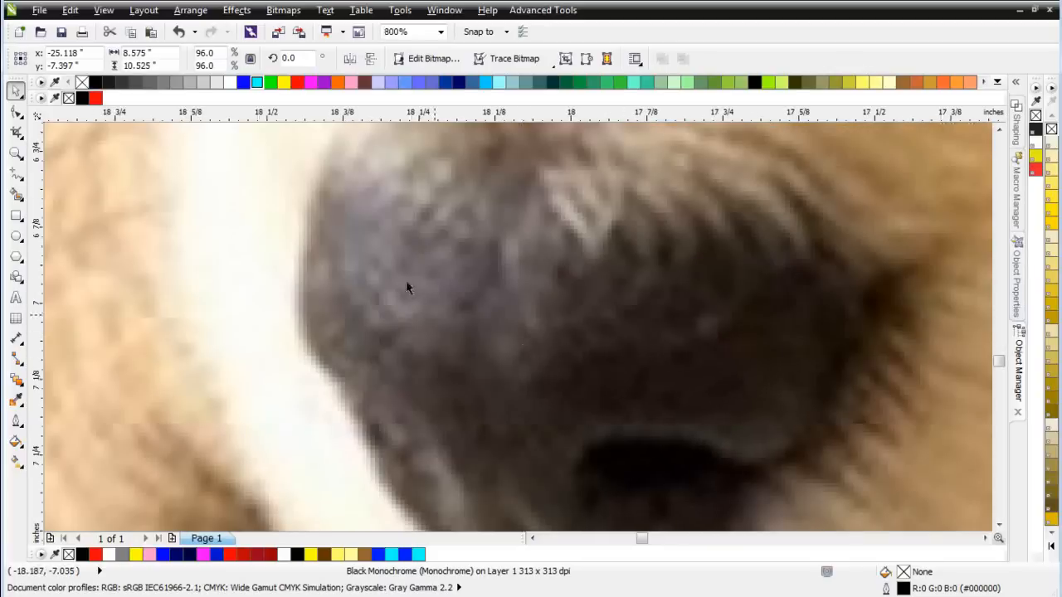
scroll(656, 347, down, 2)
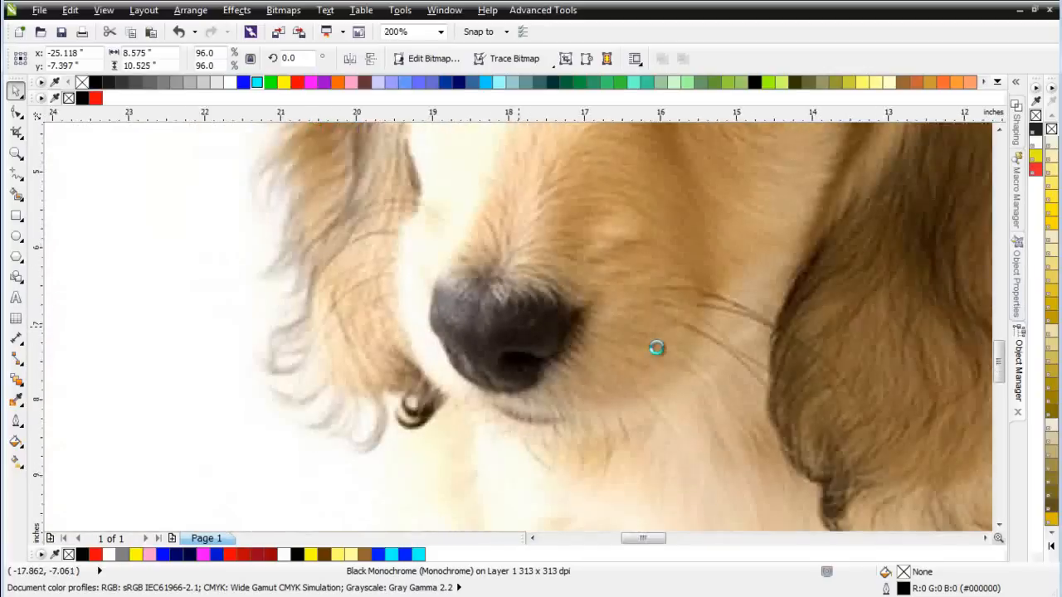
scroll(656, 347, down, 2)
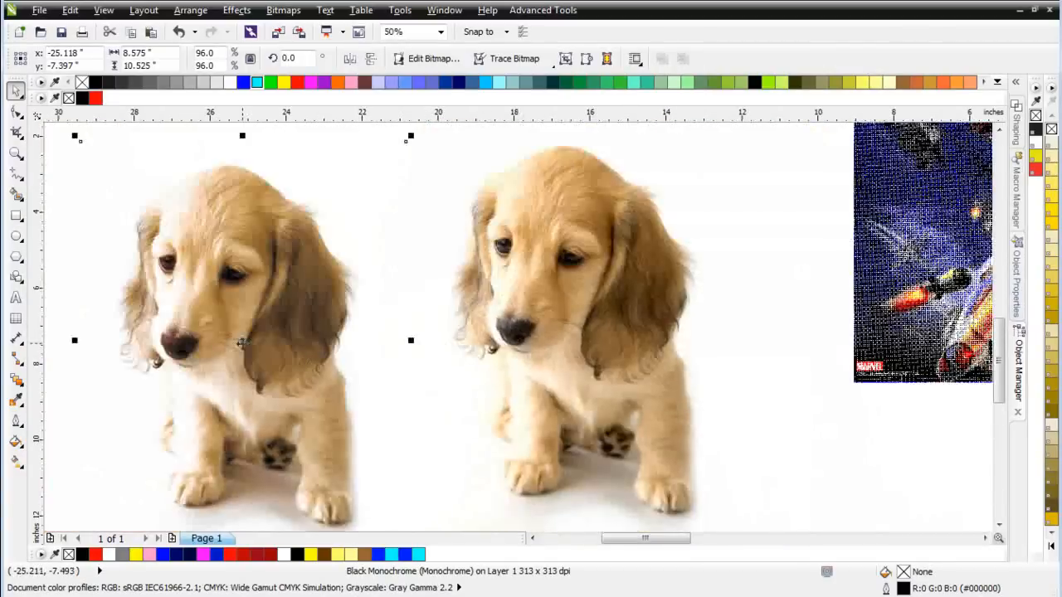
click(240, 299)
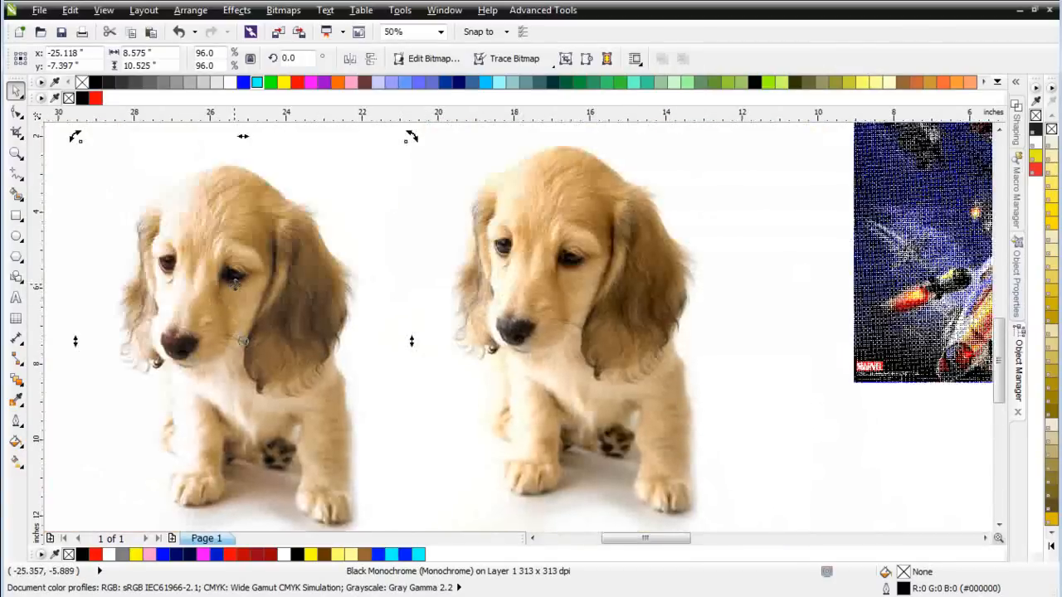
Move the separated puppy's black layer aside to expose the color layers beneath it, and undo the move.
click(772, 397)
click(233, 299)
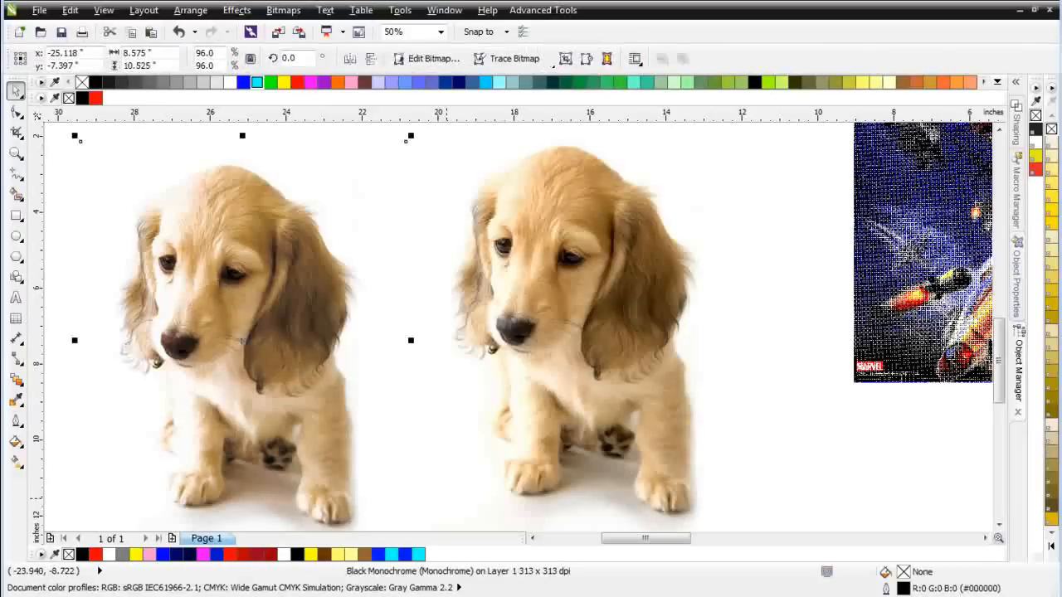
drag(248, 287, 113, 308)
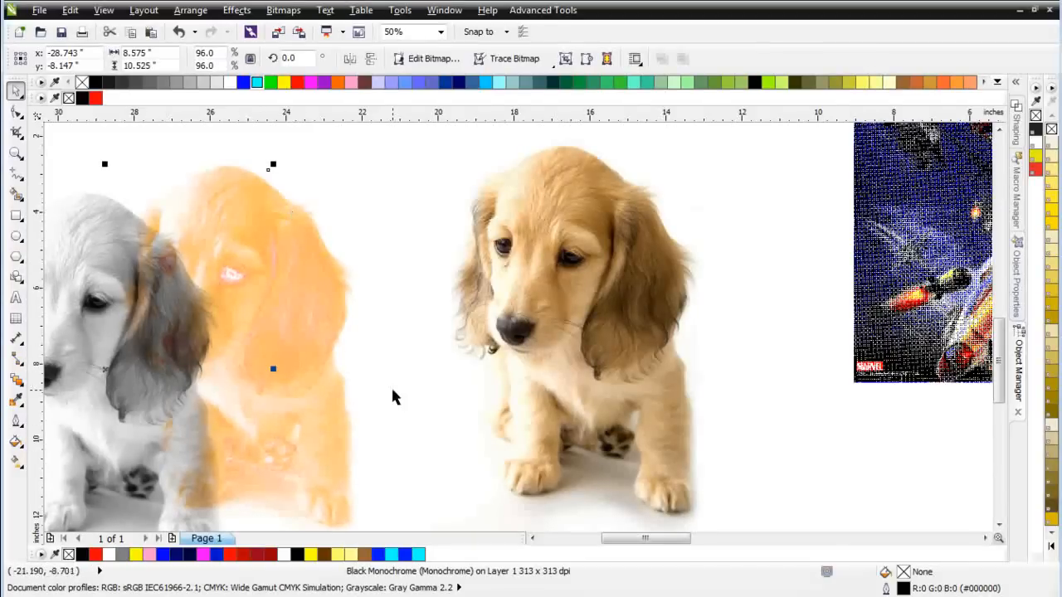
key(ctrl+z)
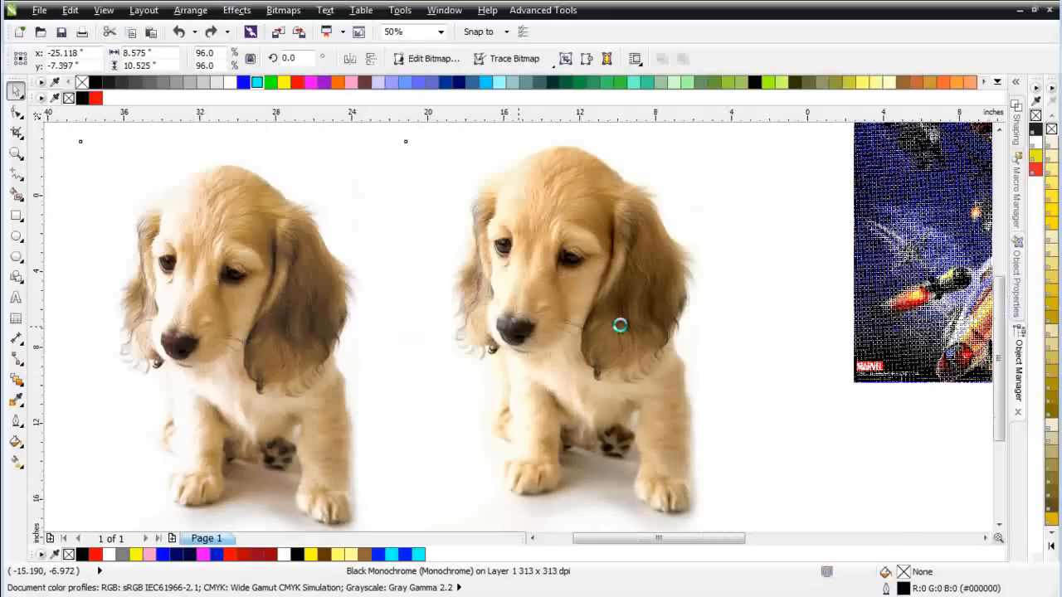
Pull the separated clownfish's black and green monochrome layers apart to show the colors beneath, and undo both moves.
scroll(531, 330, down, 1)
scroll(515, 326, down, 1)
scroll(428, 245, up, 1)
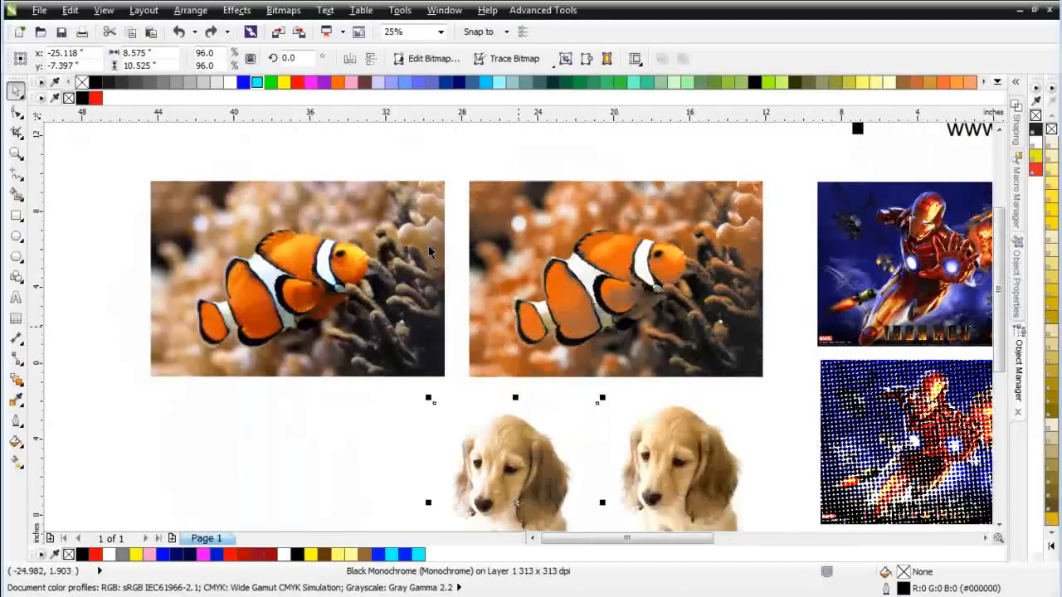
scroll(508, 330, up, 1)
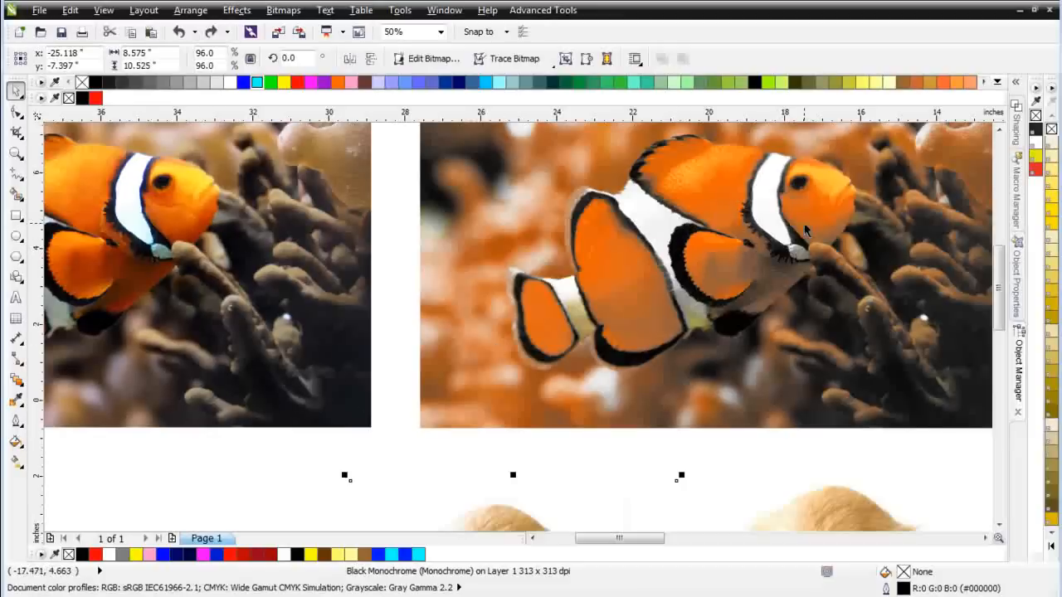
scroll(680, 260, down, 1)
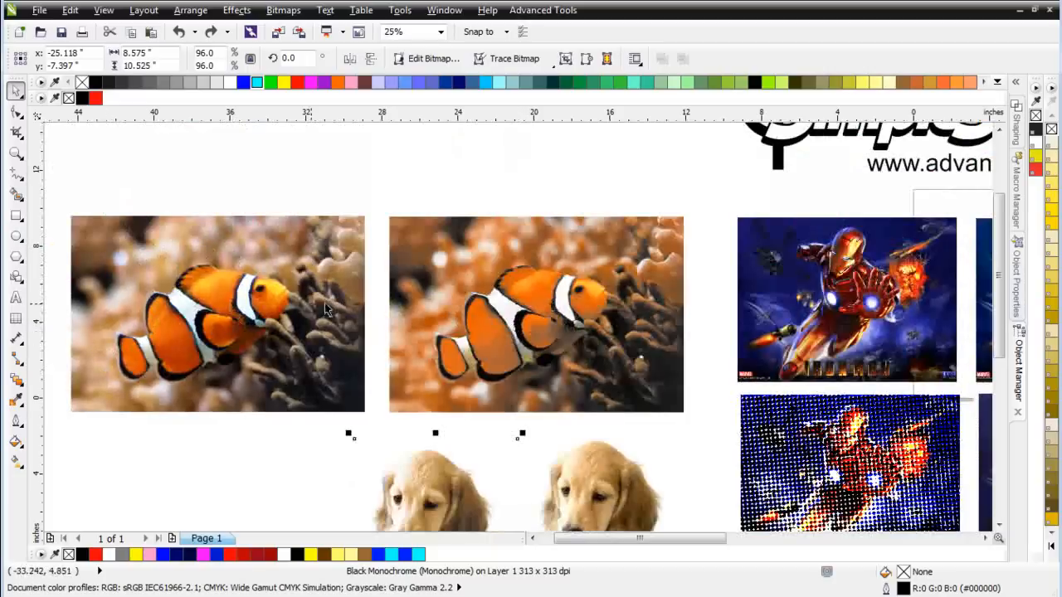
click(579, 344)
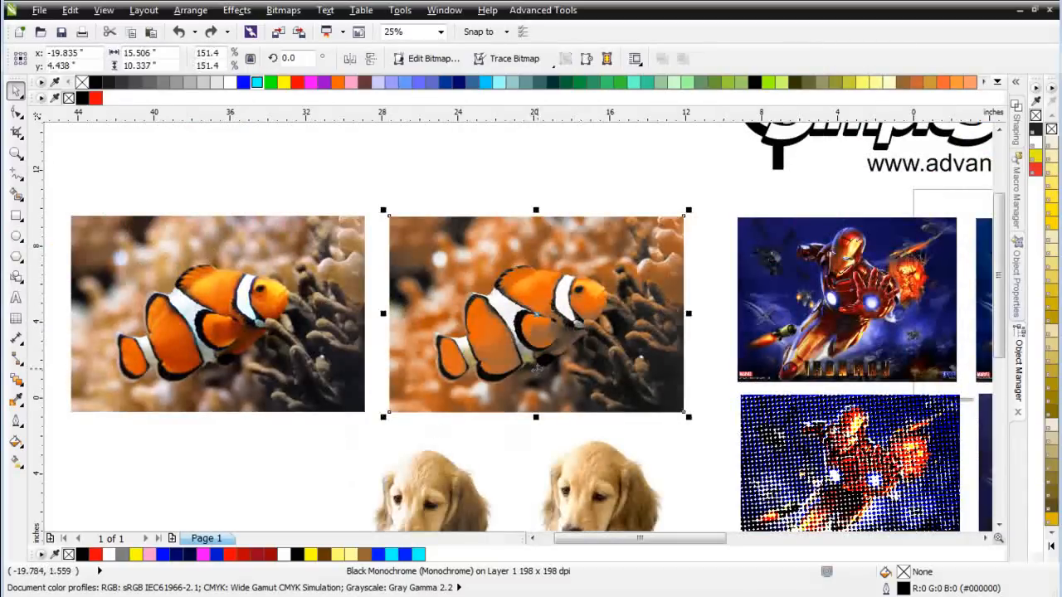
drag(536, 368, 586, 261)
click(548, 345)
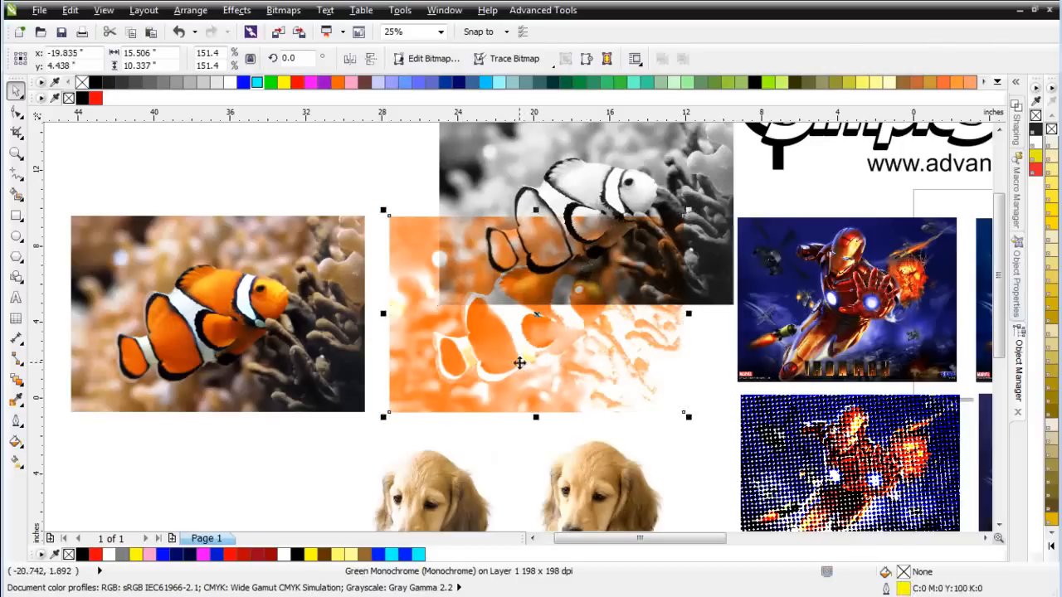
drag(519, 362, 579, 433)
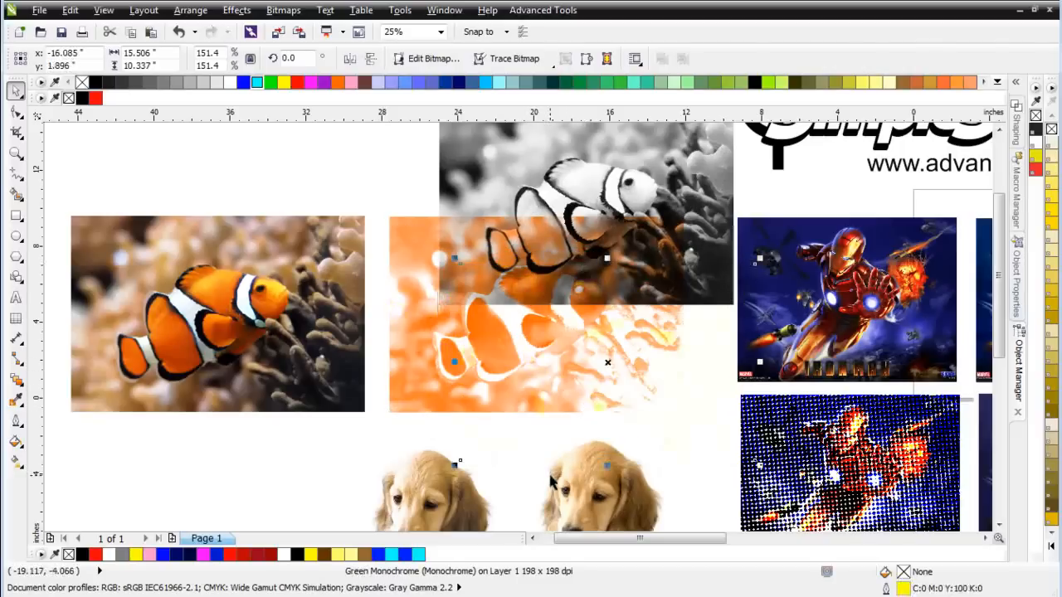
key(ctrl+z)
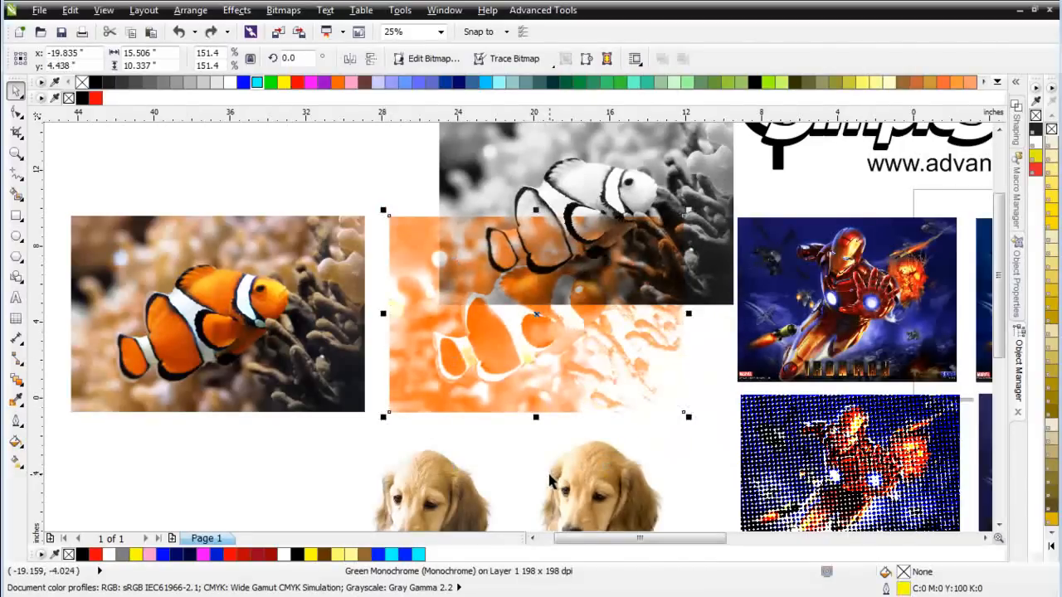
key(ctrl+z)
Inspect the head and stripe detail of the separated clownfish at 100% magnification.
scroll(592, 308, up, 3)
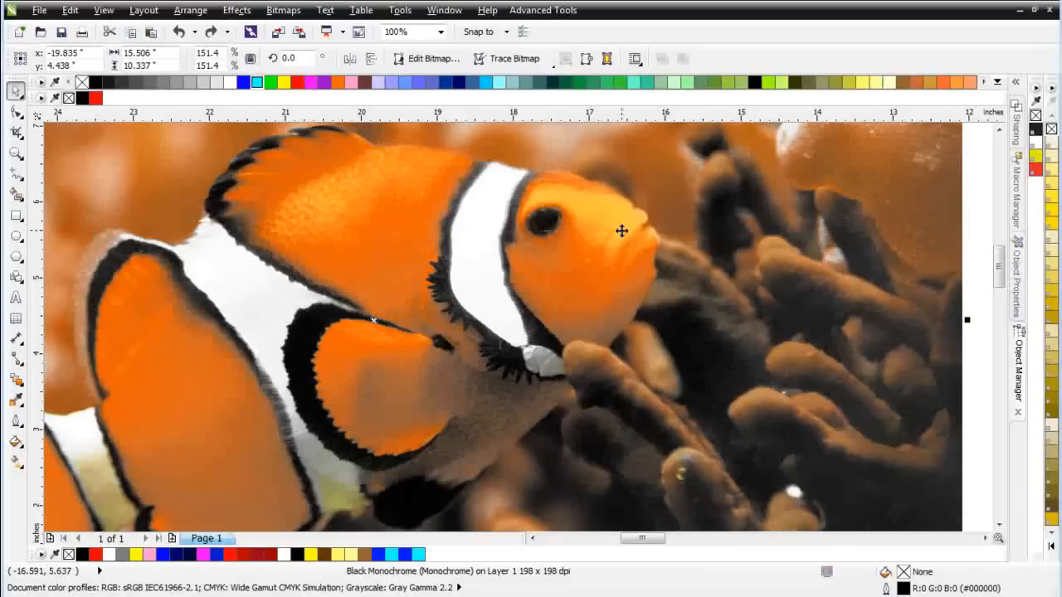
scroll(500, 316, down, 2)
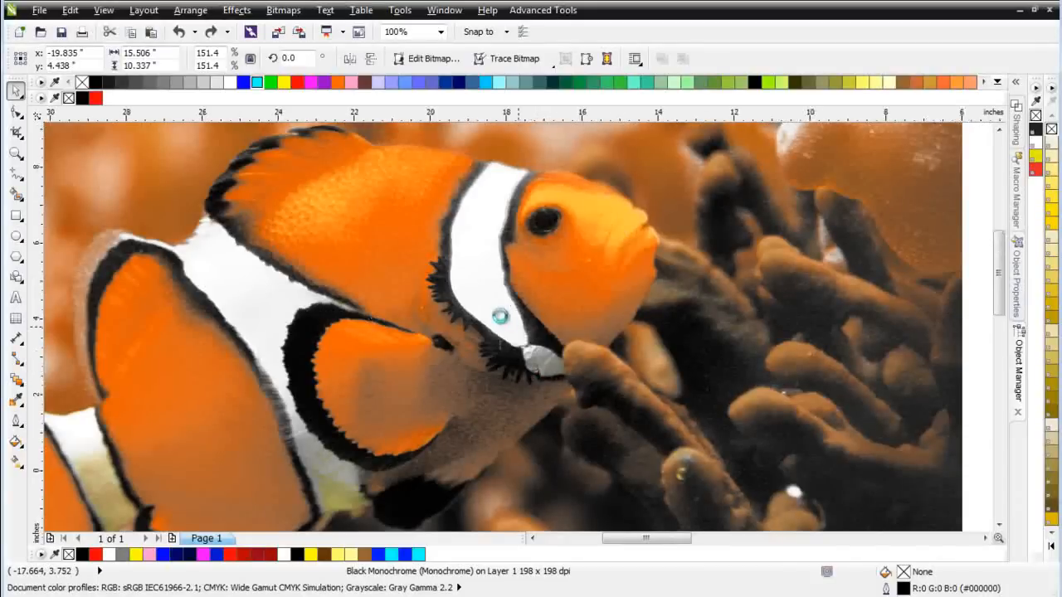
scroll(500, 316, down, 2)
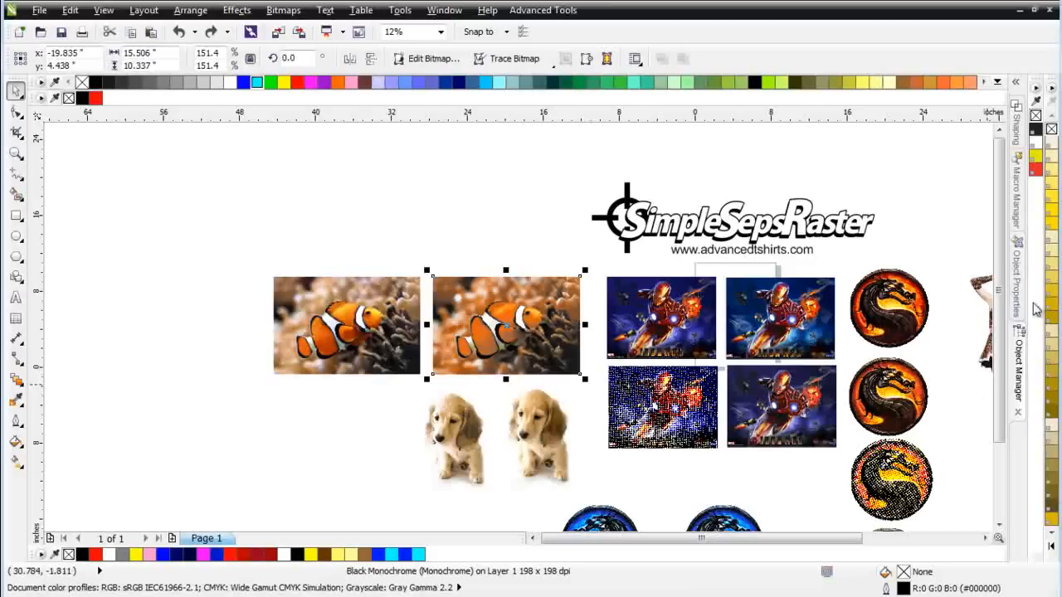
Select the original RGB bitmap of the costumed woman, move the separated version's black layer aside, and undo the move.
scroll(930, 310, down, 1)
scroll(592, 335, up, 1)
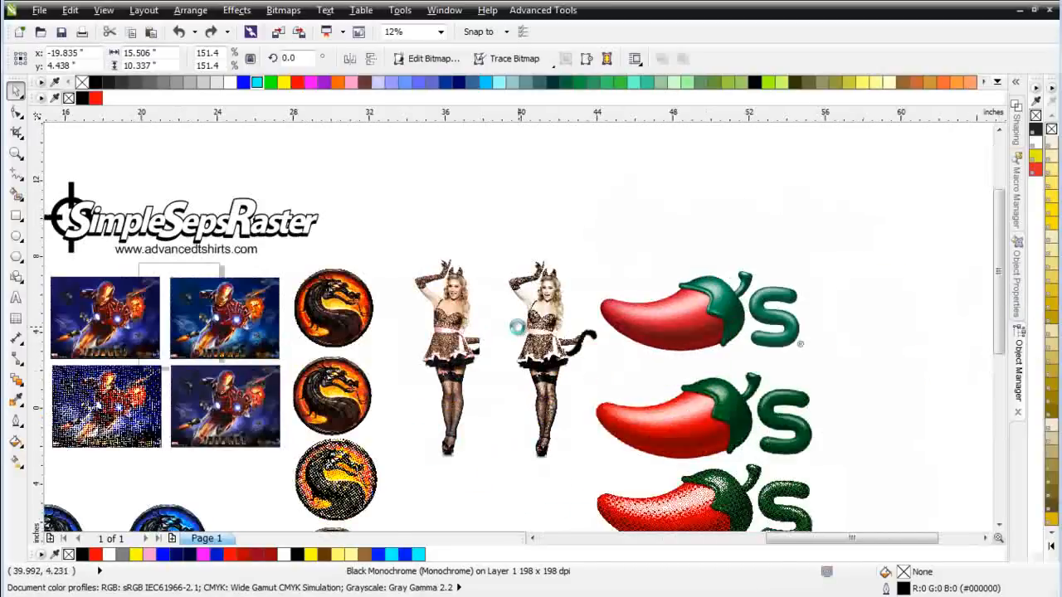
scroll(516, 325, up, 1)
click(376, 292)
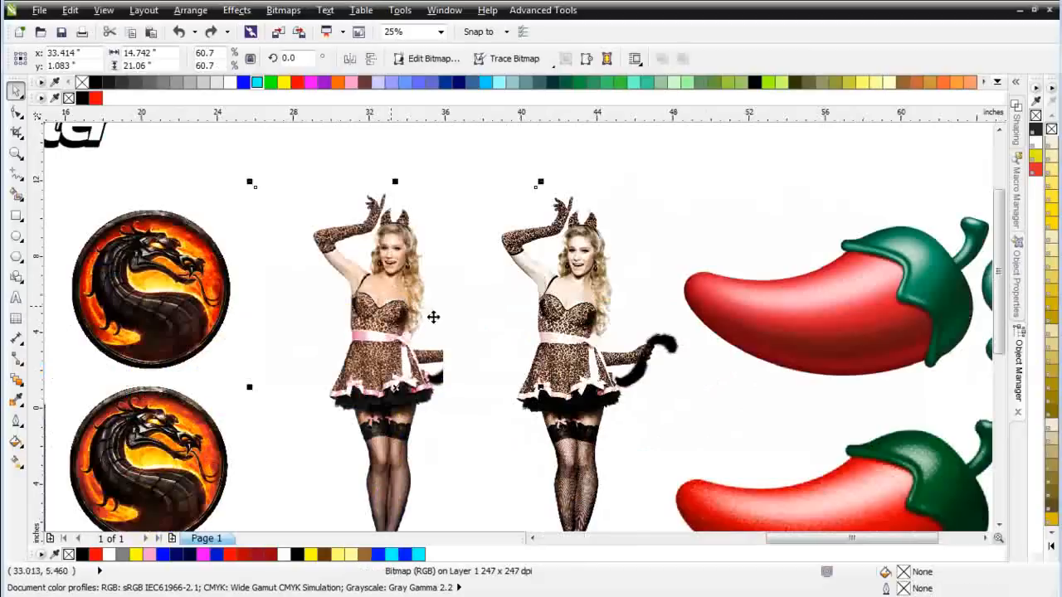
click(564, 297)
drag(574, 304, 654, 258)
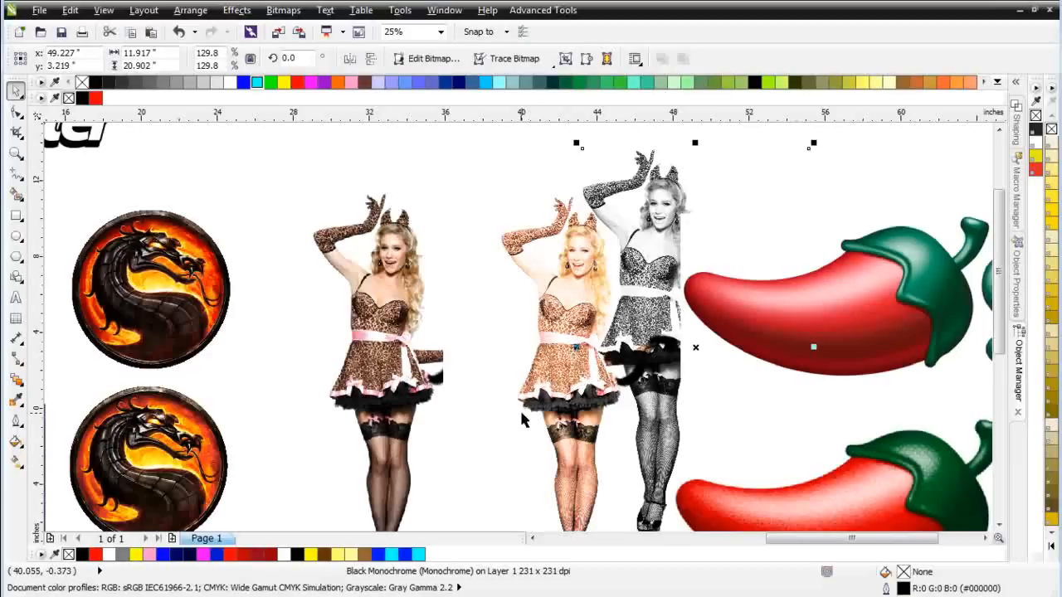
key(ctrl+z)
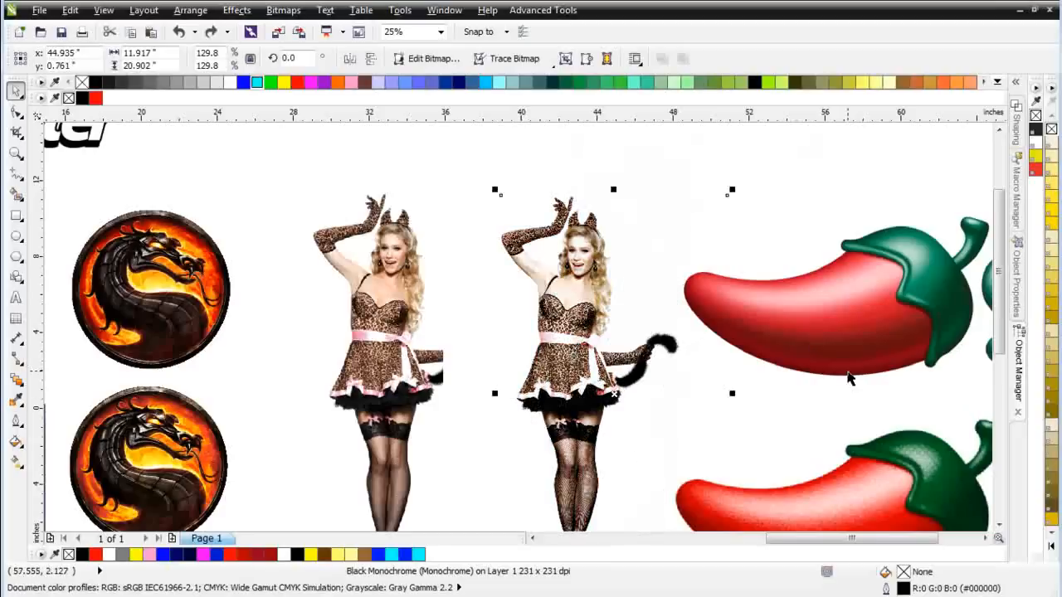
Compare the original chili pepper logo with its separated and halftone versions.
scroll(197, 247, down, 2)
scroll(514, 314, up, 3)
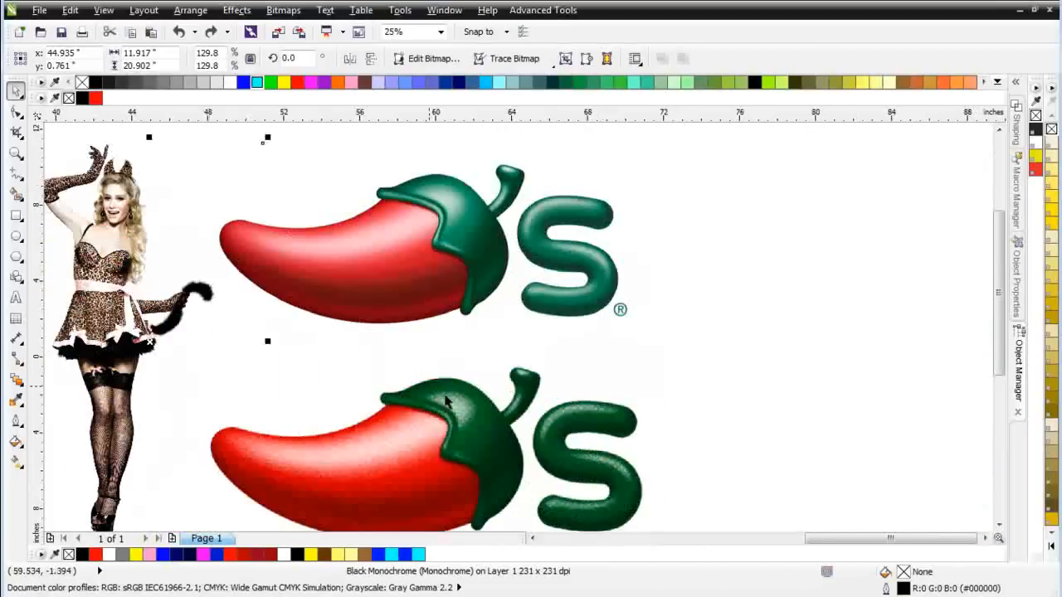
scroll(489, 452, down, 2)
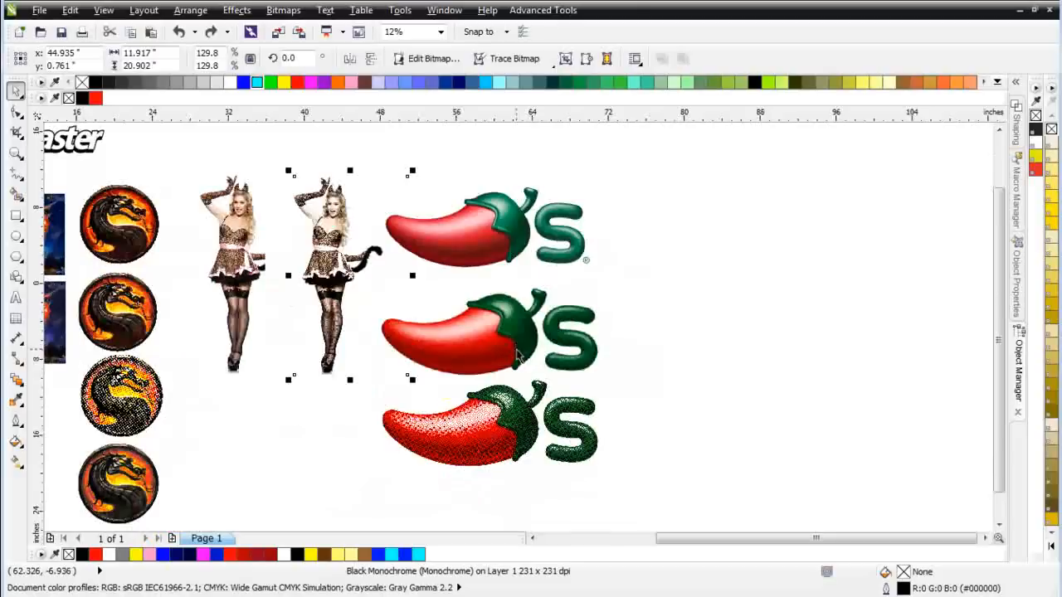
scroll(514, 332, down, 2)
scroll(349, 293, up, 2)
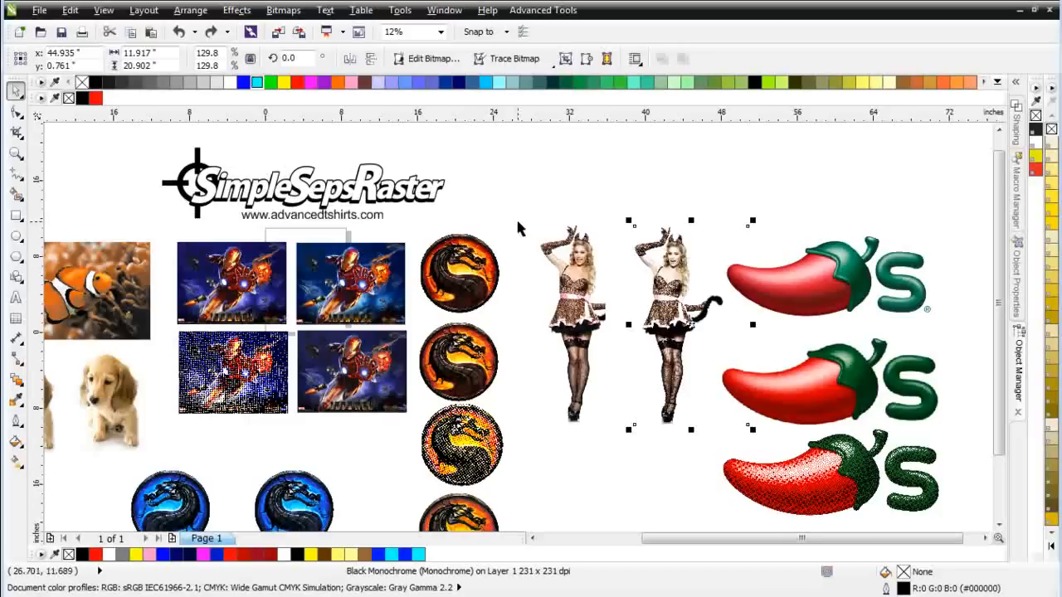
Copy the original RGB dragon emblem into a new Letter-size document and place it on the page.
drag(535, 203, 415, 338)
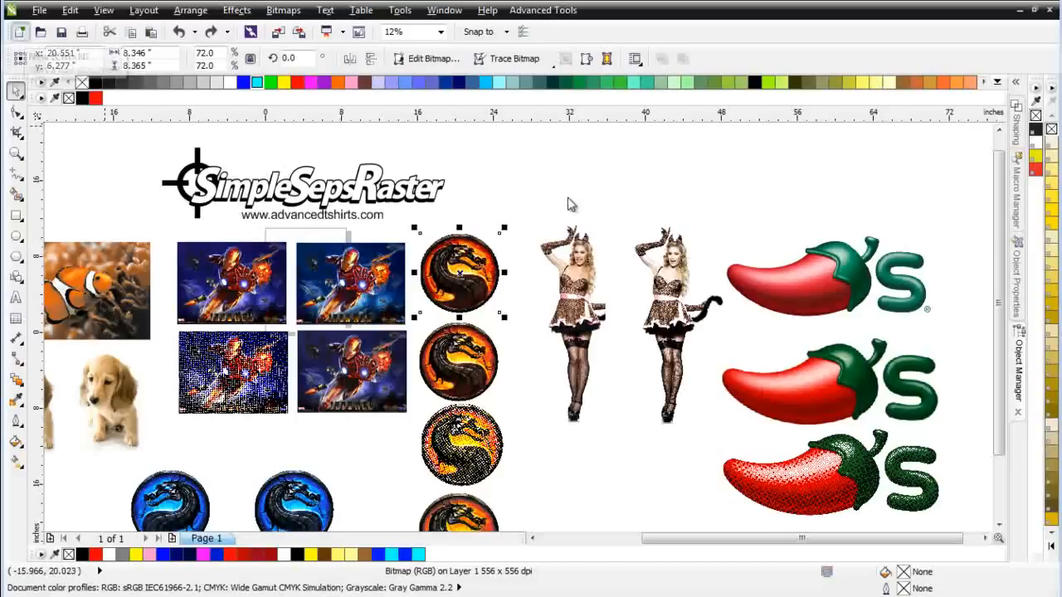
click(541, 454)
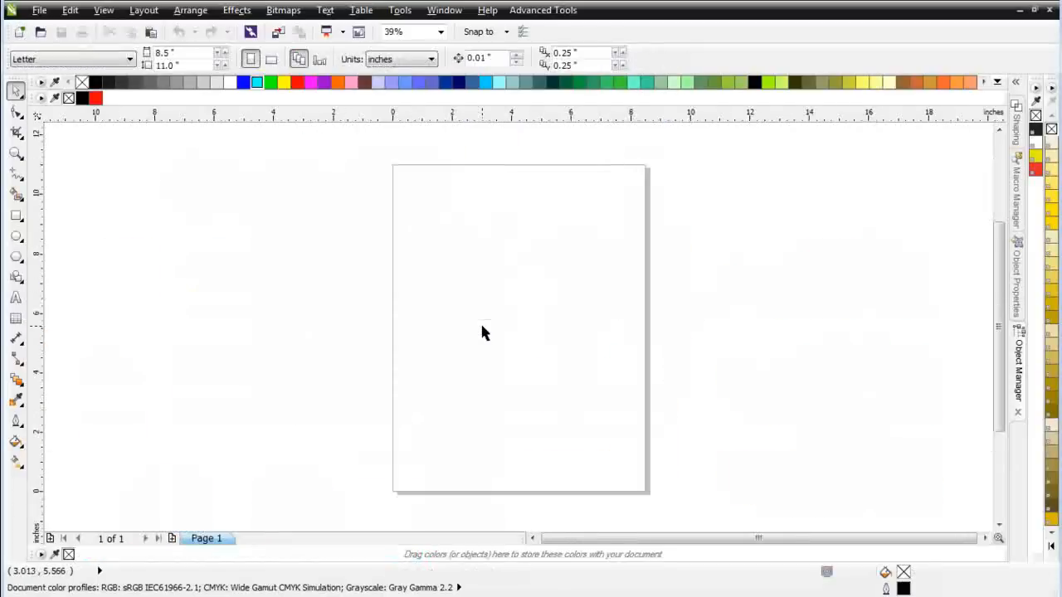
click(153, 31)
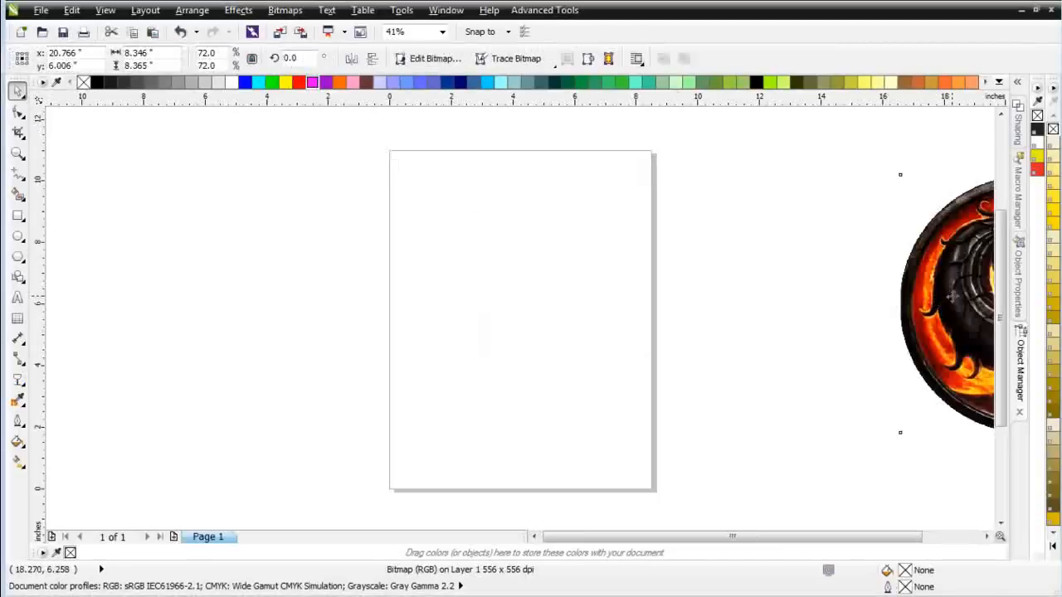
drag(952, 297, 443, 304)
Set the new document's page size to 13 inches wide by 19 inches high.
click(187, 221)
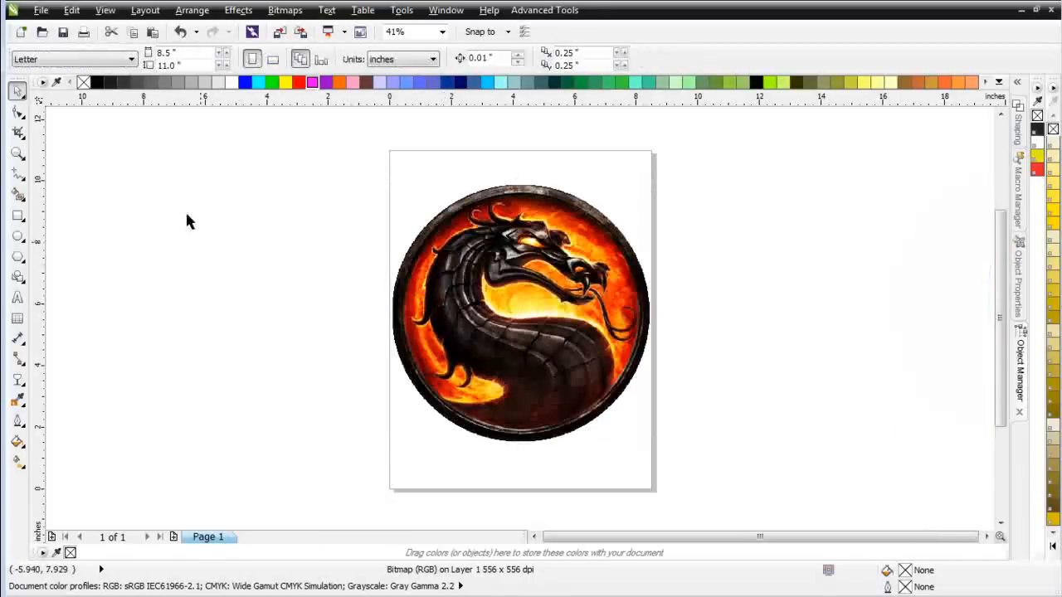
click(166, 52)
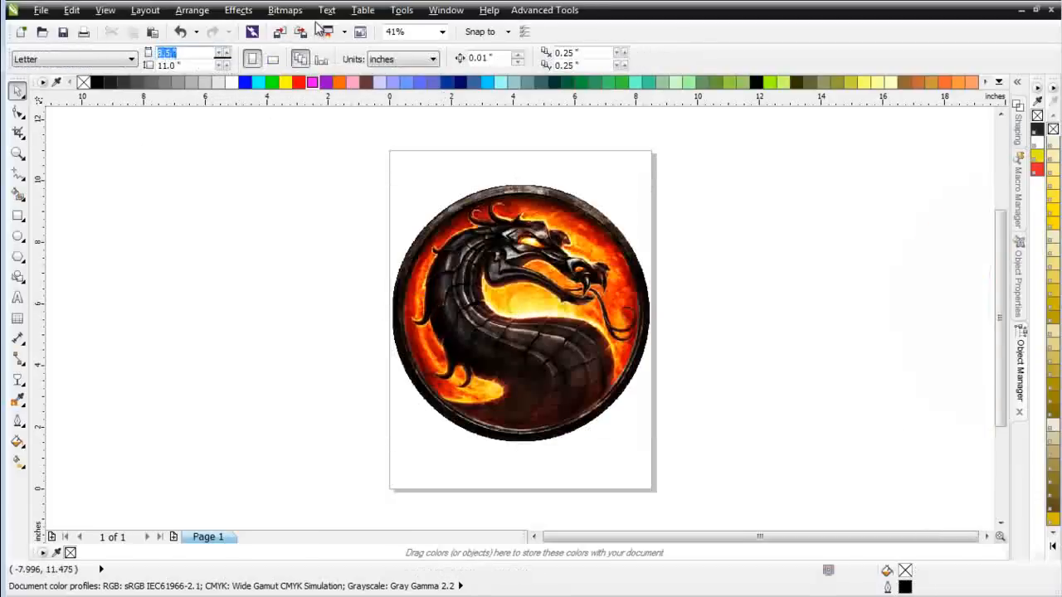
text(13.0)
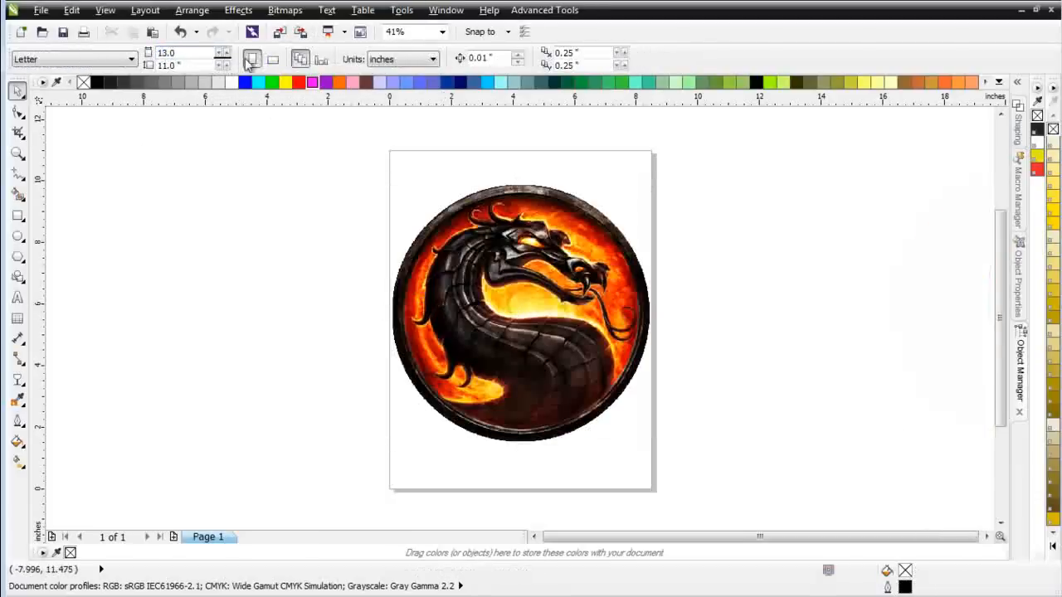
key(Tab)
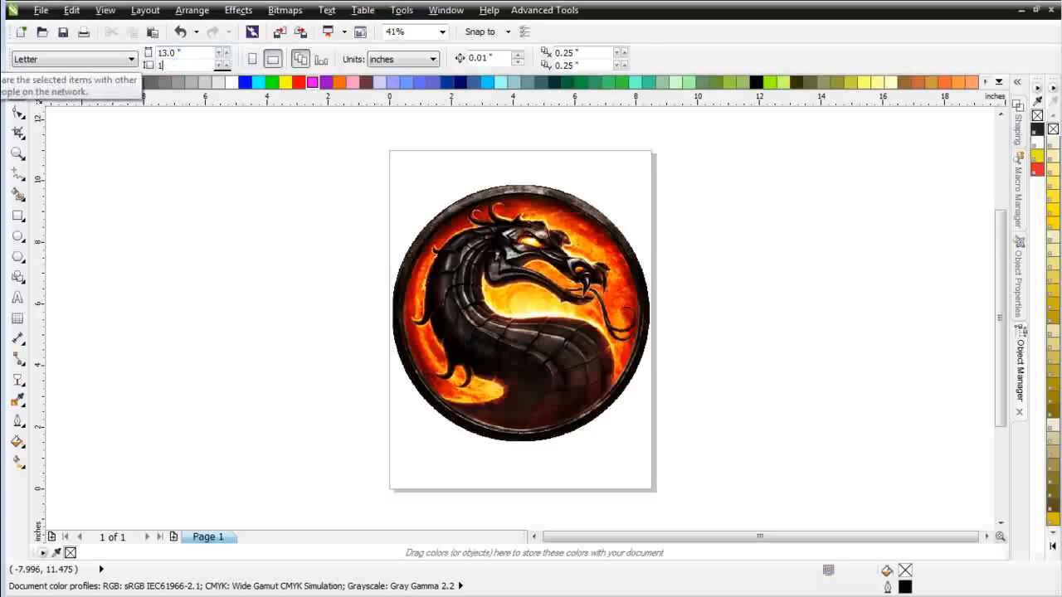
text(19.0)
key(Return)
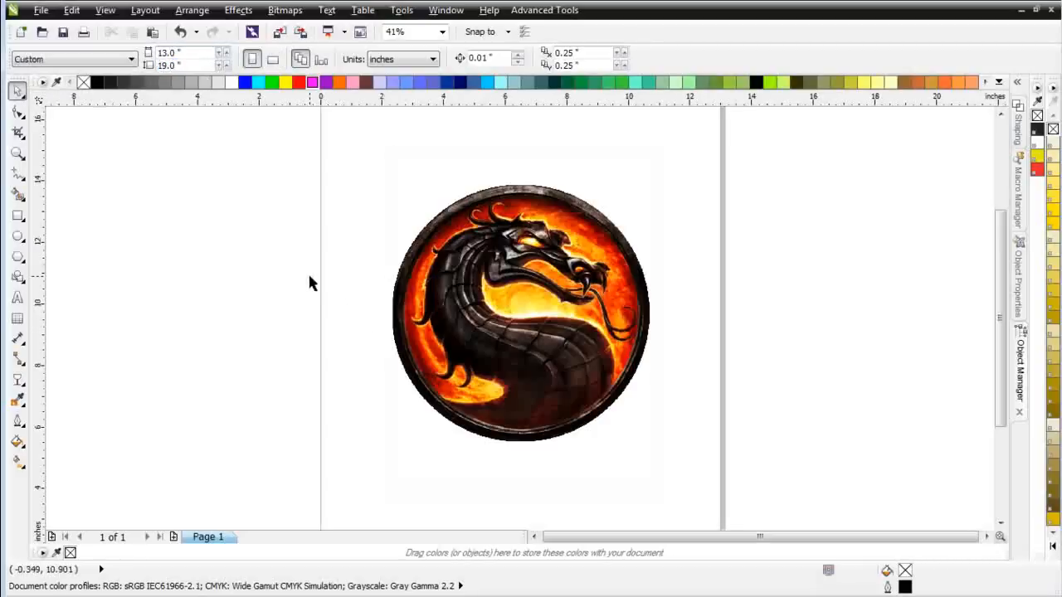
Enlarge the dragon emblem to about 11.86 by 11.89 inches and position it within the page width.
click(528, 330)
drag(528, 333, 602, 397)
drag(462, 243, 345, 135)
mouse_move(559, 313)
mouse_down()
mouse_move(541, 308)
mouse_move(543, 318)
mouse_up()
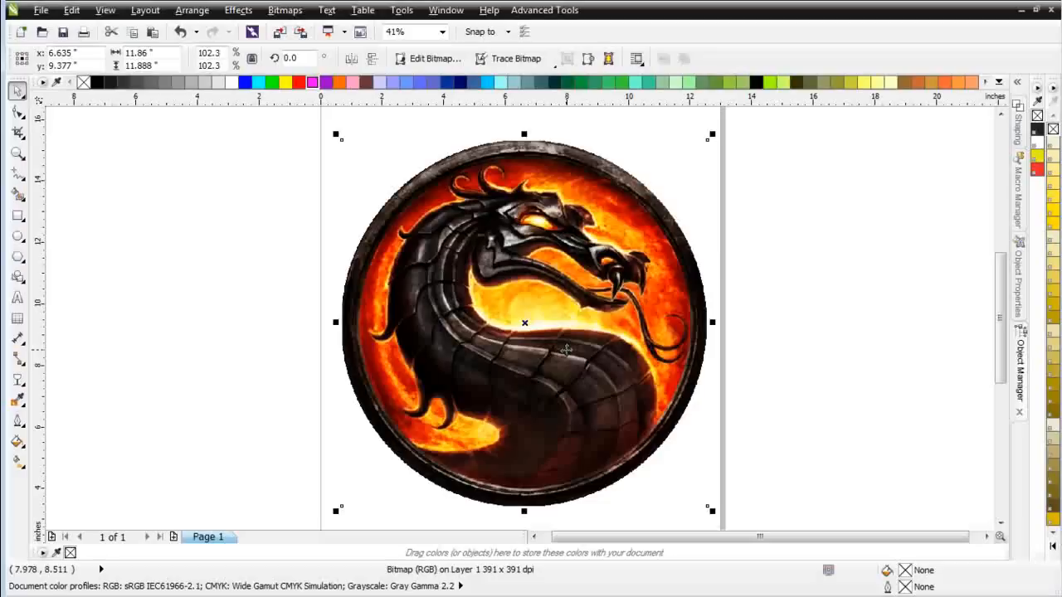
Run HSB Extract on the dragon emblem with Simple Seps Raster 1, and show the generated layers in the Object Manager.
click(544, 10)
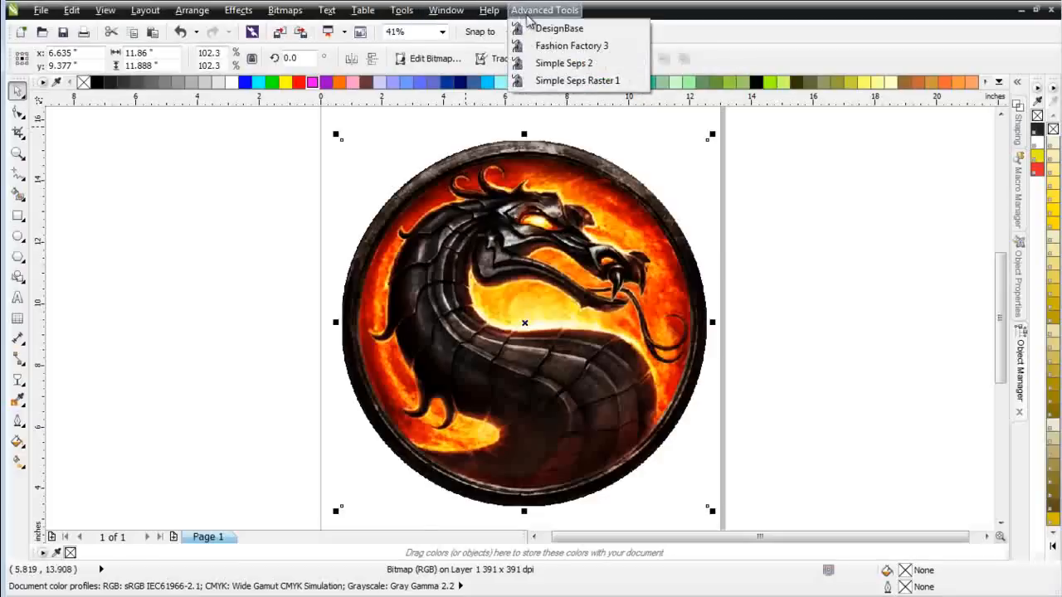
click(566, 81)
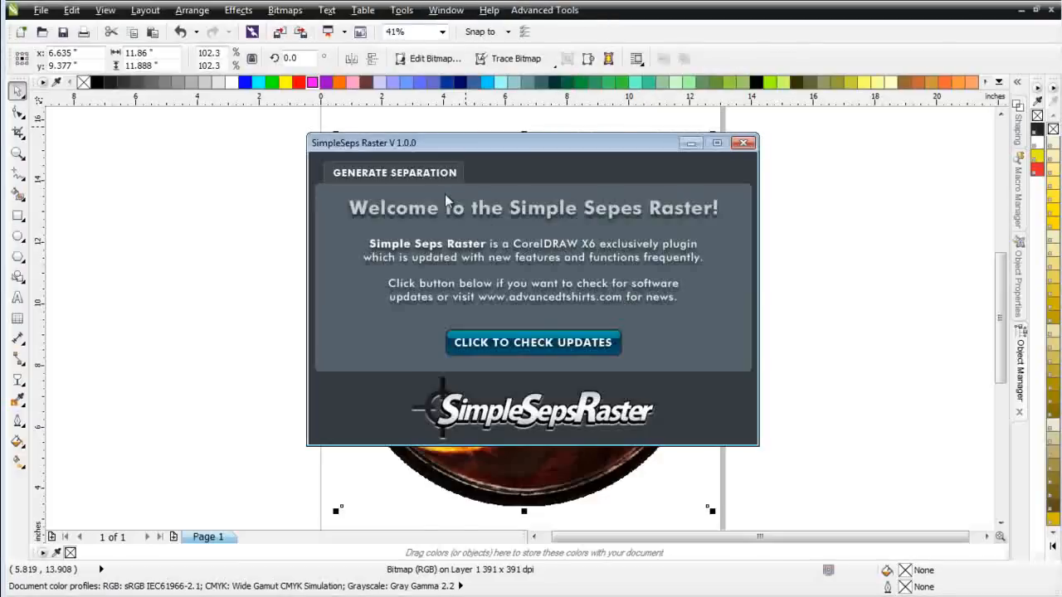
click(421, 180)
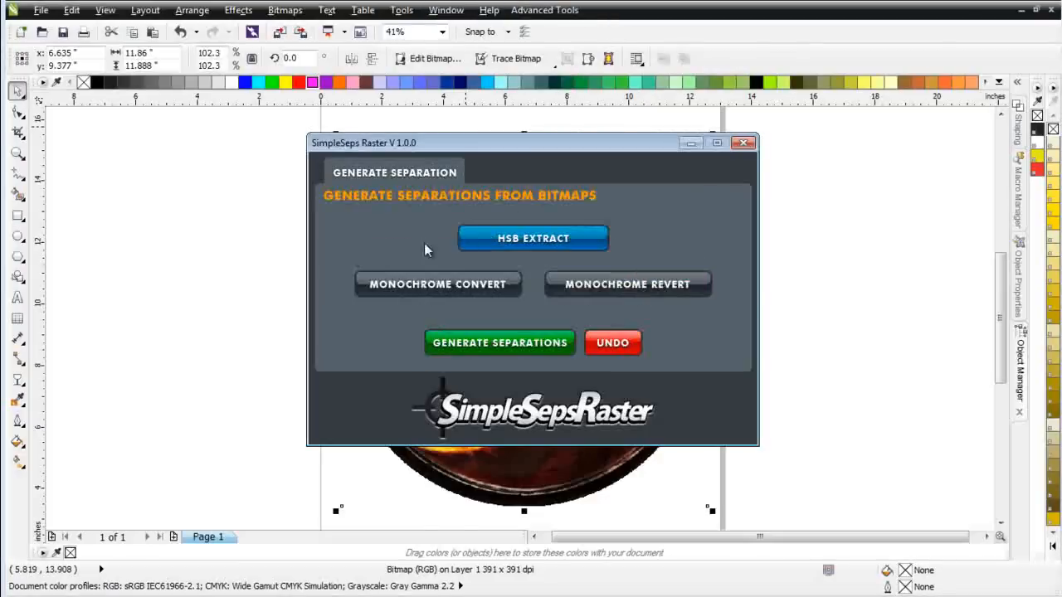
click(541, 240)
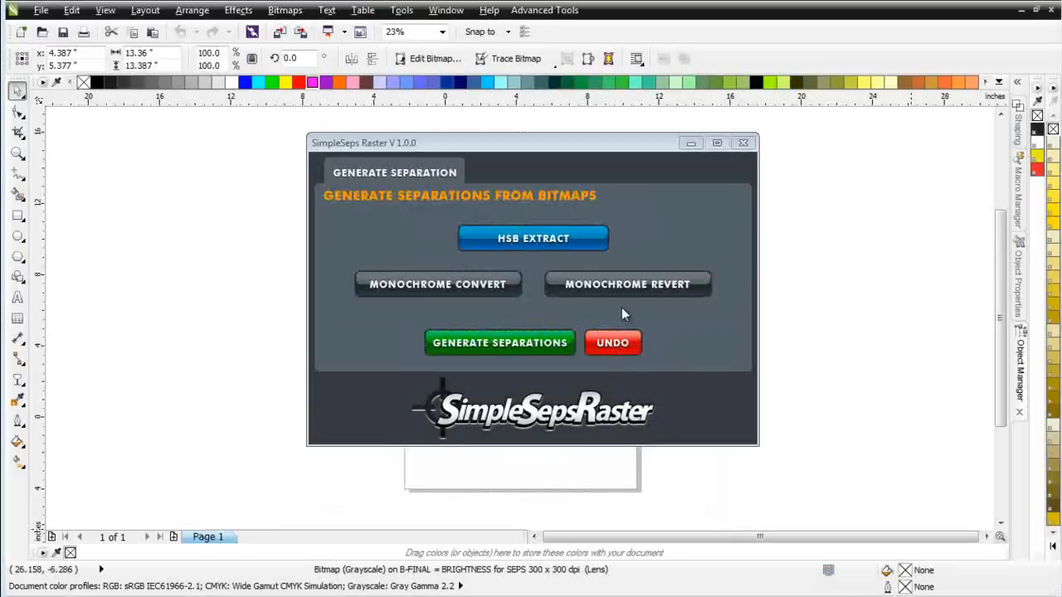
click(742, 143)
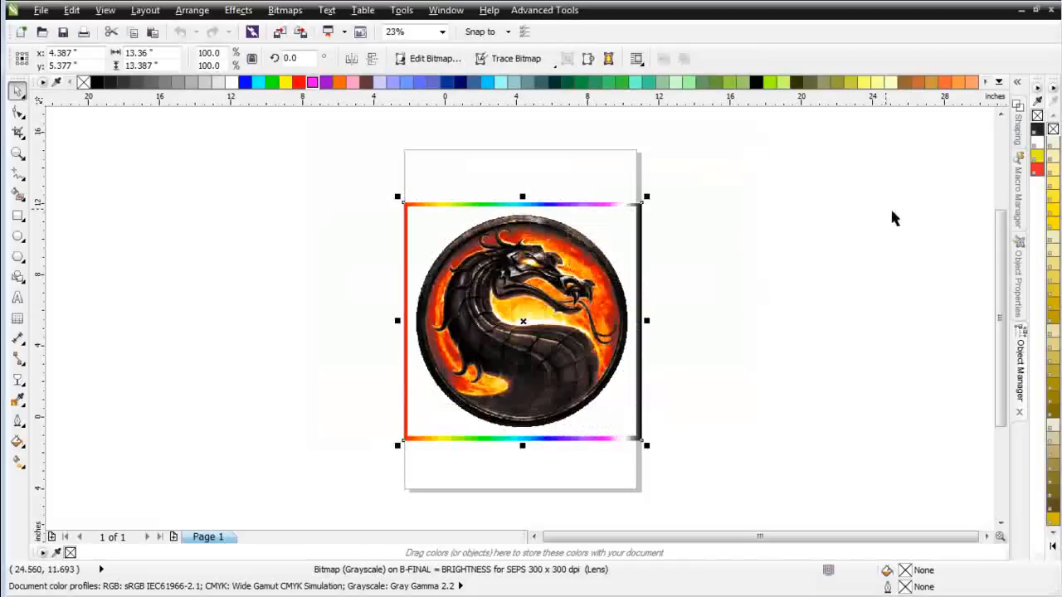
click(1021, 376)
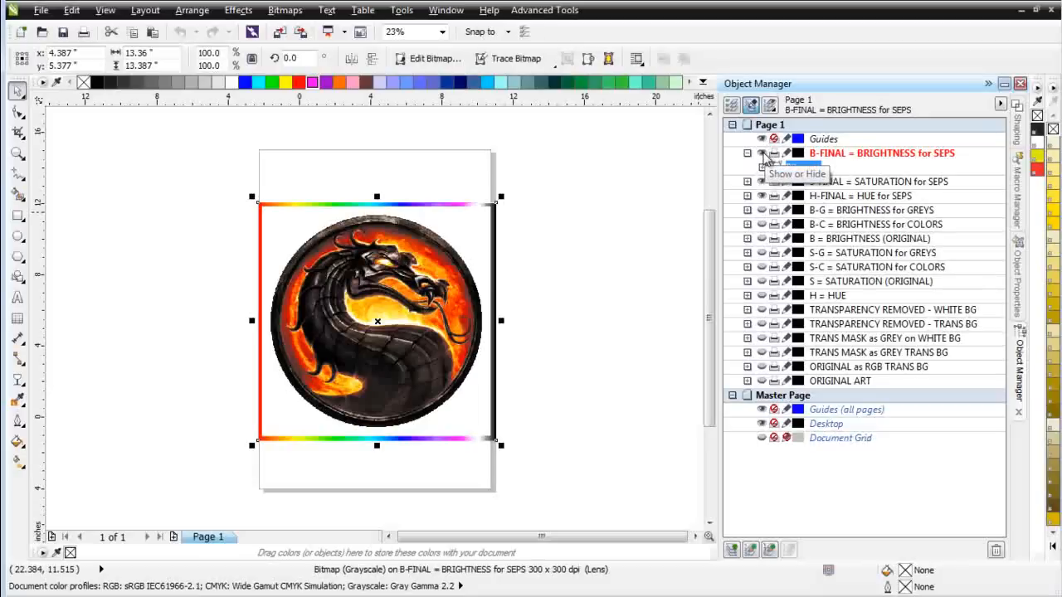
Hide the B-FINAL brightness and S-FINAL saturation layers to examine the dragon emblem's H-FINAL hue layer alone.
click(762, 156)
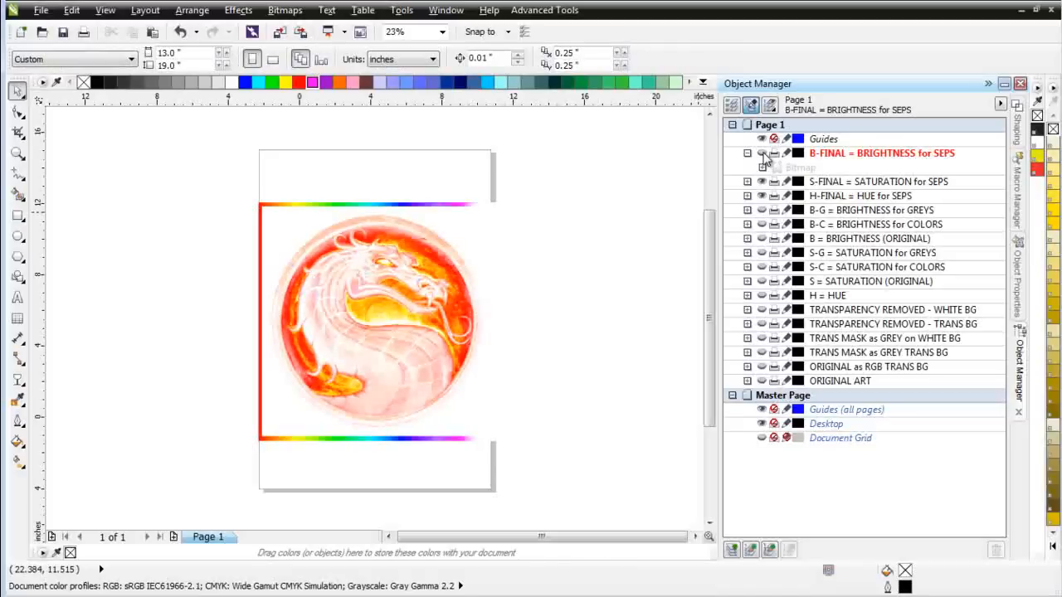
click(762, 154)
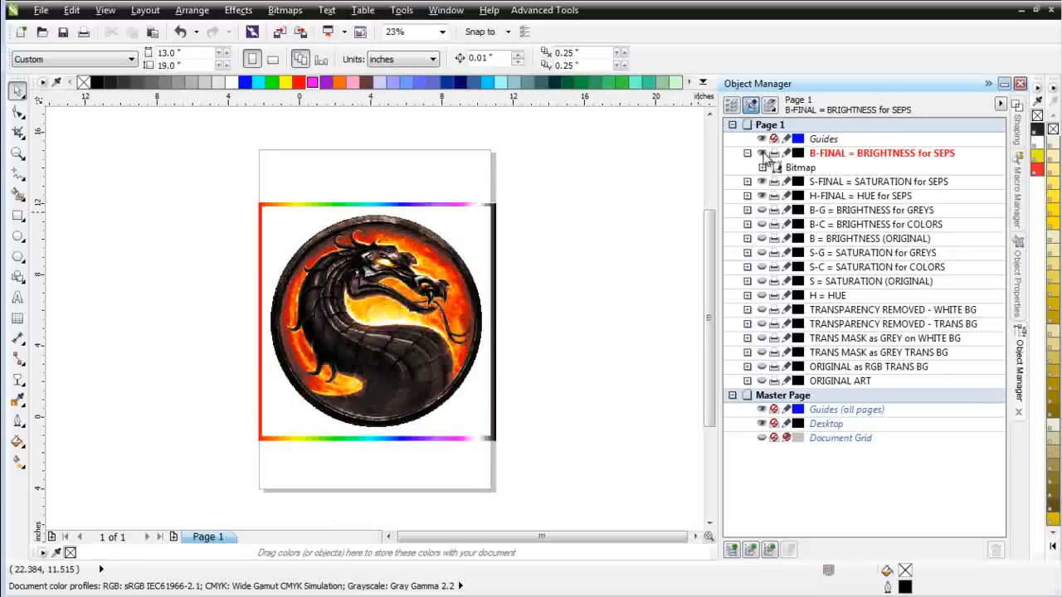
click(762, 154)
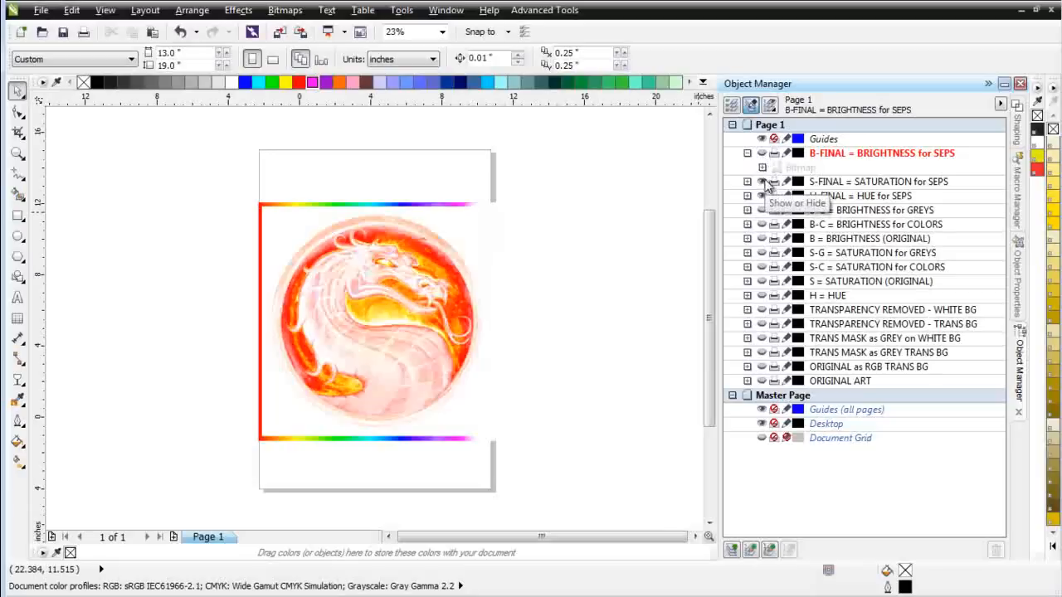
click(764, 182)
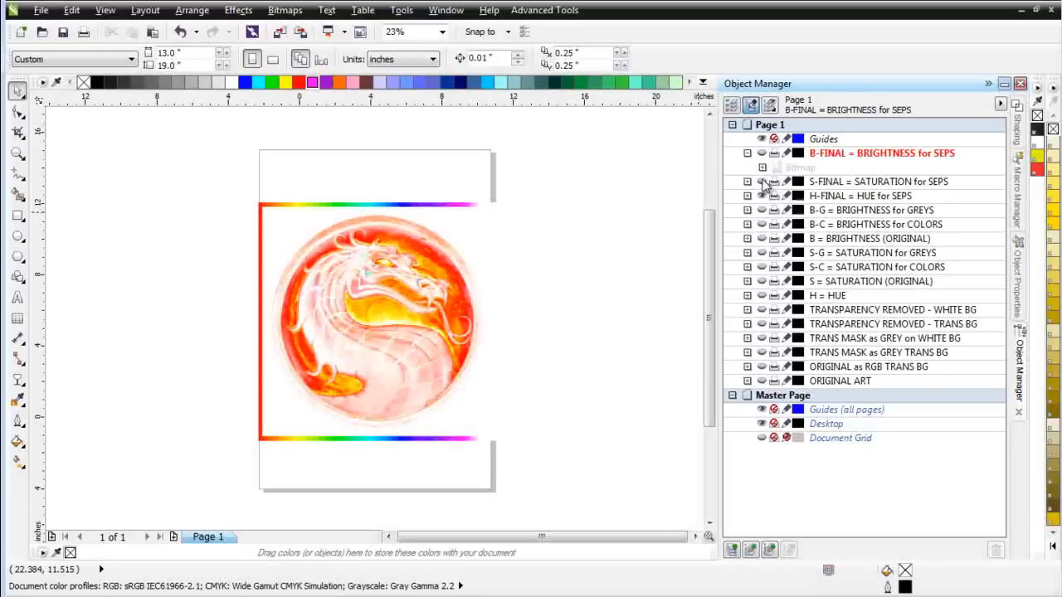
click(764, 182)
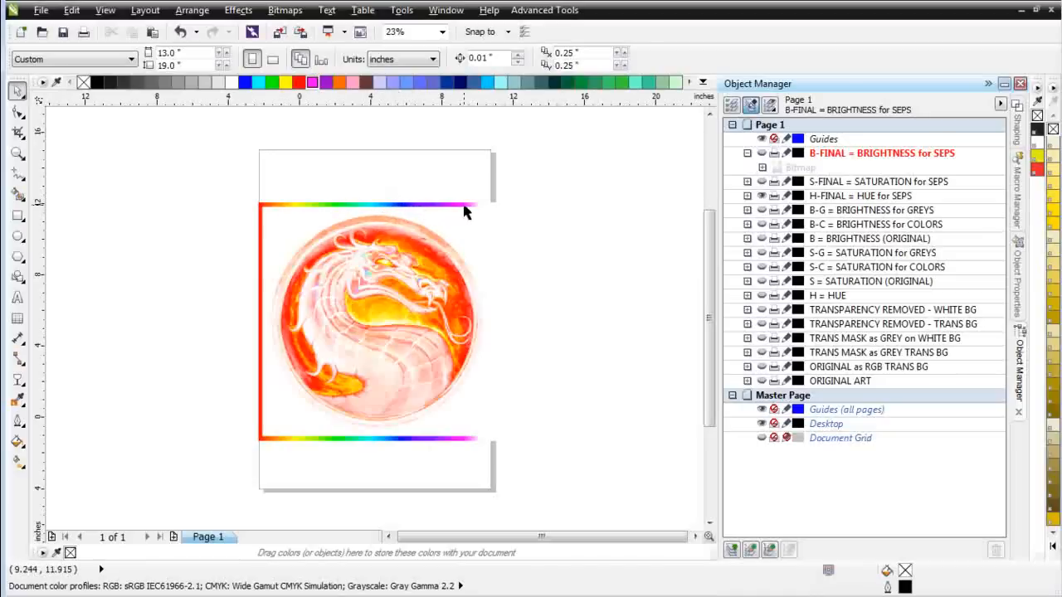
click(17, 153)
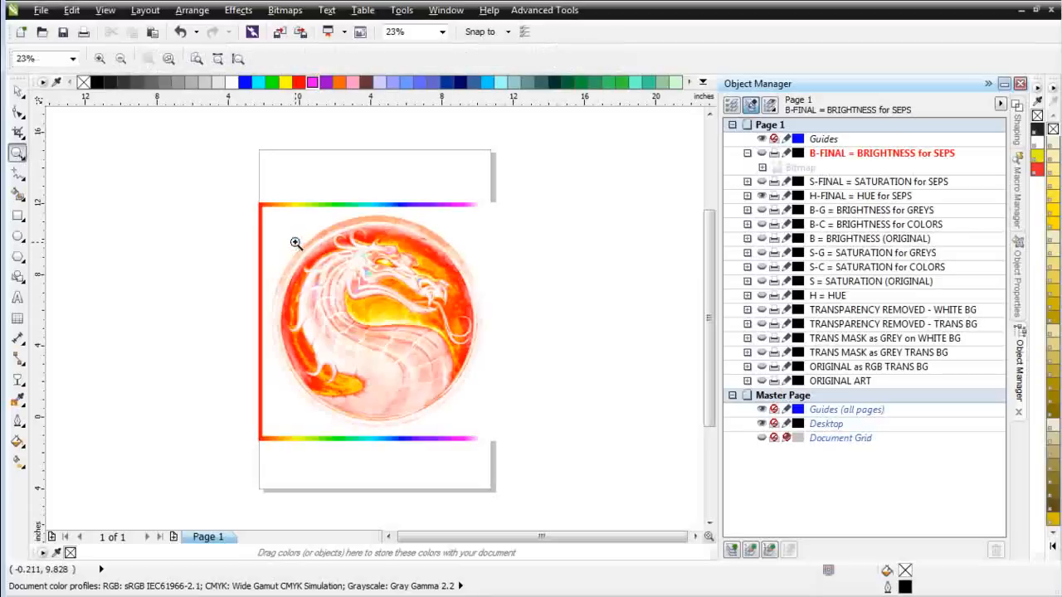
drag(282, 220, 476, 421)
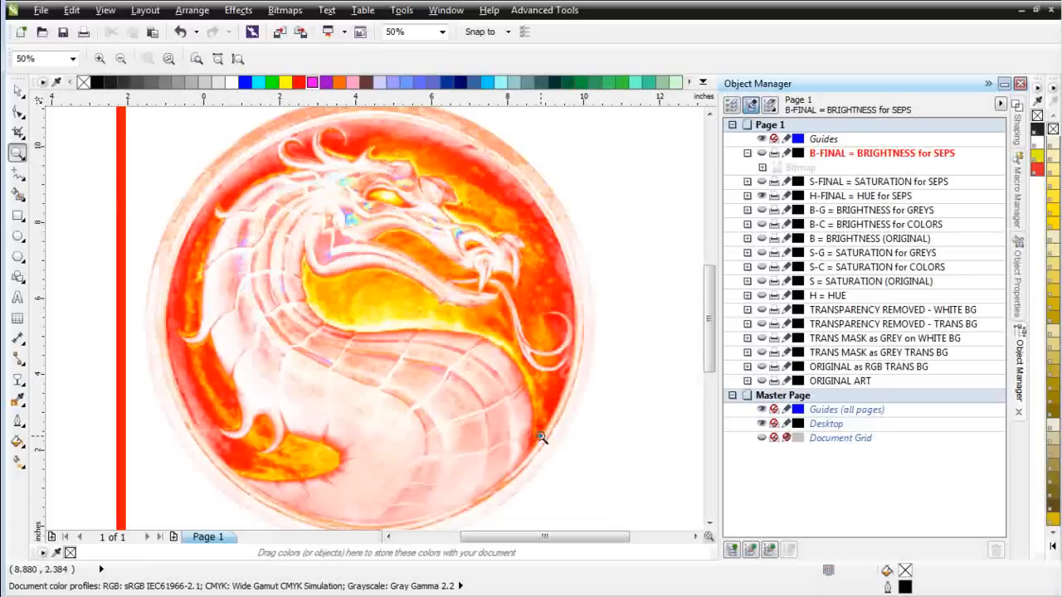
Try a darkening Tone Curve on the H-FINAL hue bitmap through point 162, 99 in the RGB channel, and preview it.
click(18, 89)
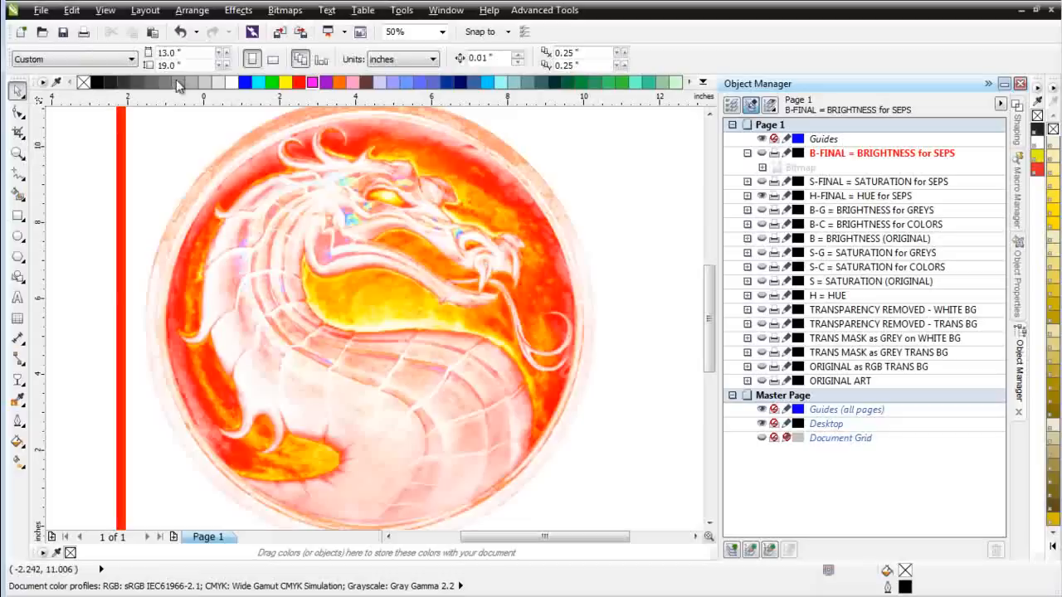
click(238, 10)
mouse_move(265, 28)
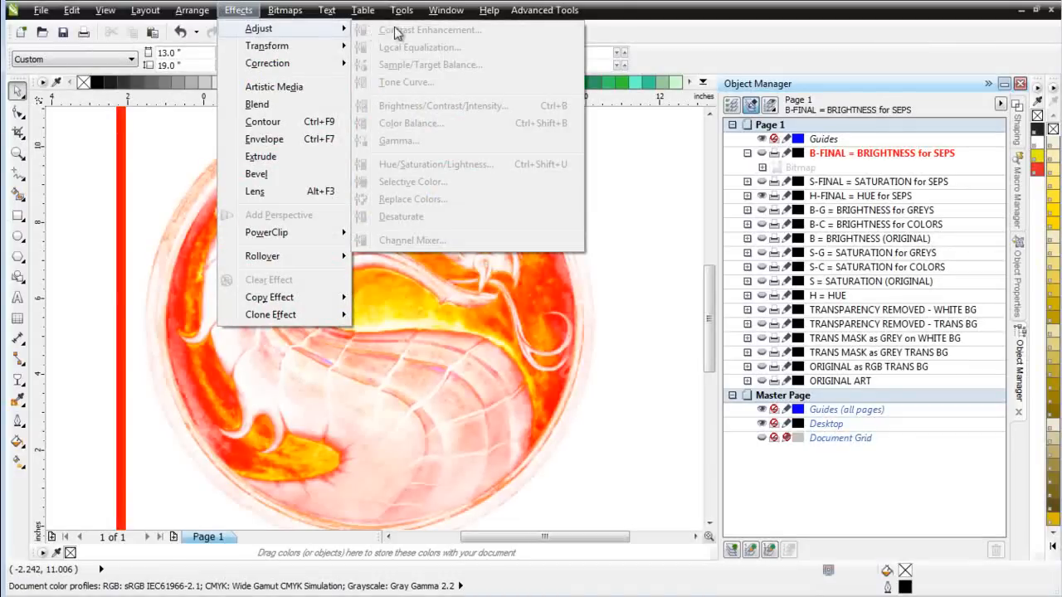
click(824, 199)
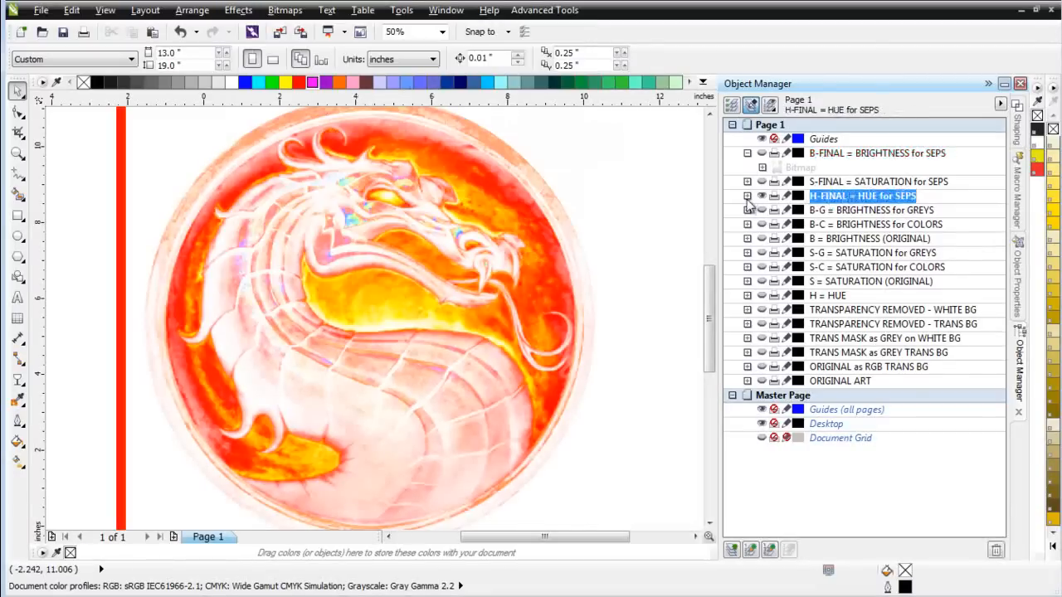
click(747, 197)
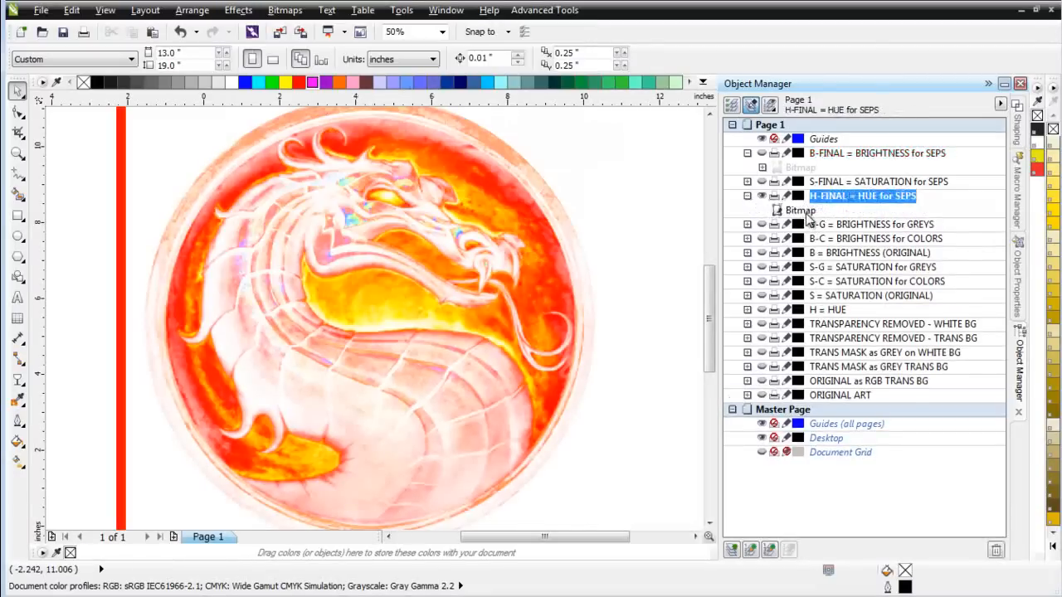
click(803, 210)
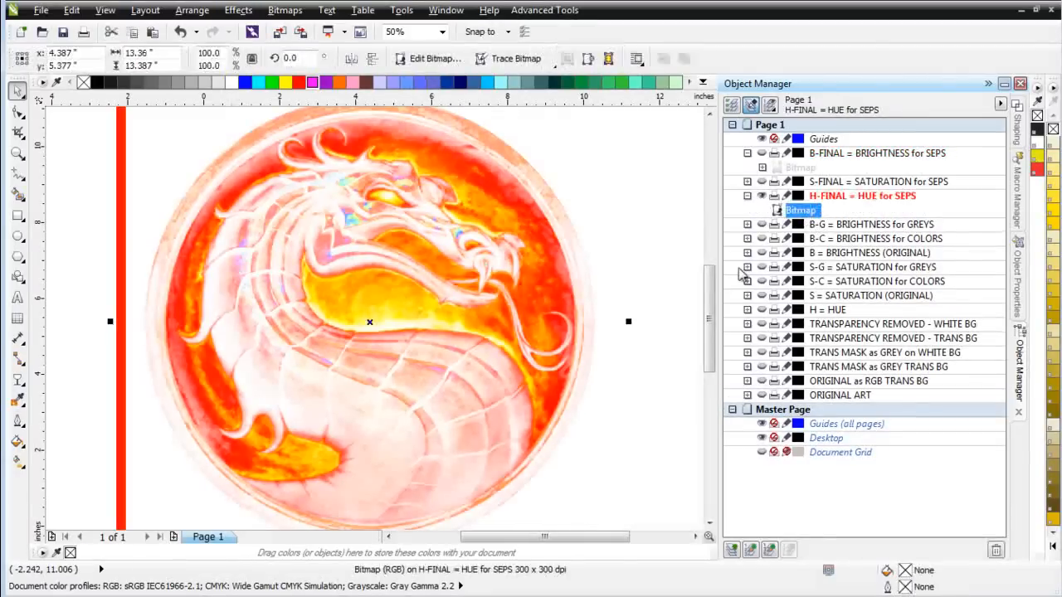
click(239, 11)
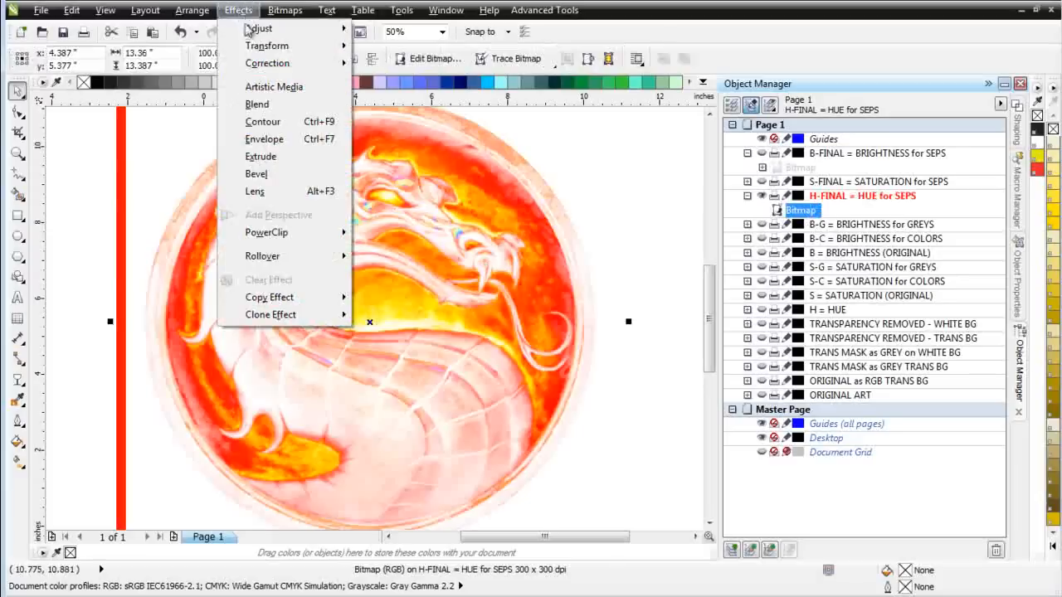
mouse_move(304, 37)
click(390, 82)
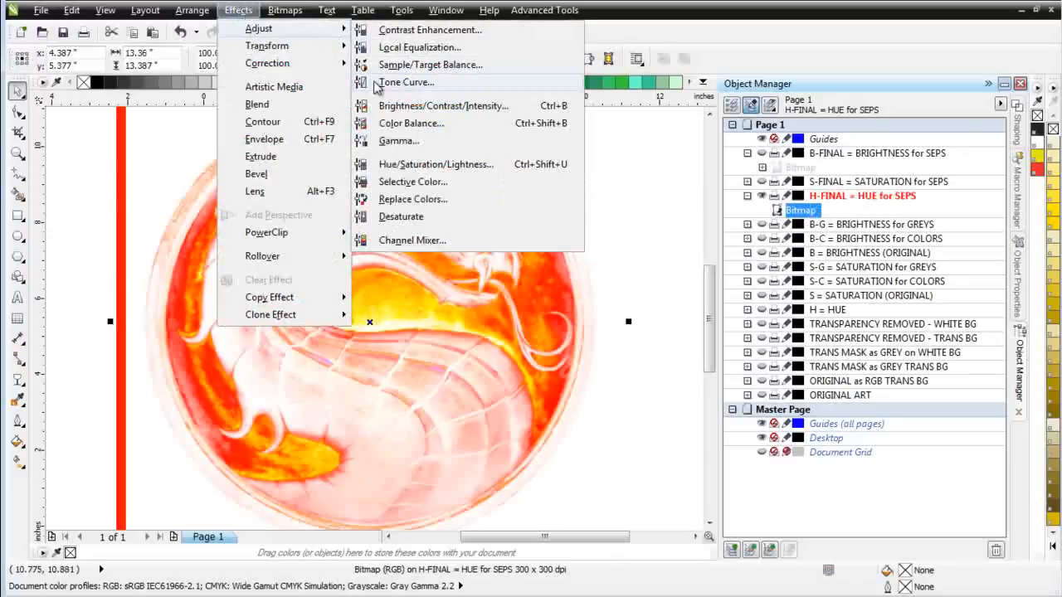
drag(615, 135, 861, 128)
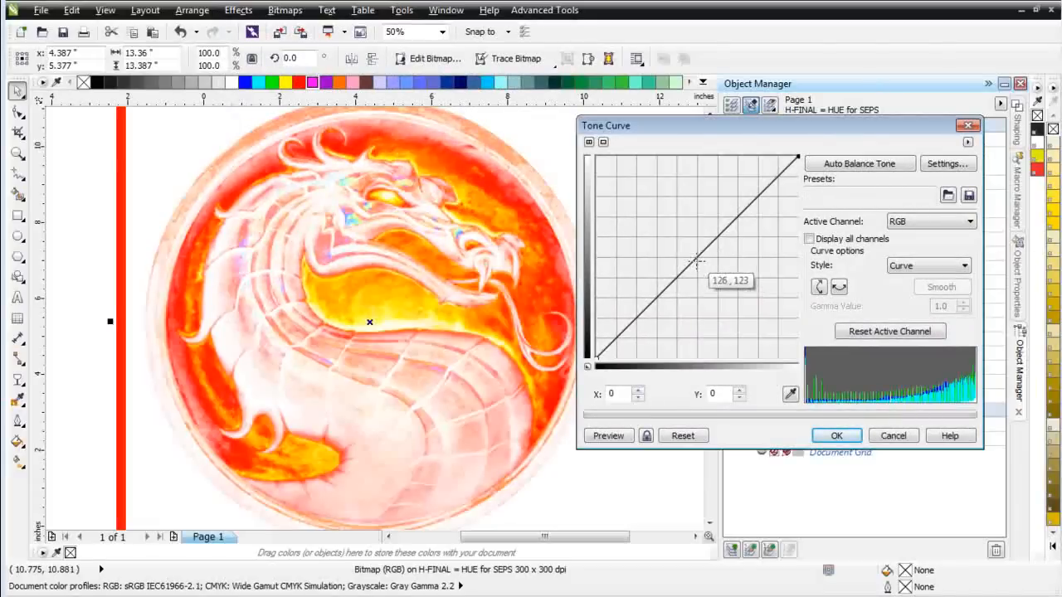
drag(696, 261, 724, 281)
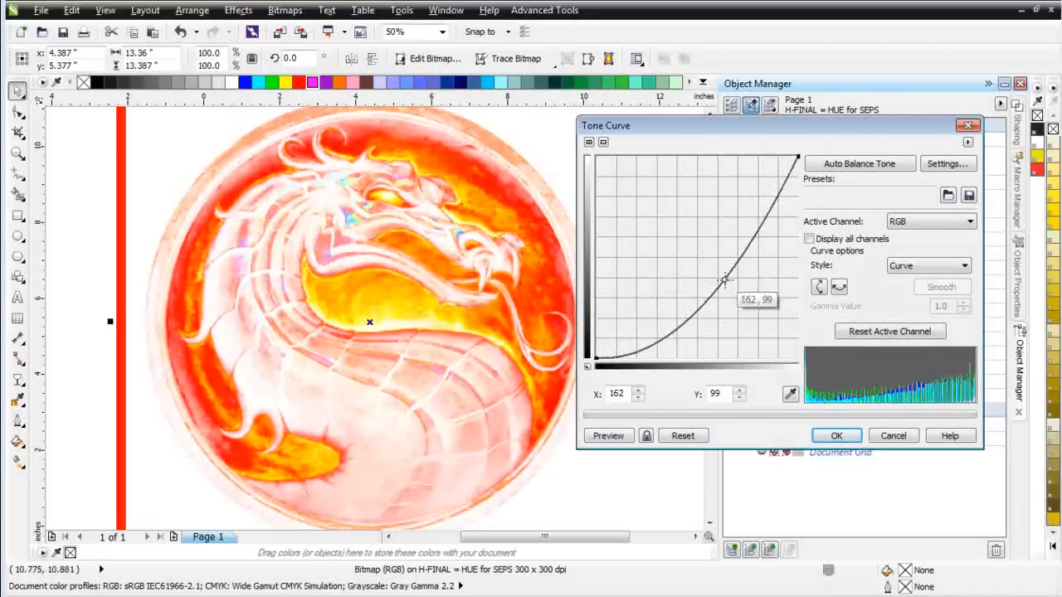
click(611, 437)
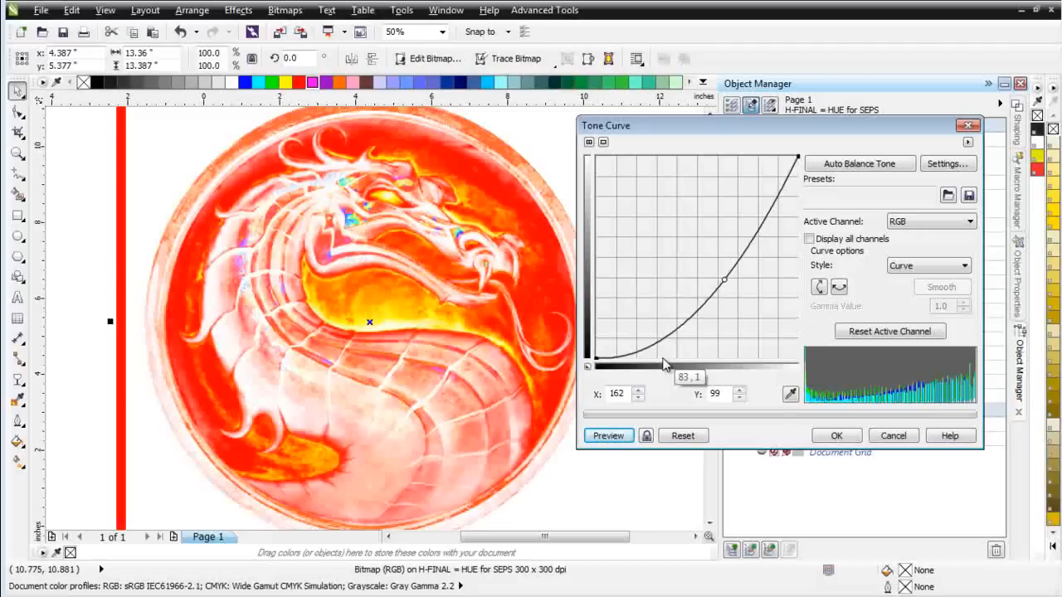
click(899, 438)
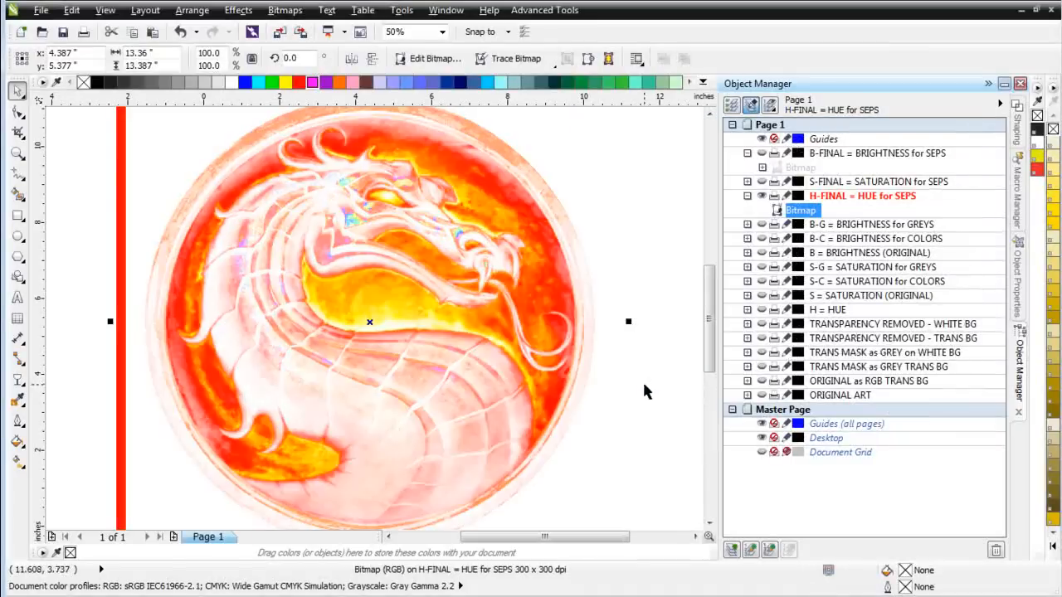
Show the S-FINAL and B-FINAL layers again, and generate the dragon emblem's color separations with Simple Seps Raster 1.
click(762, 194)
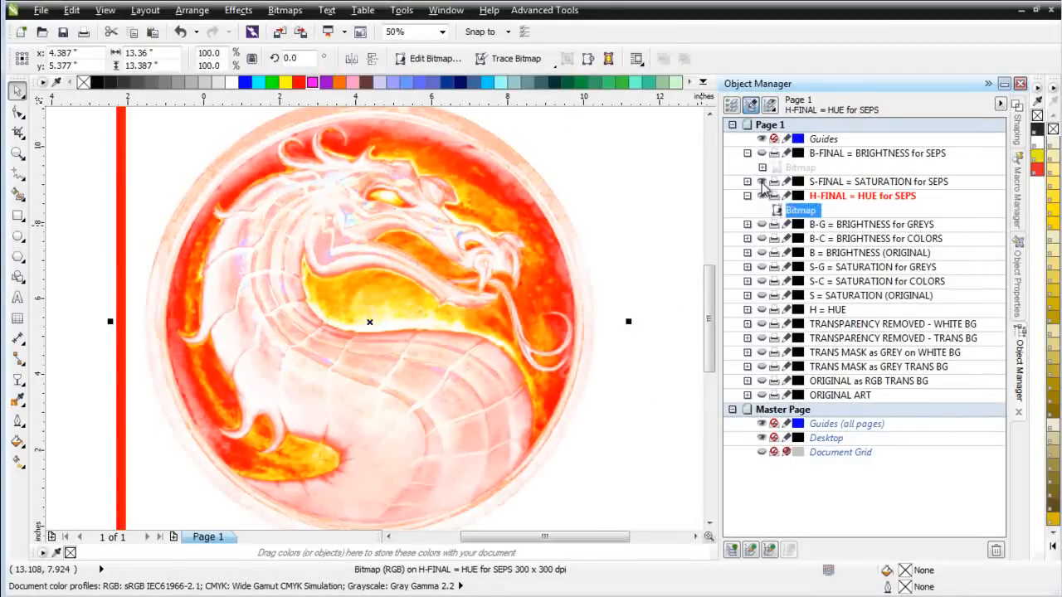
click(762, 153)
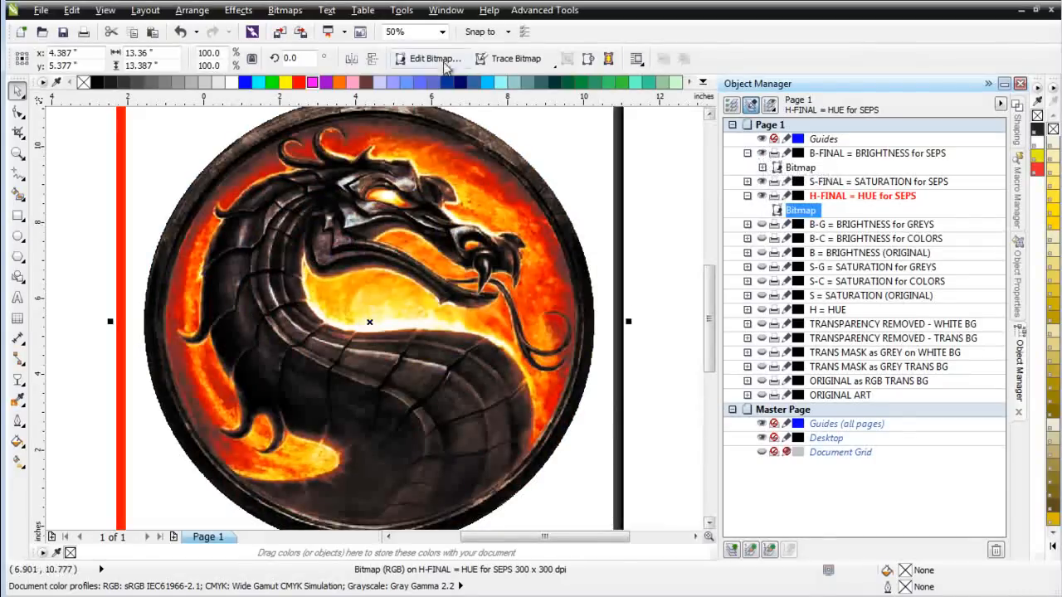
click(537, 12)
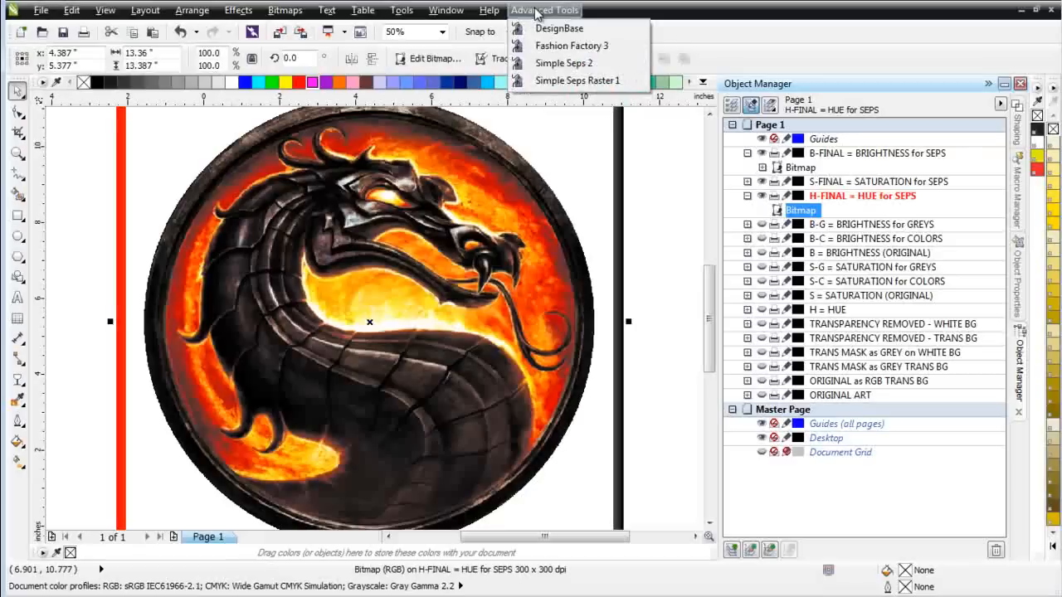
click(564, 91)
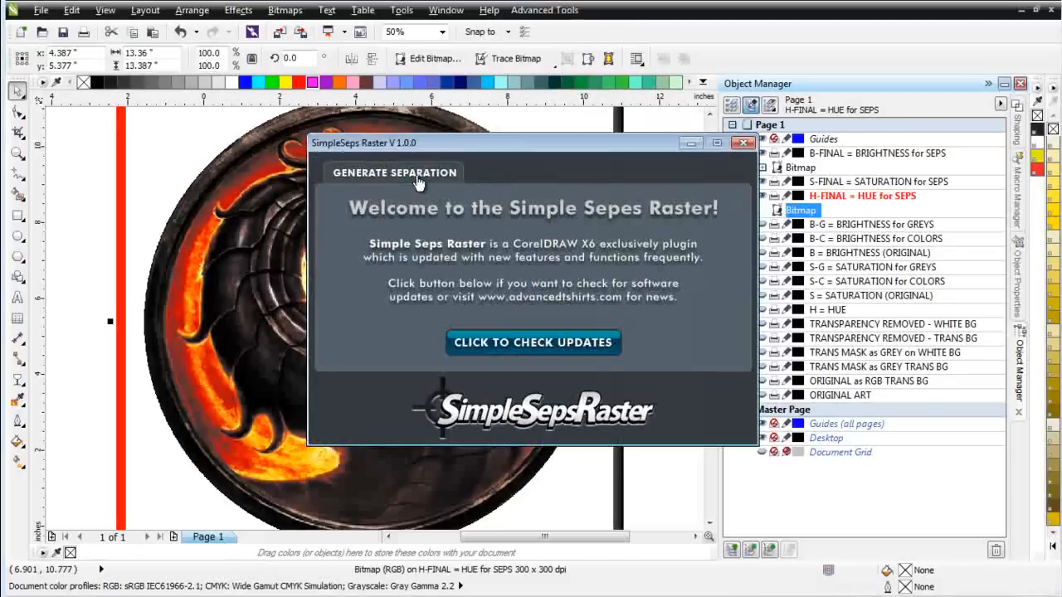
click(417, 175)
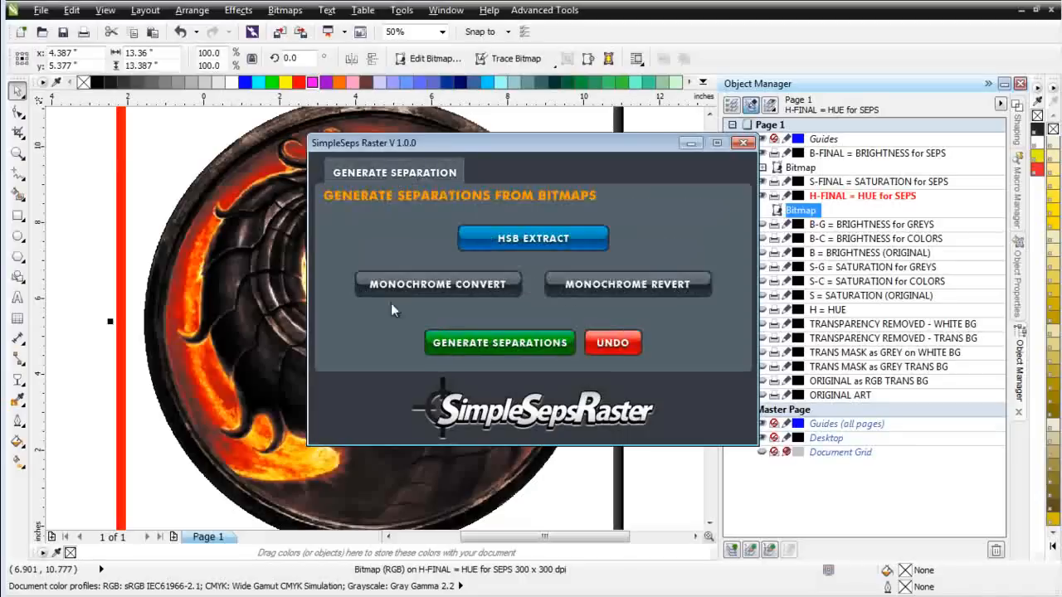
click(505, 344)
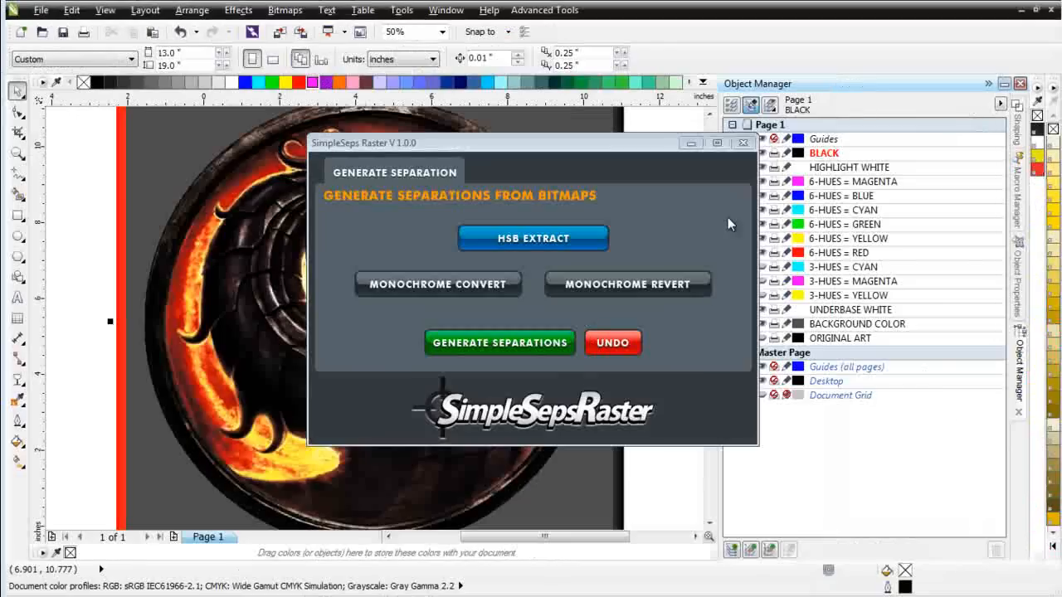
click(741, 143)
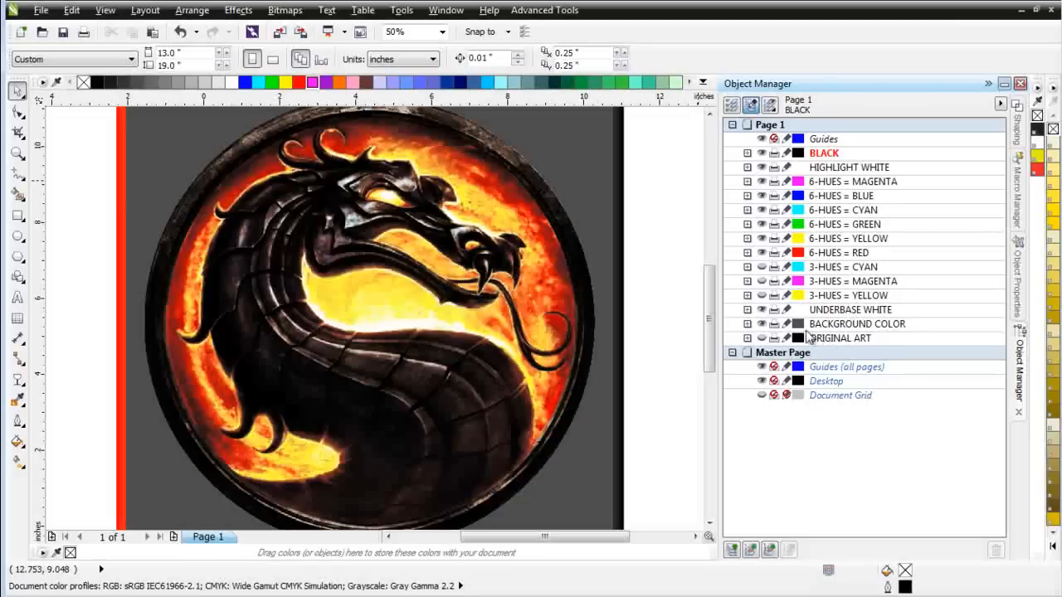
Move the ORIGINAL ART bitmap to about X 16.90, Y 5.54 inches, beside the separated emblem, for a close comparison.
click(748, 338)
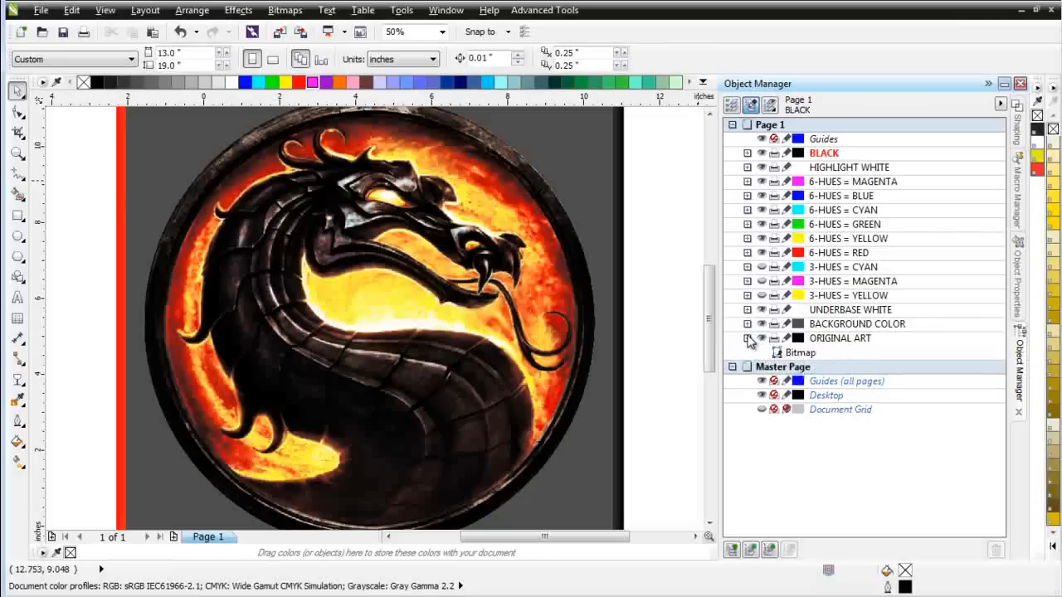
click(803, 353)
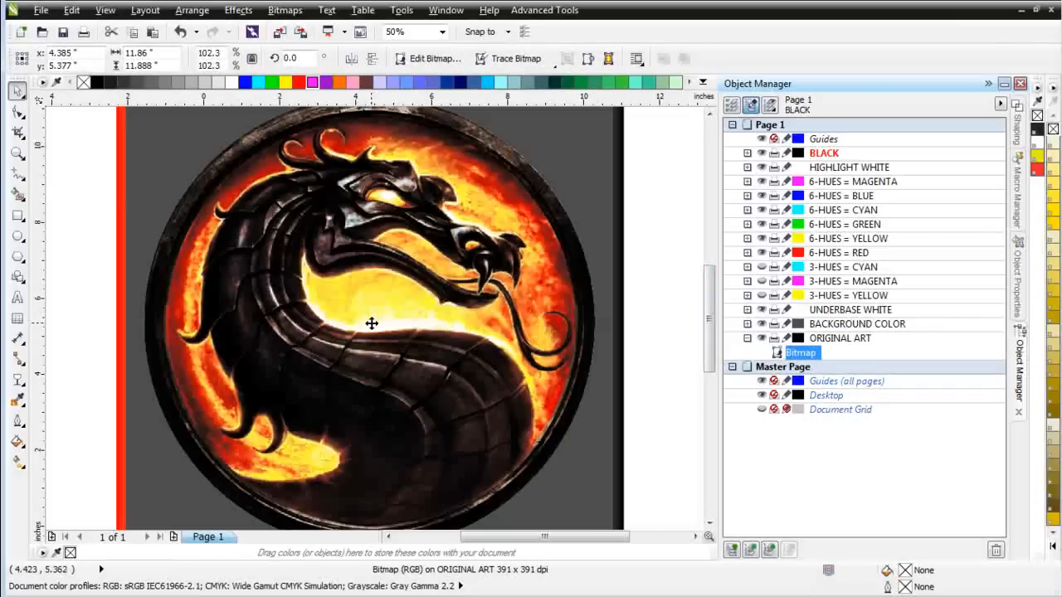
drag(371, 323, 498, 326)
scroll(500, 321, down, 1)
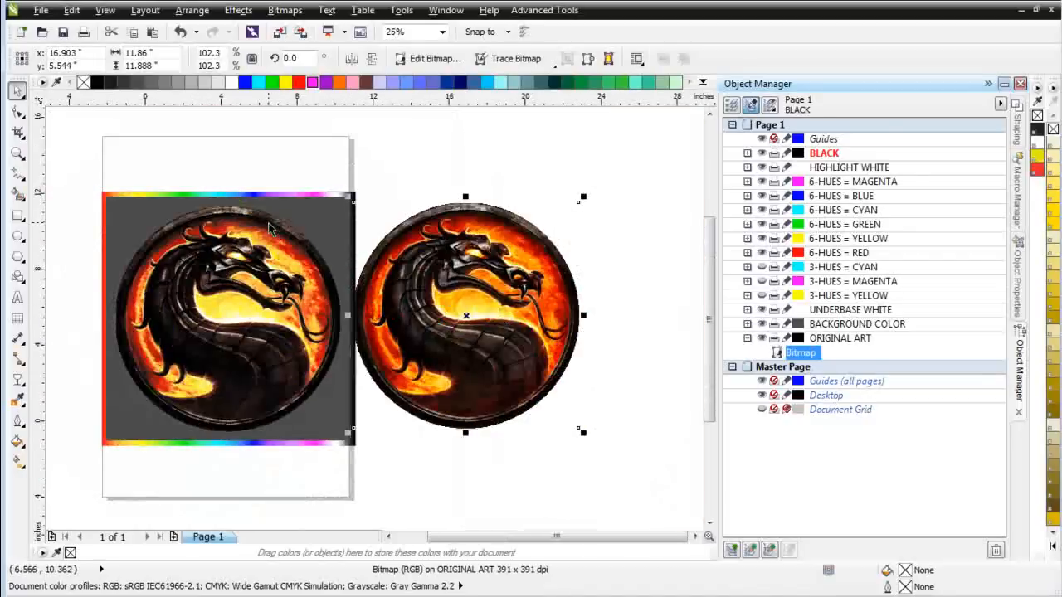
scroll(268, 221, up, 1)
scroll(521, 315, down, 1)
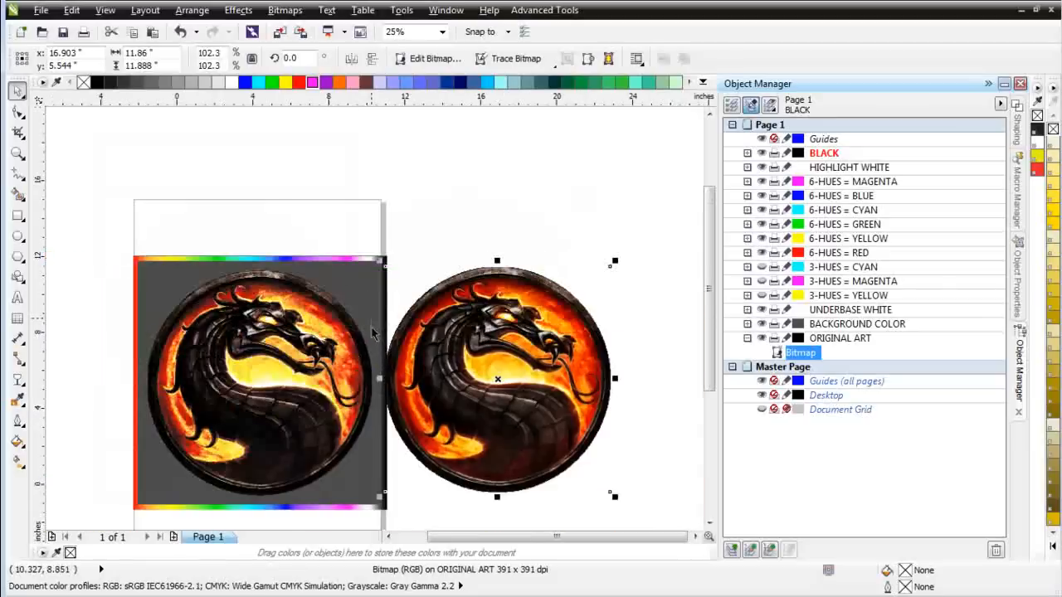
click(18, 153)
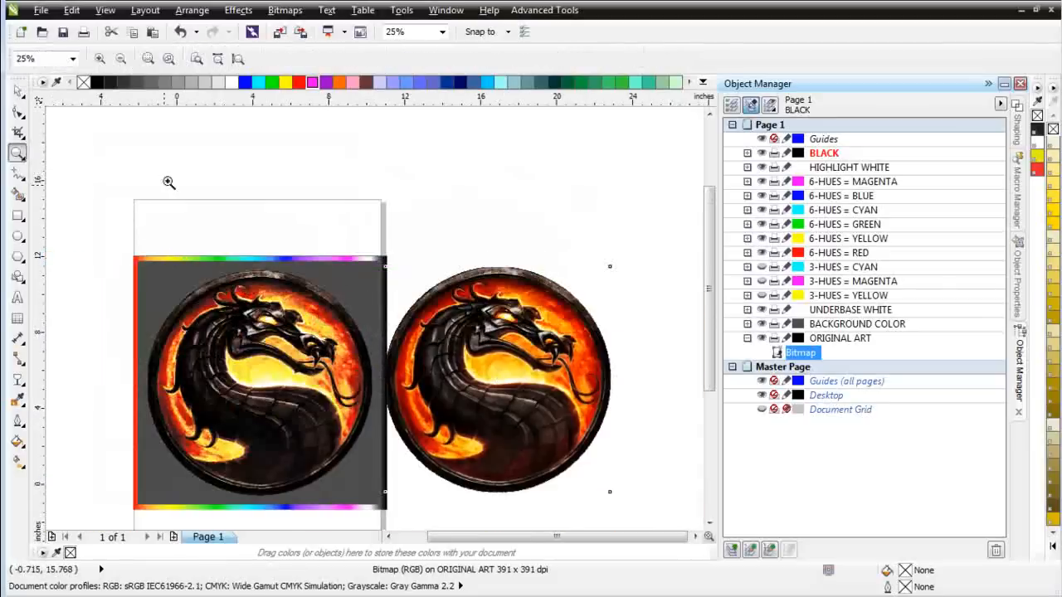
drag(177, 181, 540, 400)
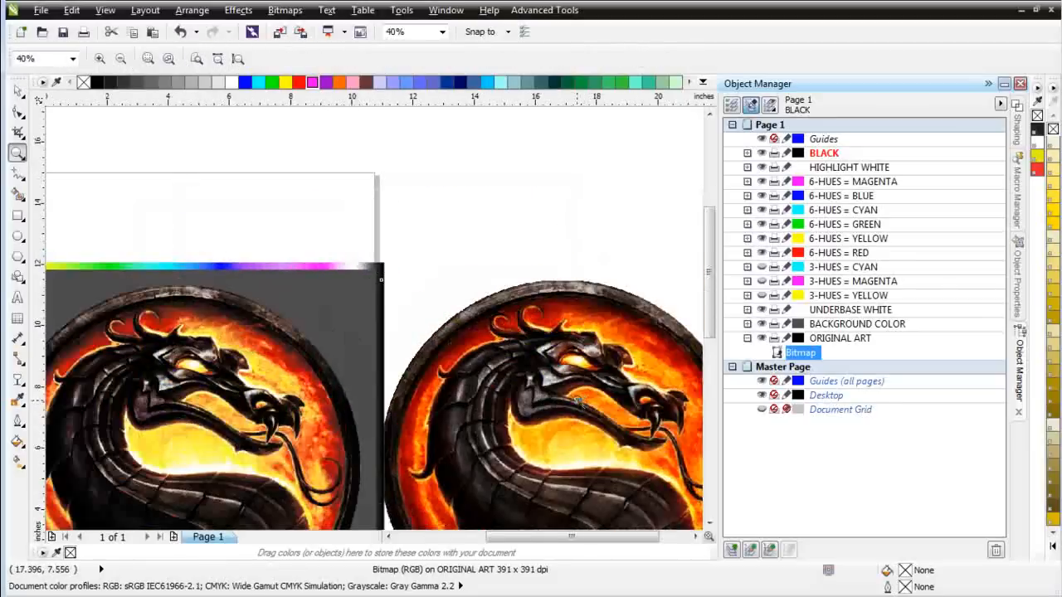
Move the 6-HUES = RED layer directly above the 6-HUES = YELLOW layer in the layer order.
click(18, 90)
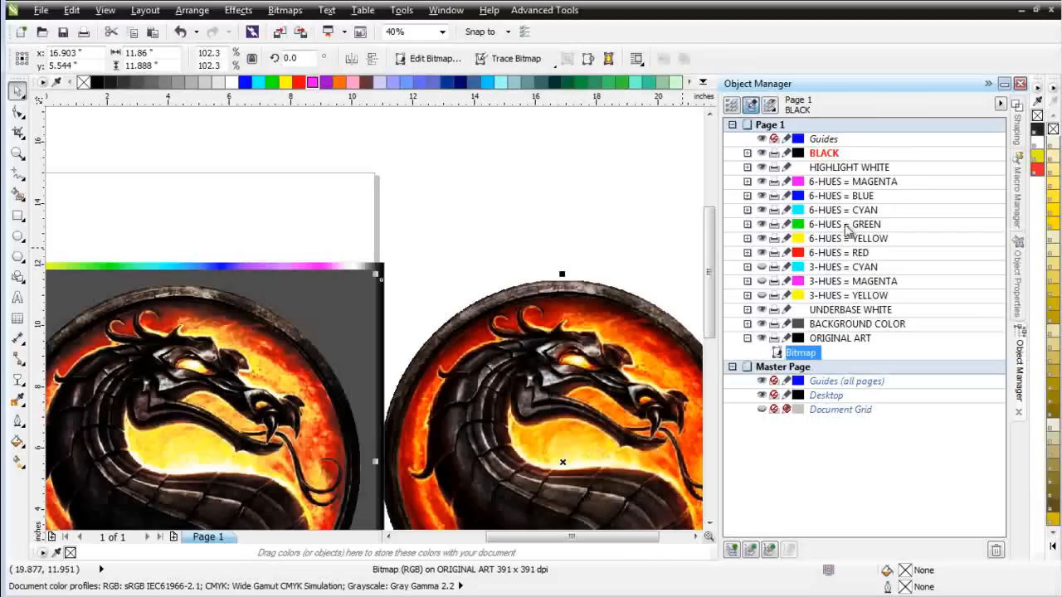
click(835, 259)
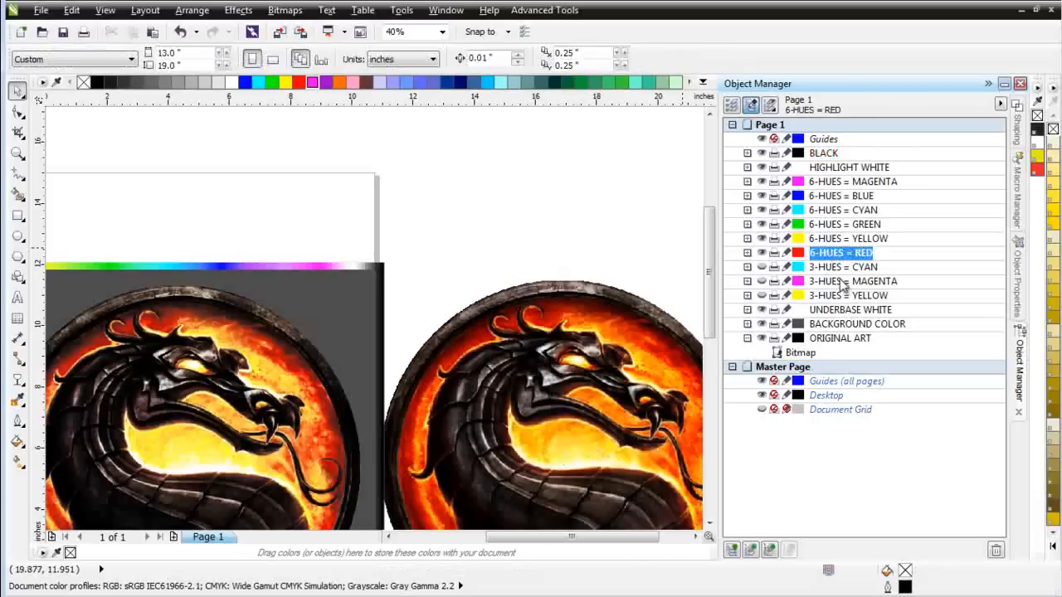
drag(834, 257, 834, 243)
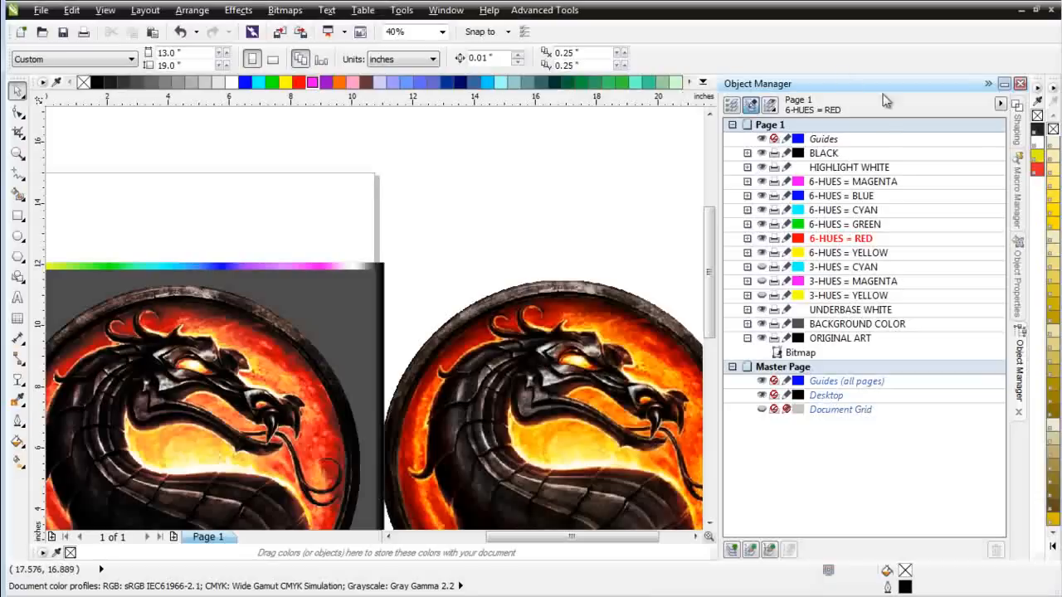
Move the HIGHLIGHT WHITE layer directly above the BLACK layer in the layer order.
double_click(828, 167)
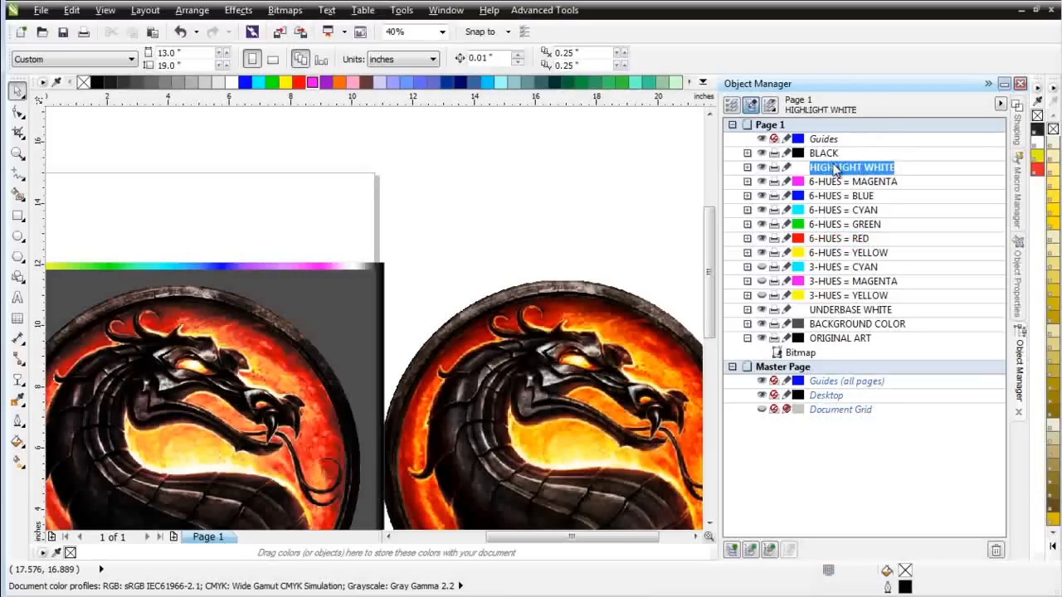
drag(836, 169, 833, 147)
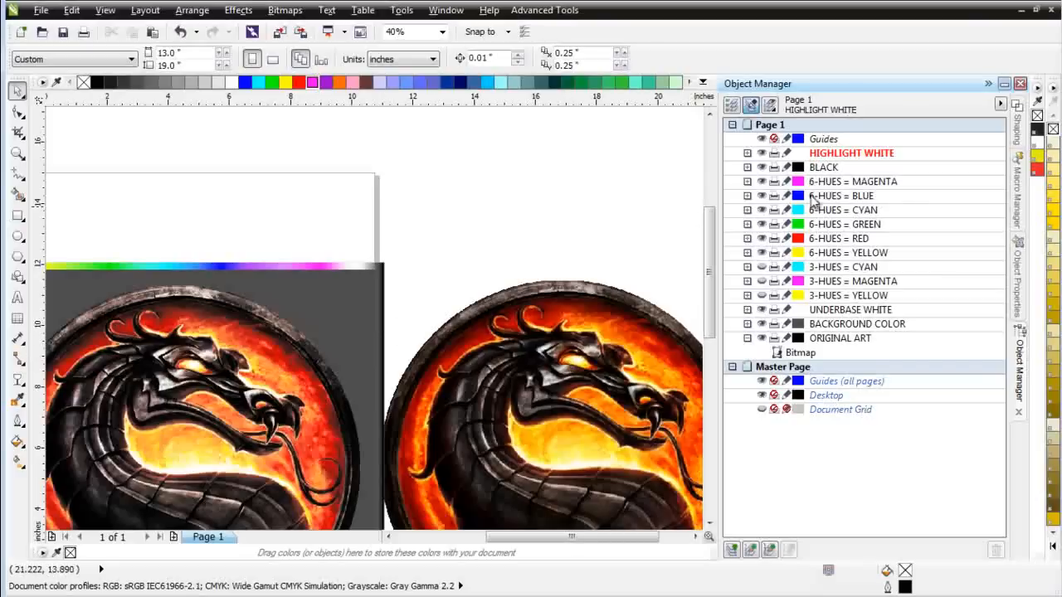
Examine the monochrome bitmaps on the 6-HUES = CYAN and 6-HUES = BLUE layers, switching the cyan layer off and on to judge its contribution.
click(748, 211)
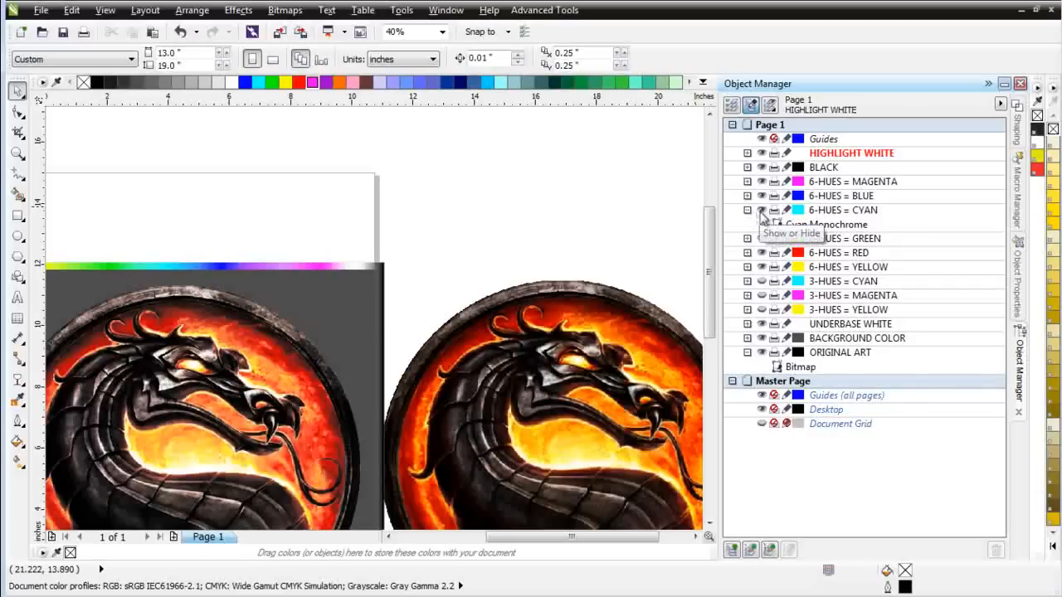
click(761, 212)
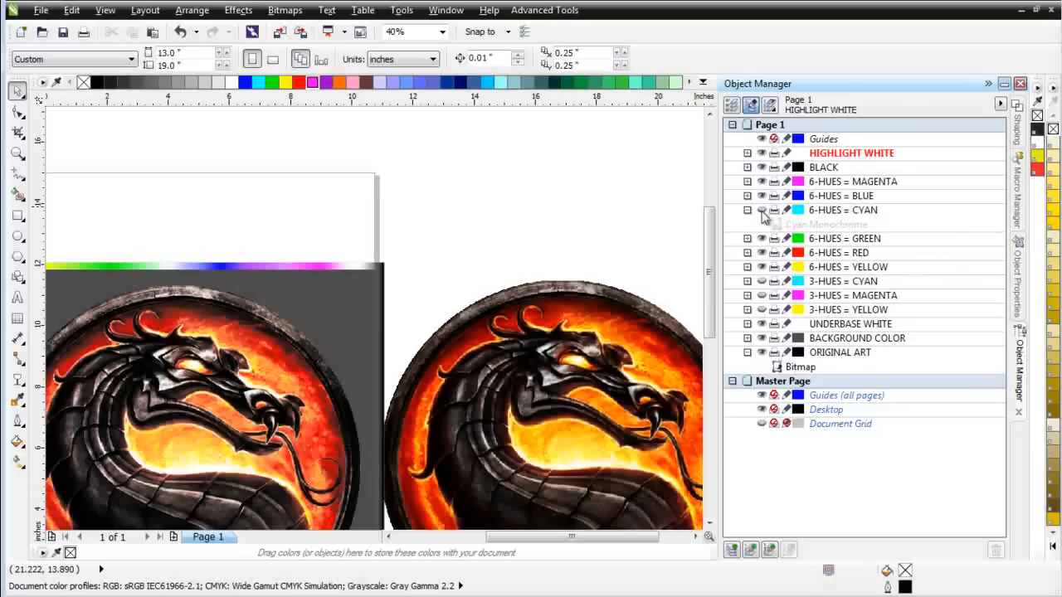
click(761, 212)
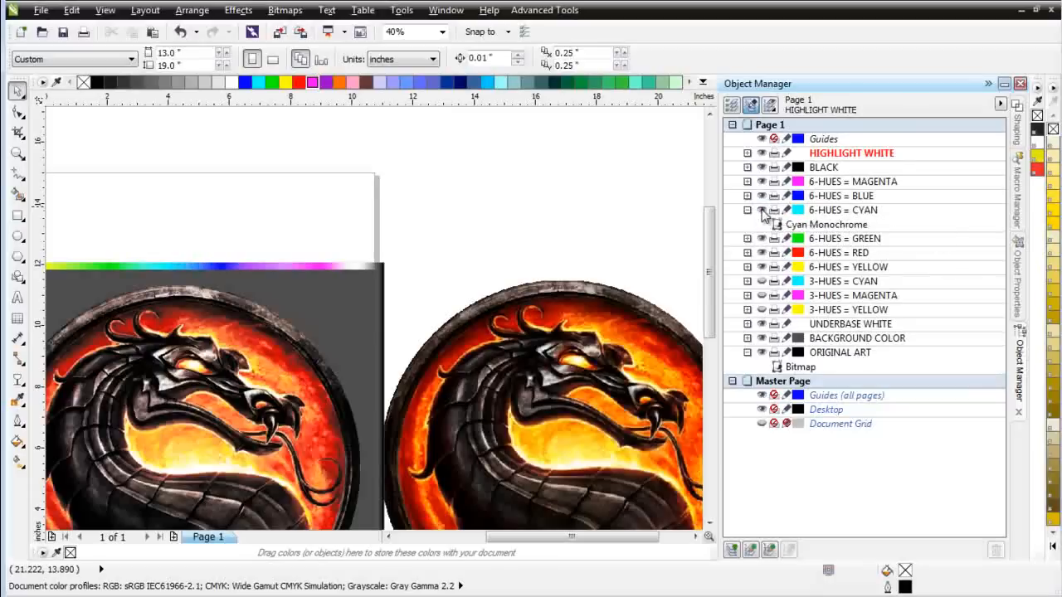
click(815, 231)
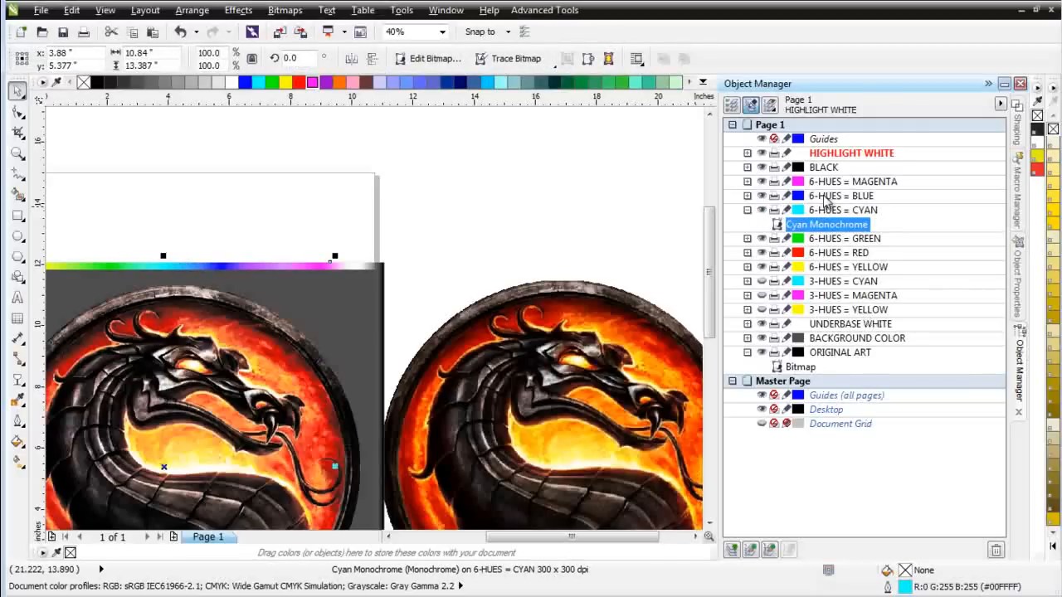
click(828, 197)
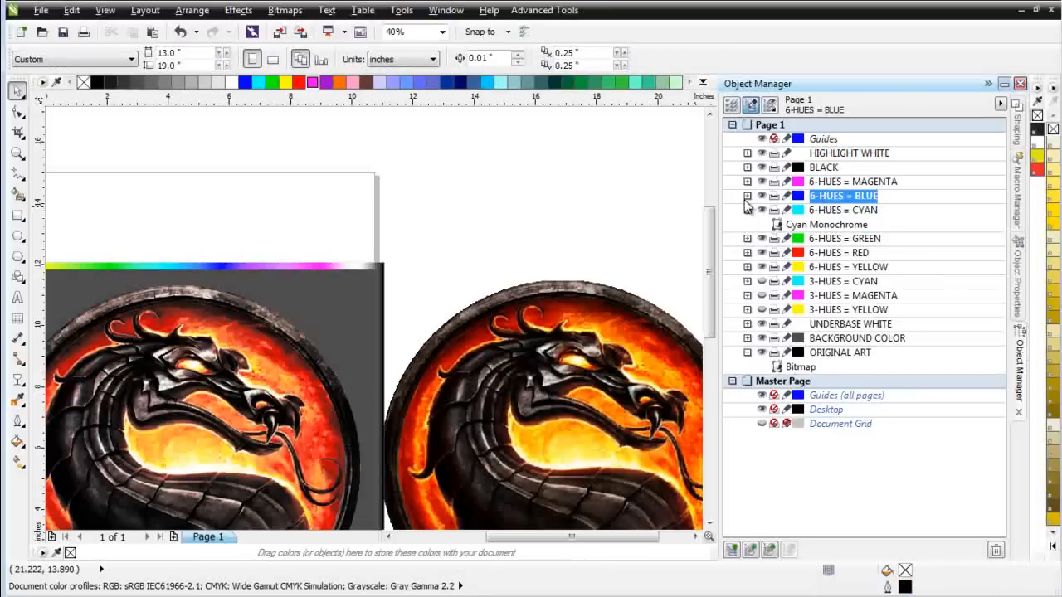
click(748, 196)
click(795, 211)
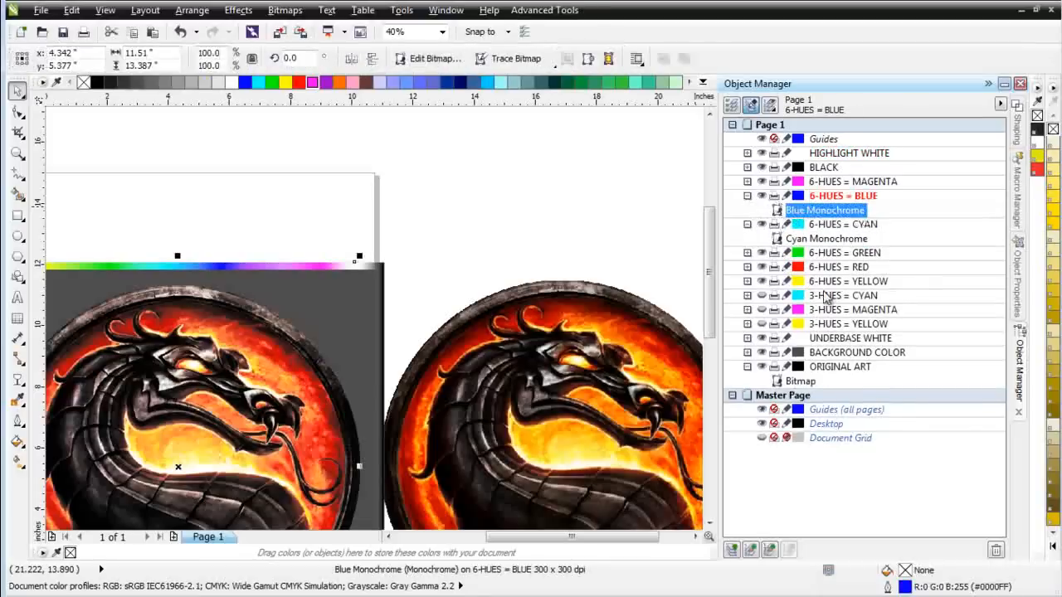
click(817, 241)
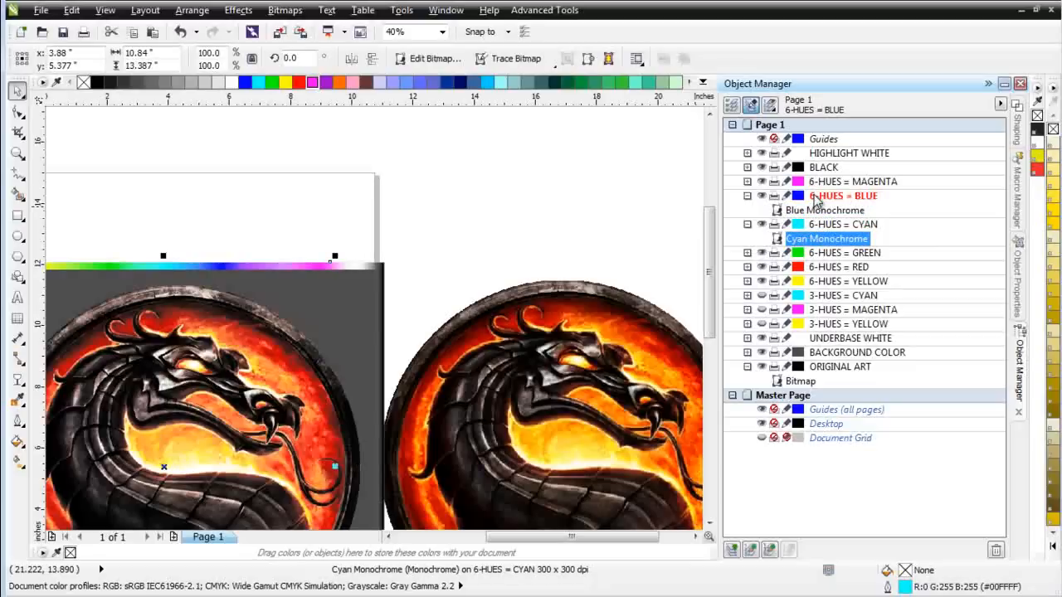
click(815, 199)
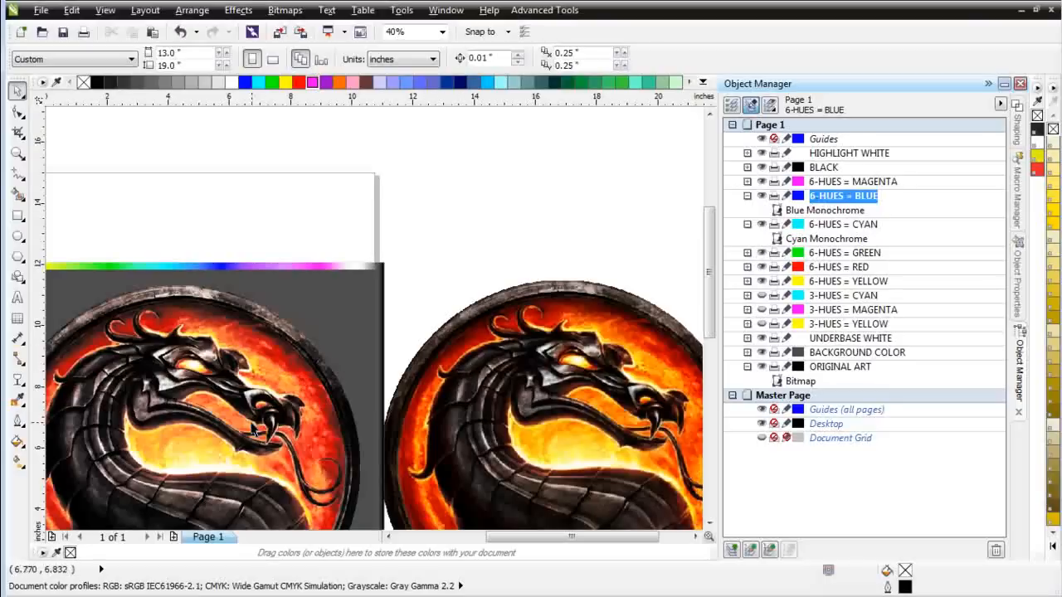
Hide the 6-HUES = MAGENTA, BLUE, CYAN and GREEN layers while viewing the separated emblem up close.
scroll(253, 259, down, 2)
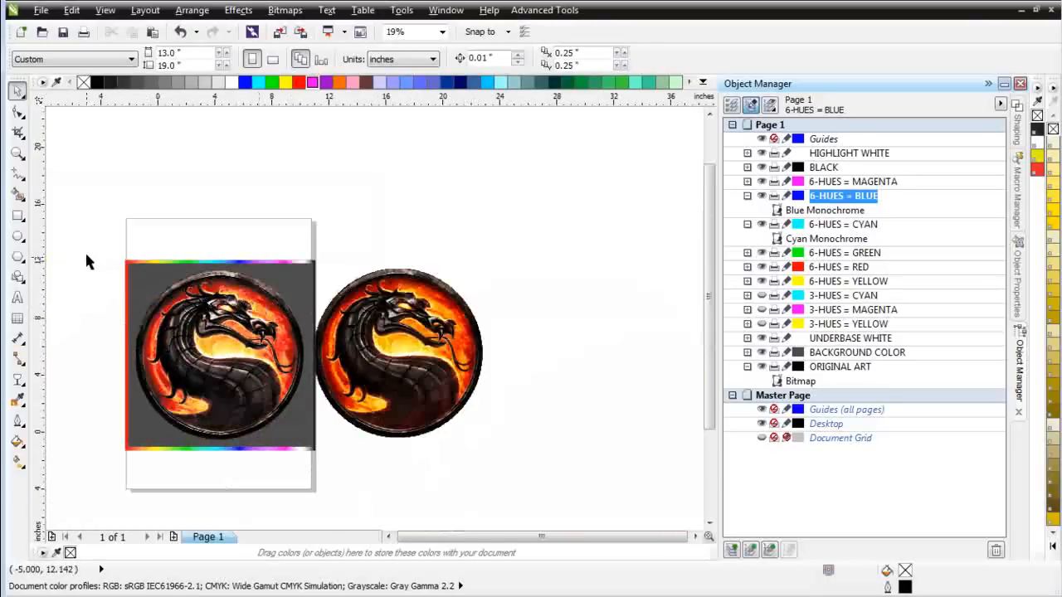
click(18, 153)
drag(109, 234, 352, 405)
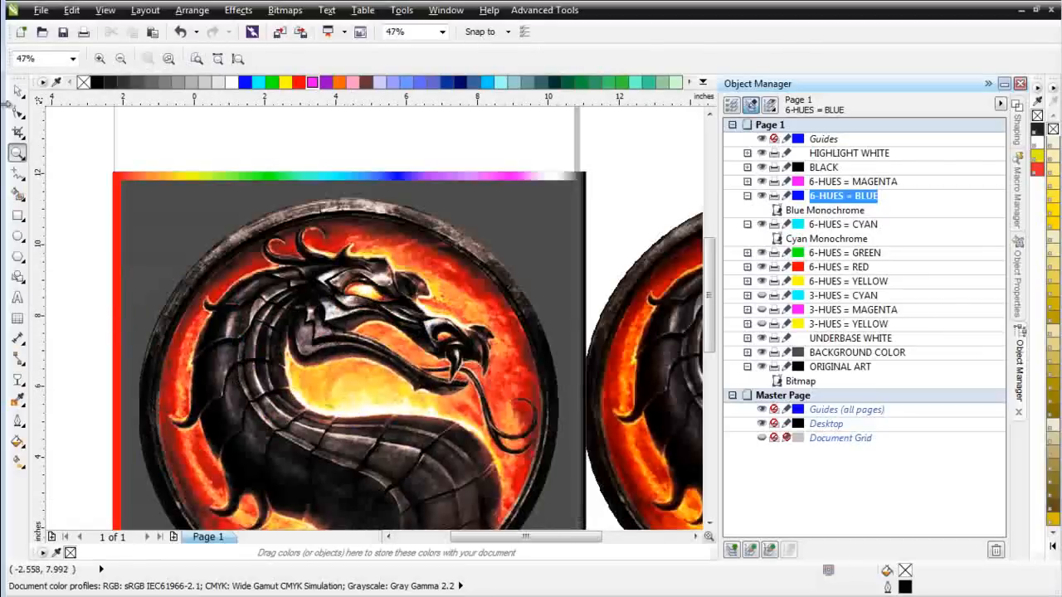
click(18, 91)
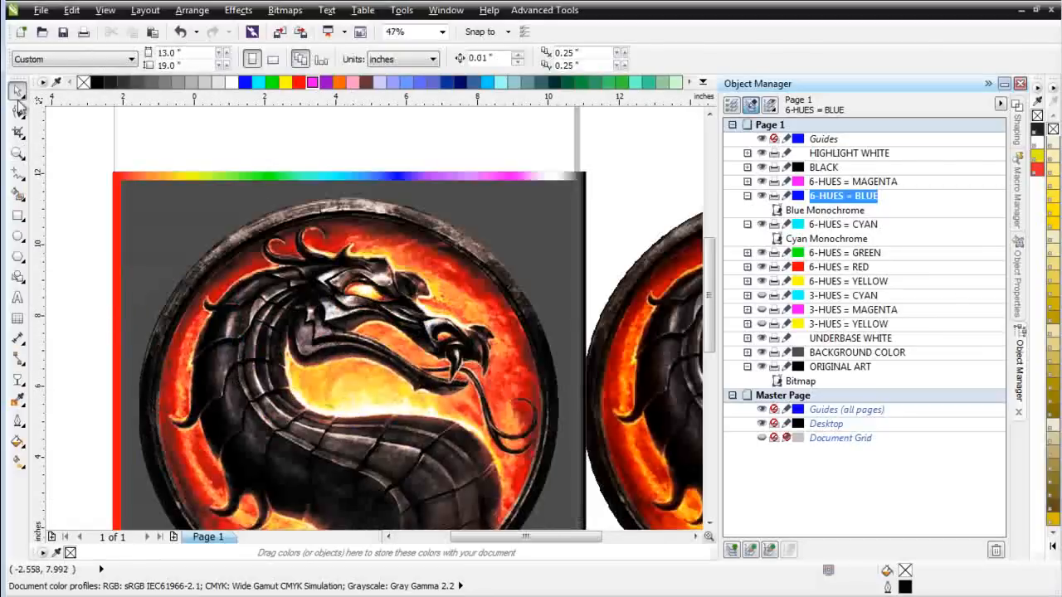
click(761, 182)
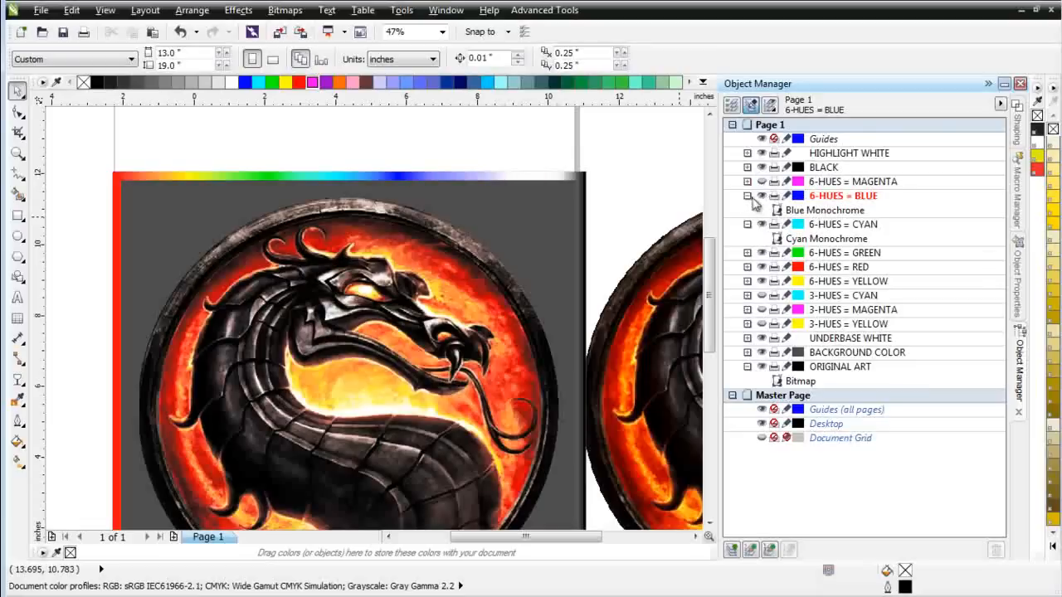
click(761, 196)
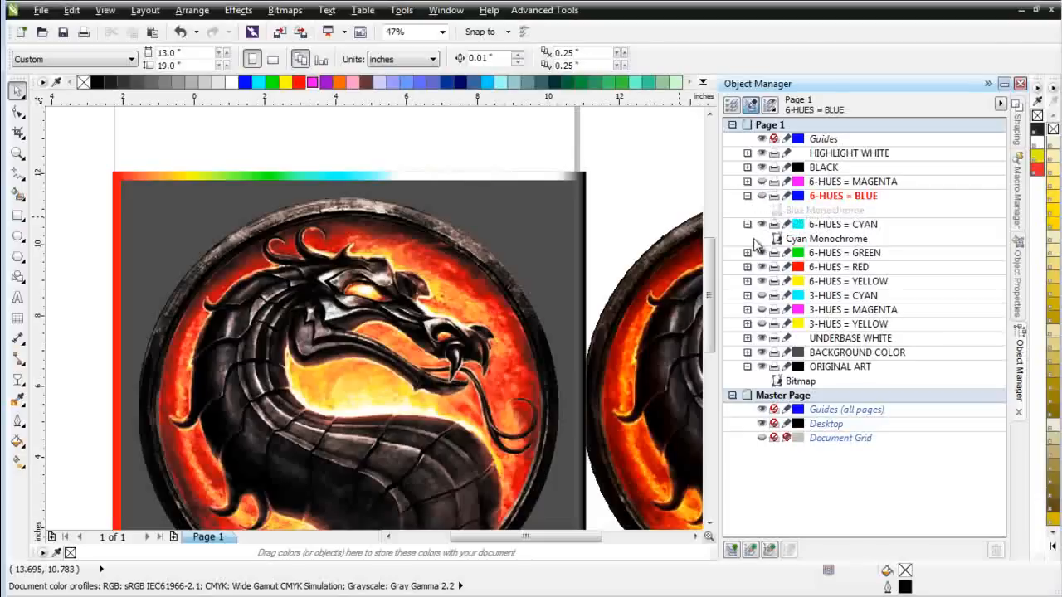
click(761, 224)
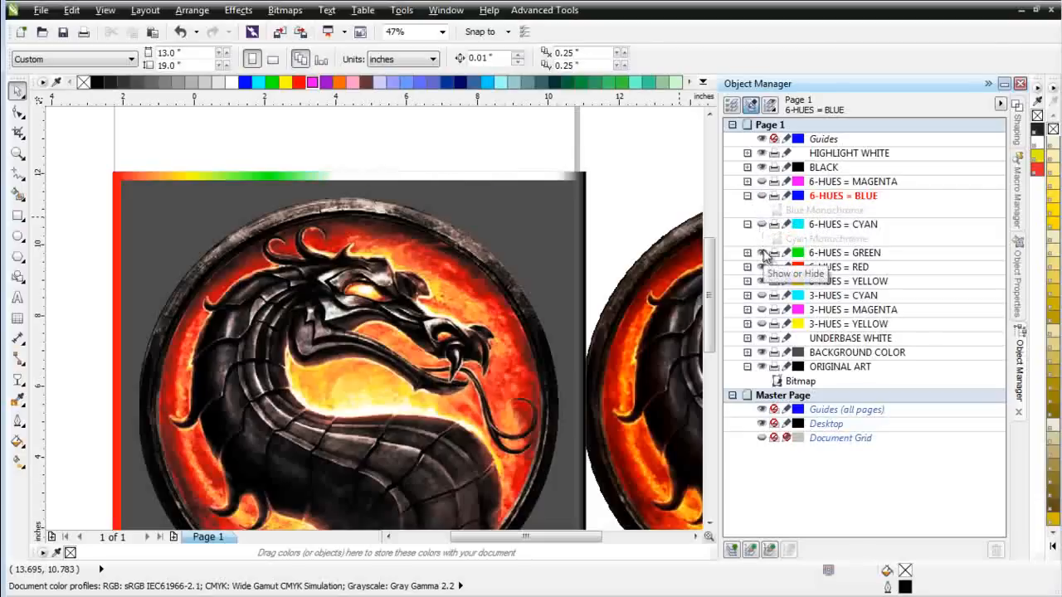
click(762, 252)
Switch the 6-HUES = RED and 6-HUES = YELLOW layers off and on in turn to compare what each contributes to the emblem.
click(763, 266)
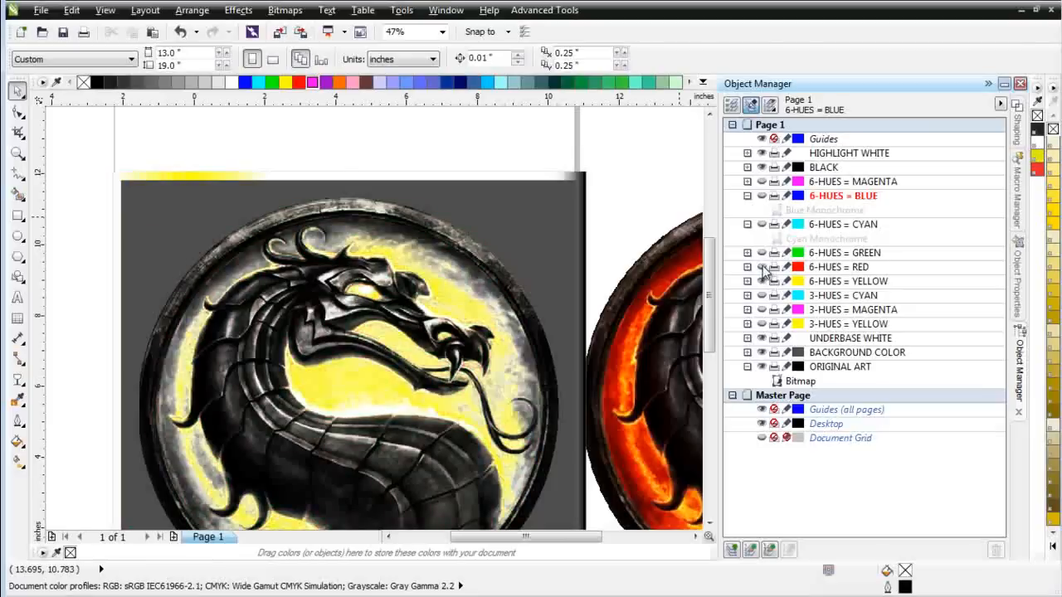
click(762, 267)
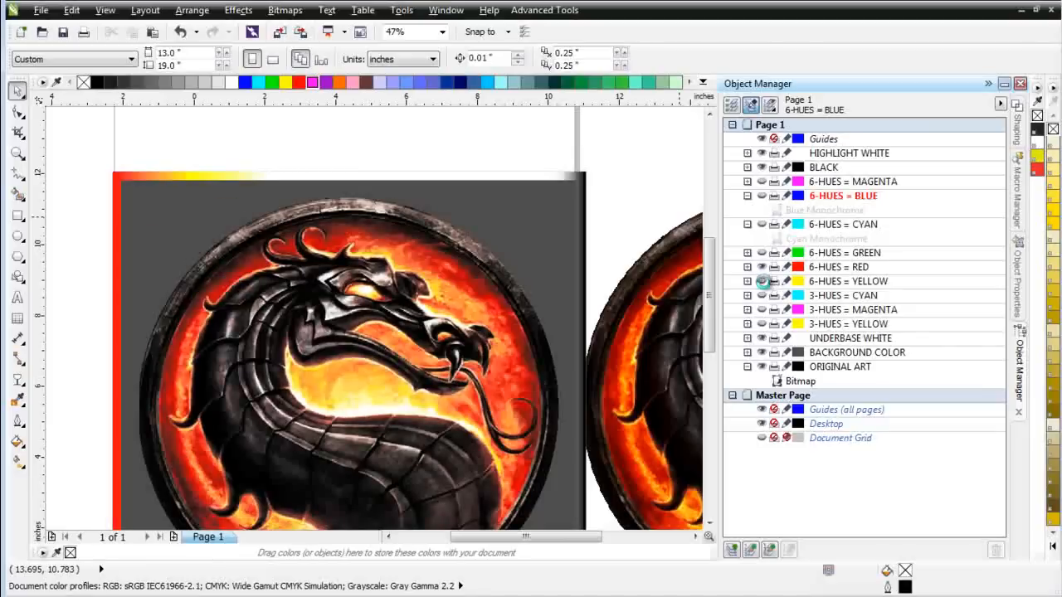
click(762, 281)
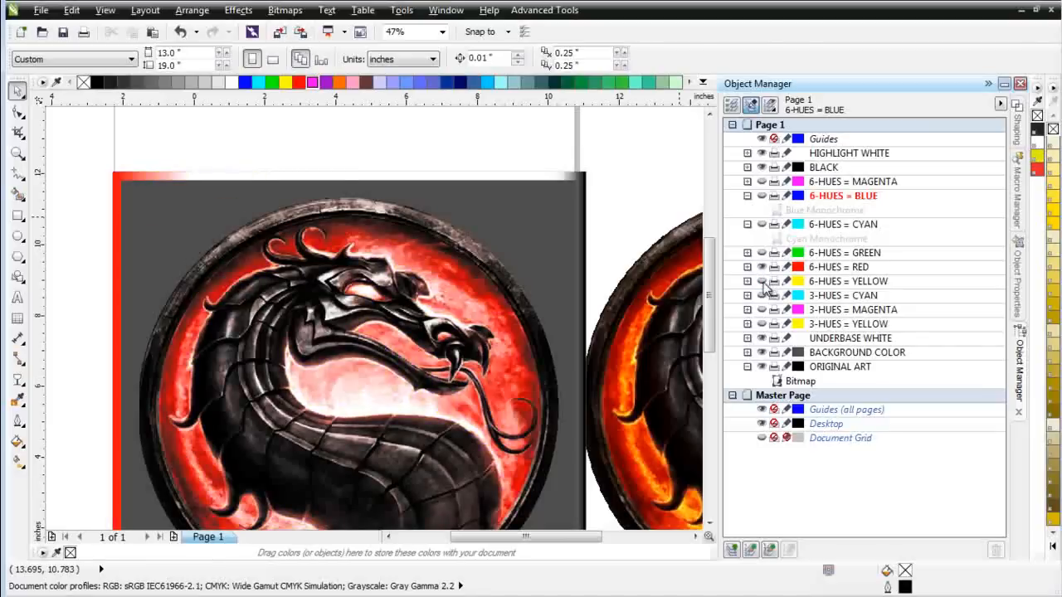
click(763, 281)
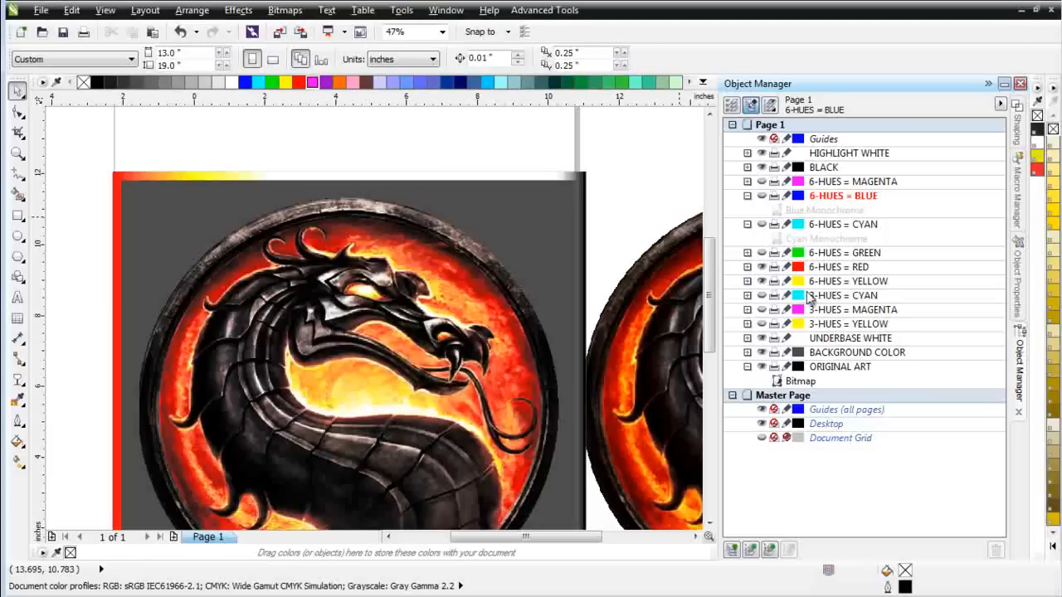
Copy the visible separation bitmaps and background curve of the emblem into a new Letter-size RGB document.
click(547, 293)
scroll(180, 351, down, 2)
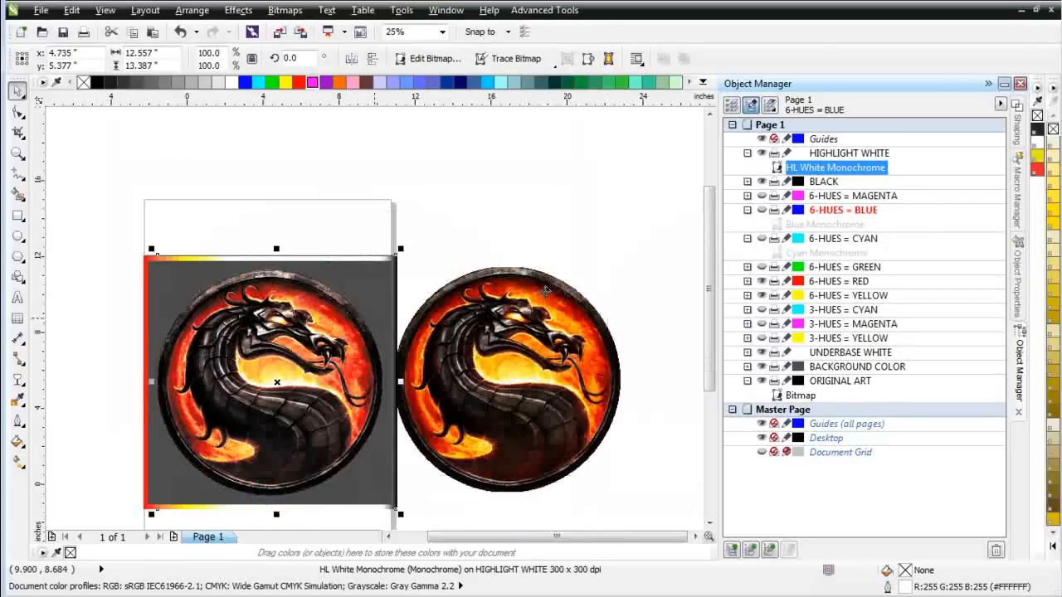
drag(95, 212, 426, 490)
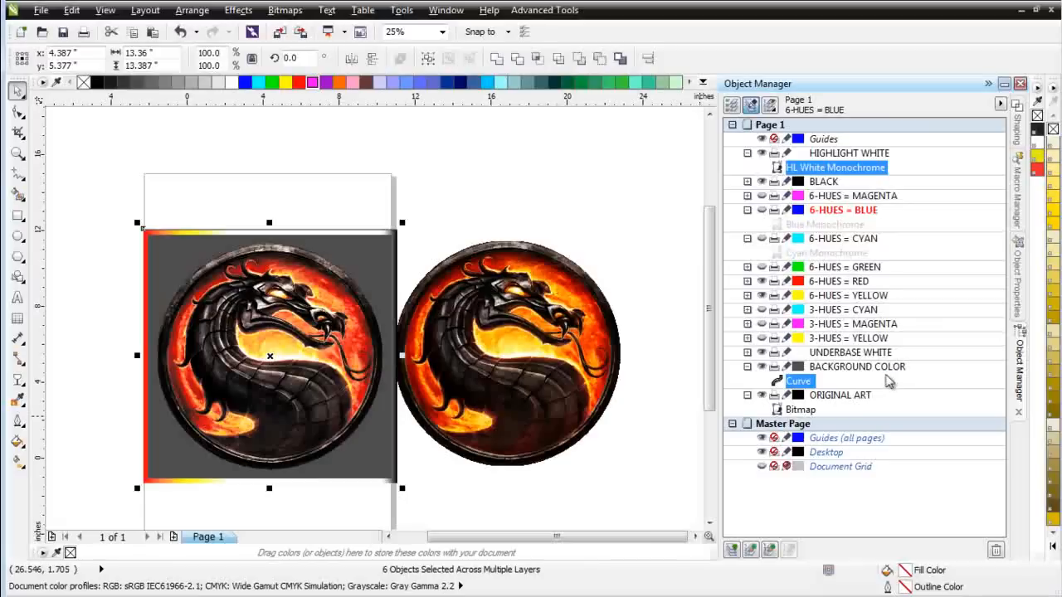
click(22, 32)
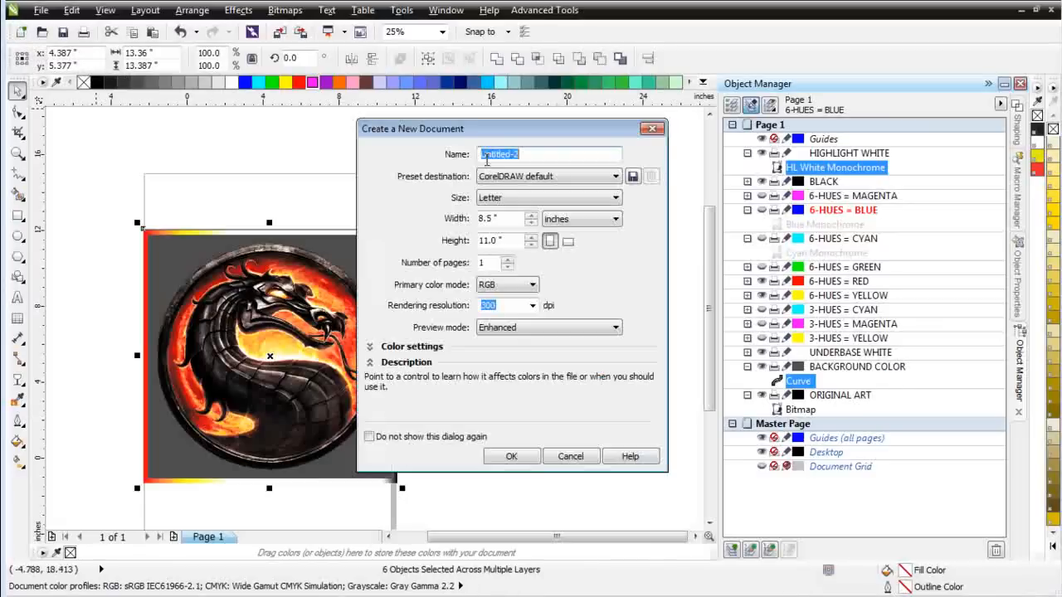
click(523, 456)
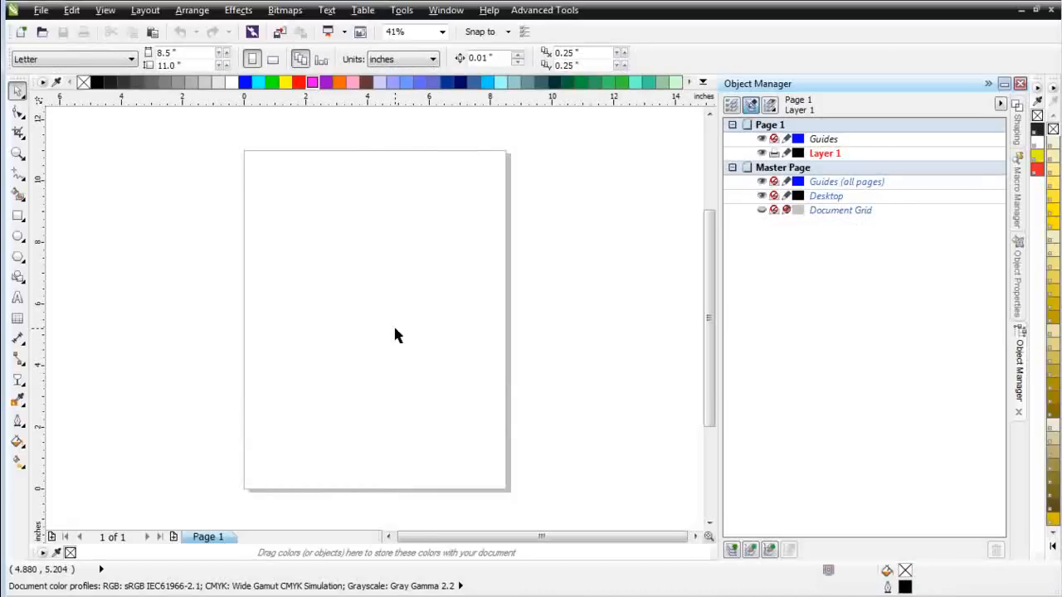
key(ctrl+v)
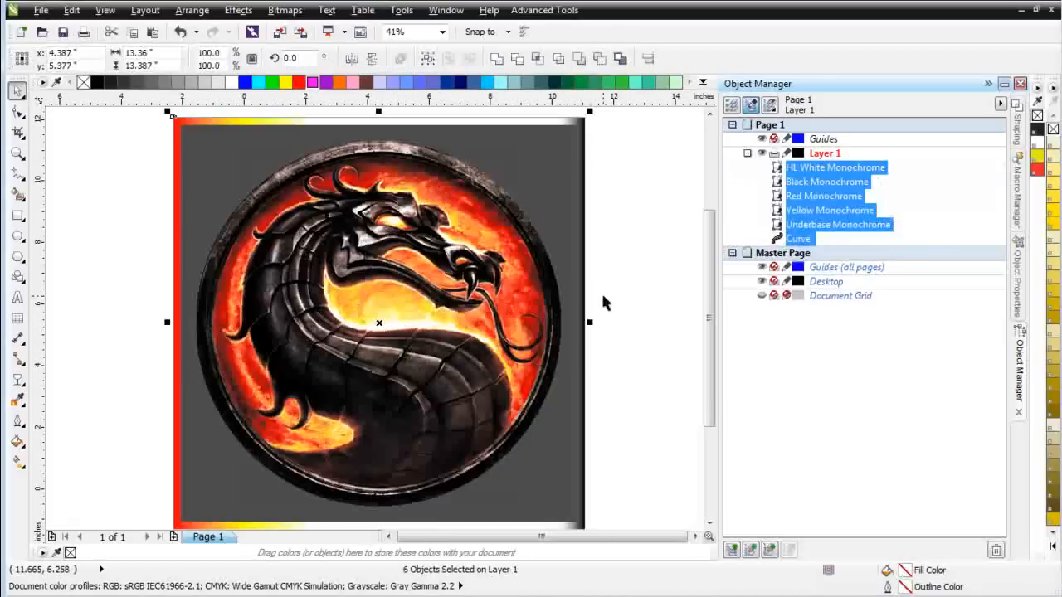
Set the new document's page size to 13 by 19 inches.
click(100, 206)
click(166, 52)
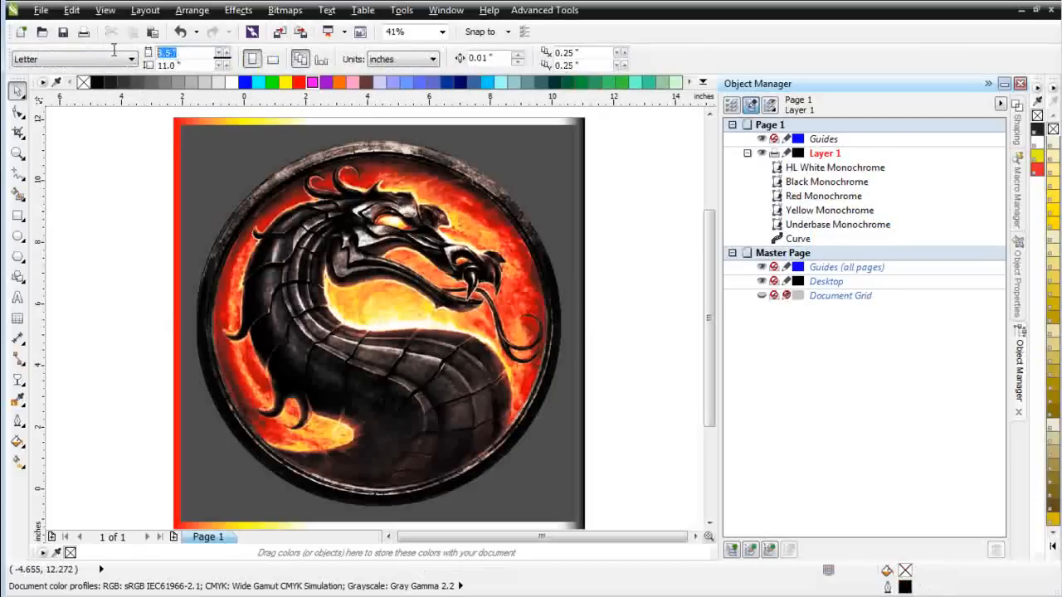
text(13.0)
key(Tab)
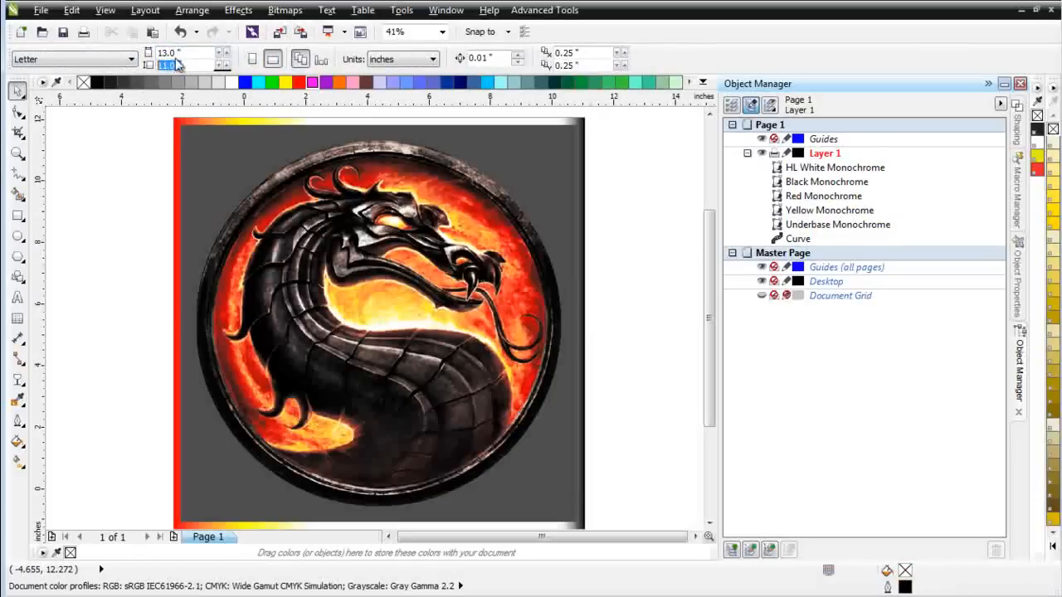
text(19)
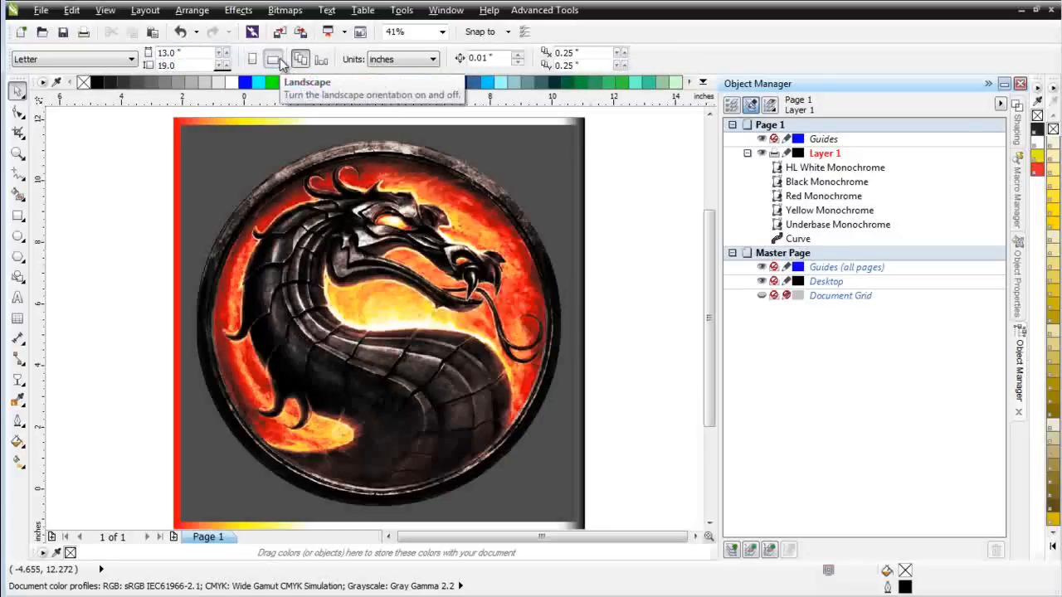
key(Return)
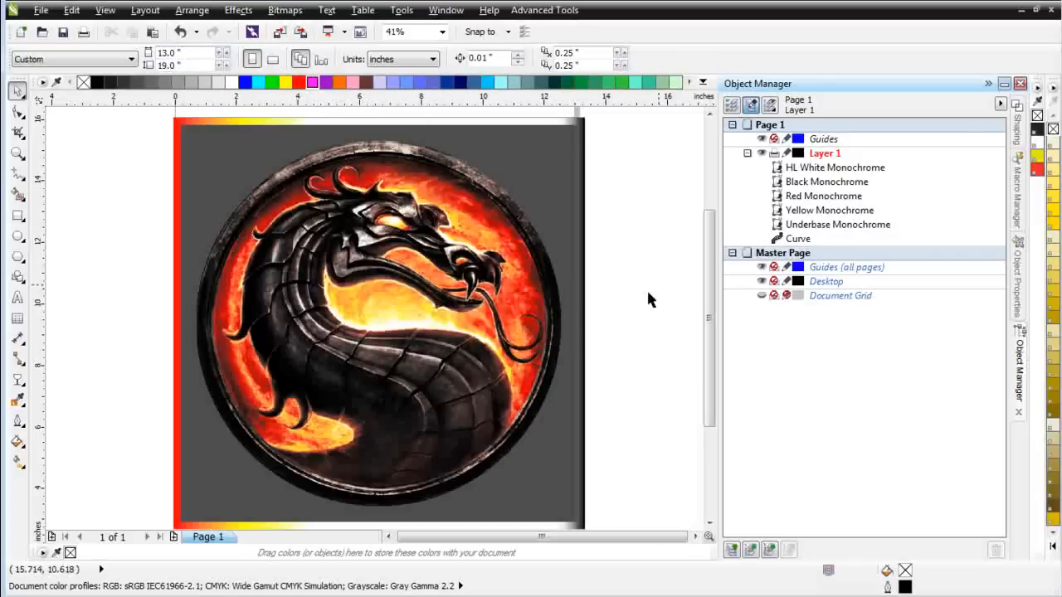
Delete the gray background curve from Layer 1 and select the Underbase Monochrome bitmap in the layer's object list.
scroll(206, 306, up, 1)
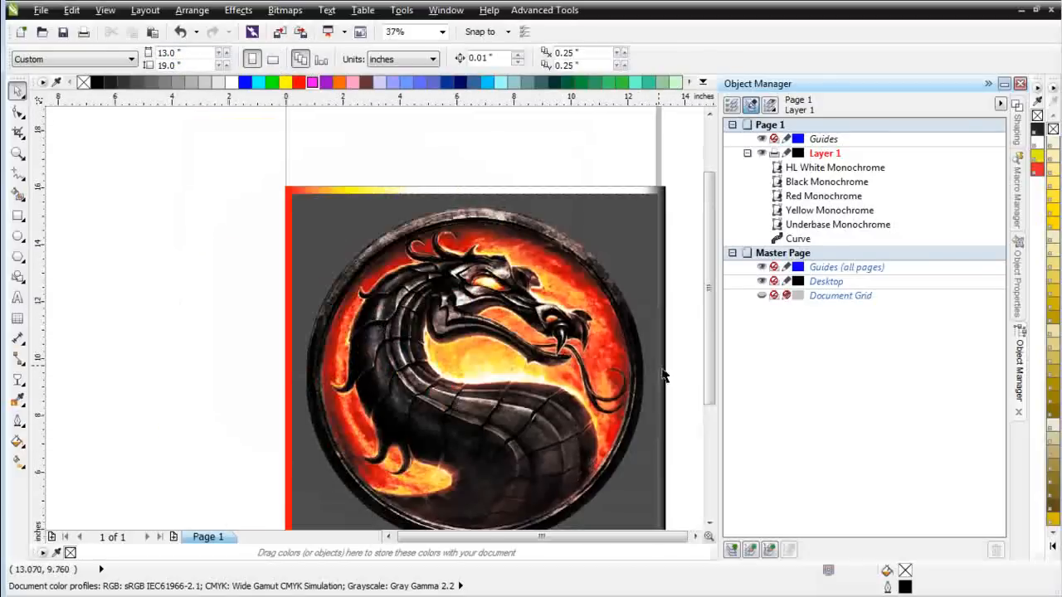
click(796, 239)
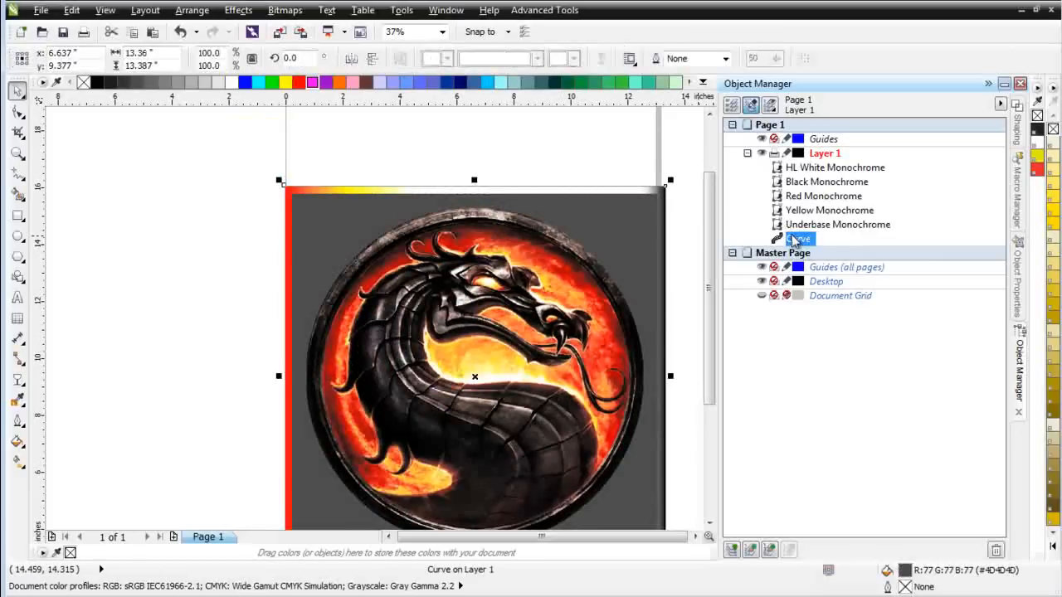
key(Delete)
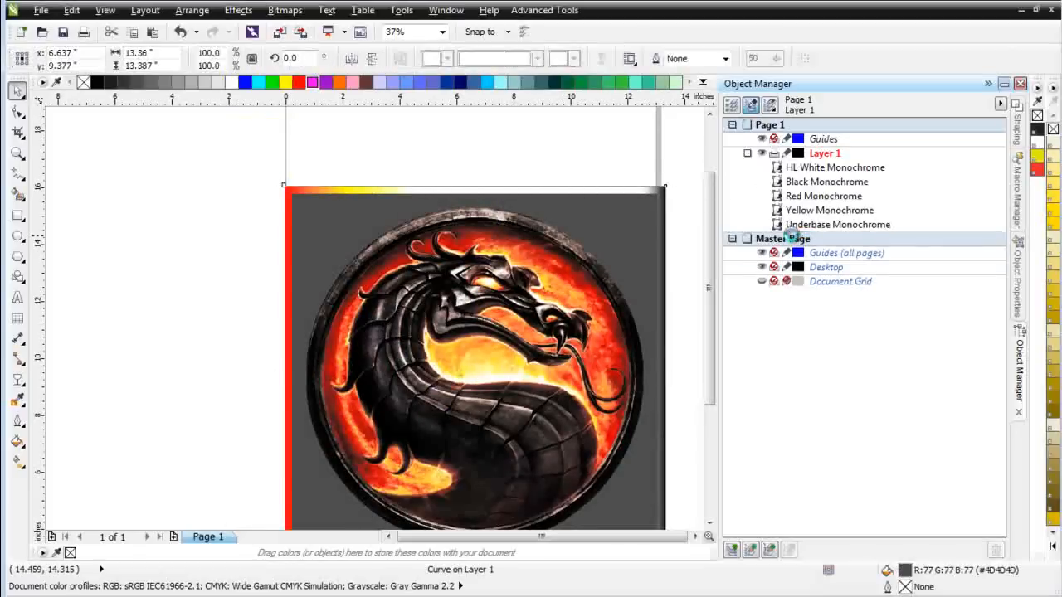
click(800, 227)
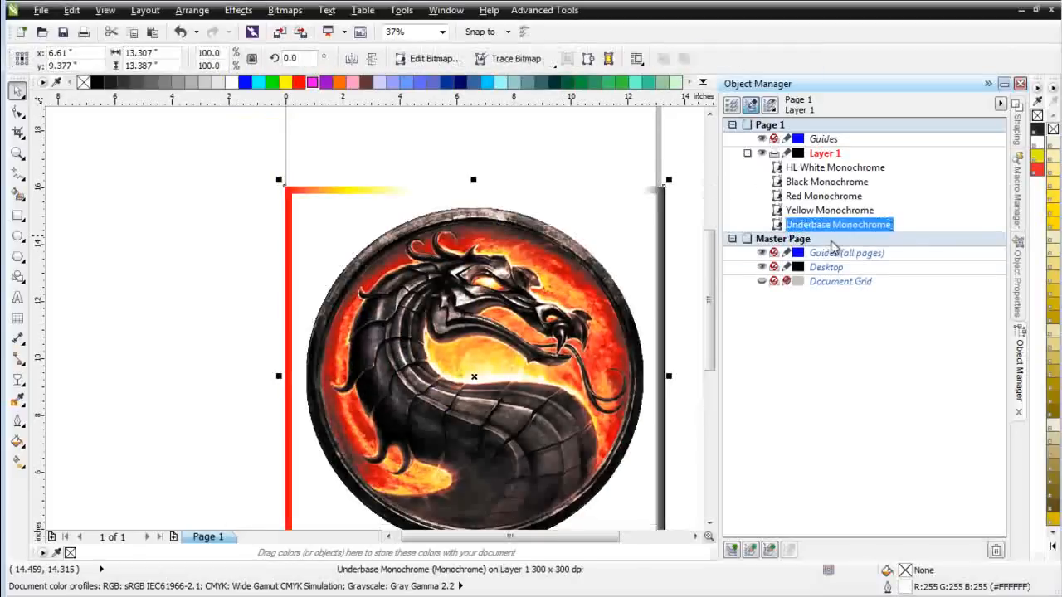
click(747, 155)
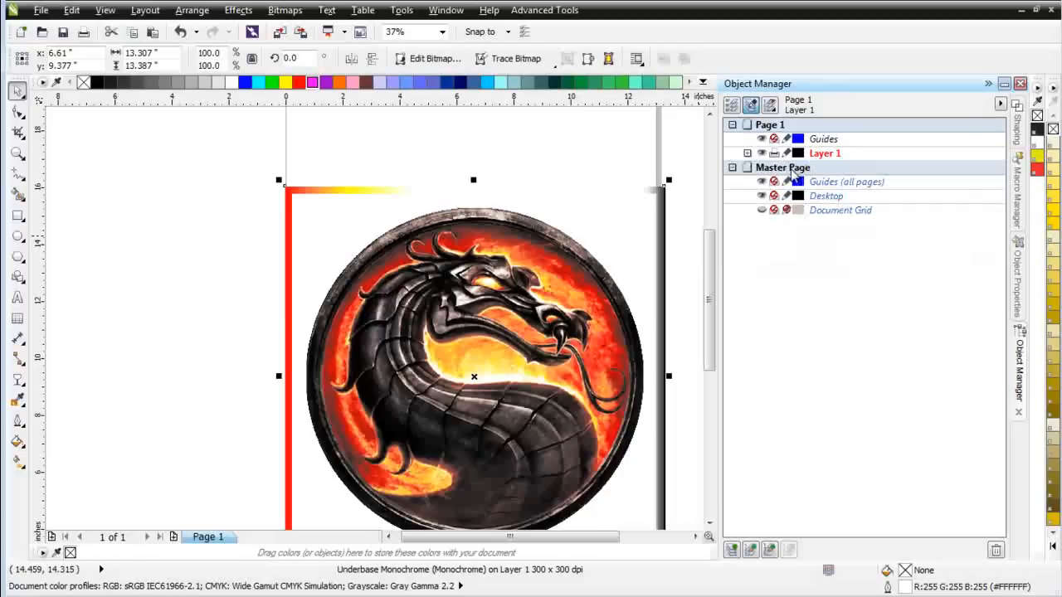
click(747, 154)
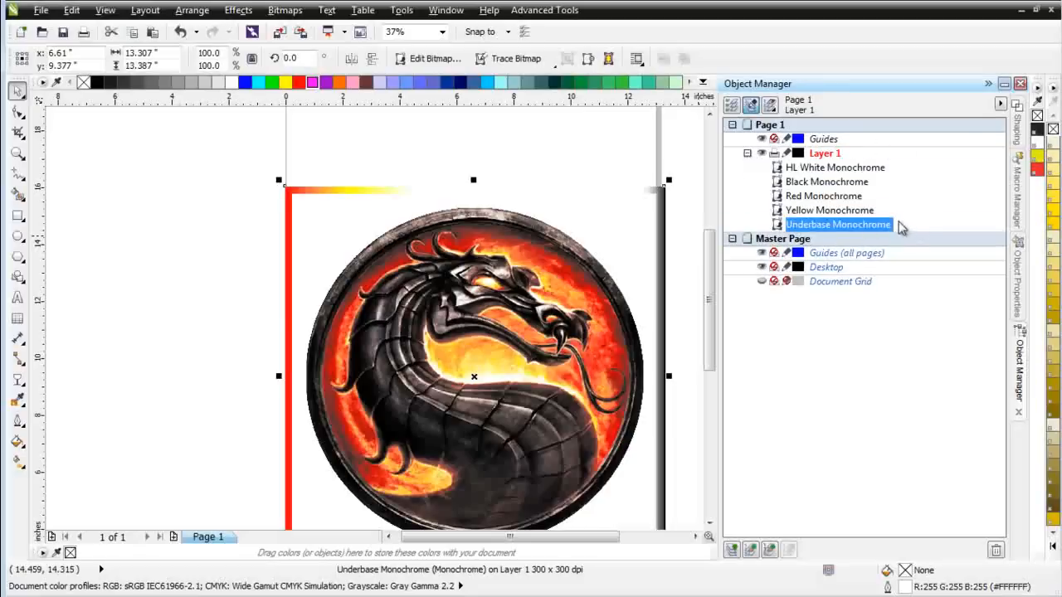
Delete the Underbase Monochrome bitmap and group the HL White, Black, Red and Yellow Monochrome bitmaps.
key(Delete)
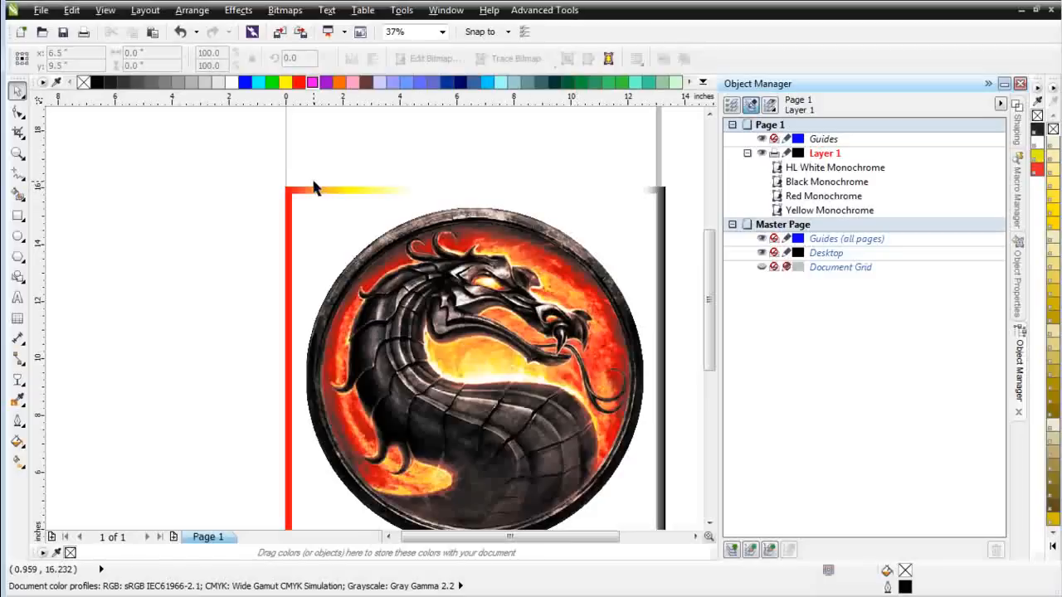
scroll(535, 222, down, 1)
drag(206, 252, 527, 509)
click(428, 59)
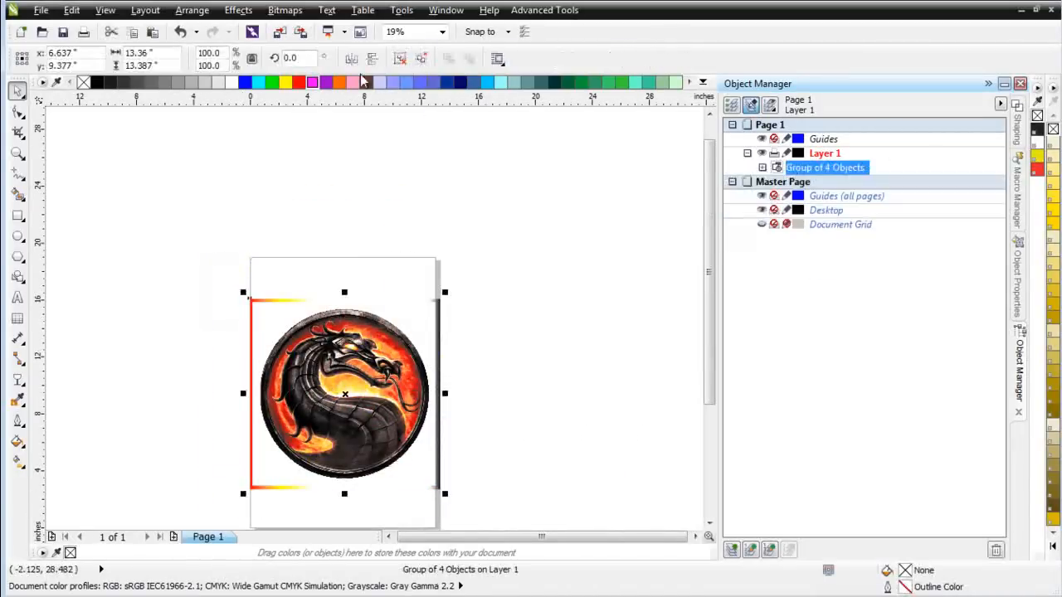
Draw a crop marquee about 12.06 by 12.39 inches around the round emblem, excluding the colored border strips.
click(18, 131)
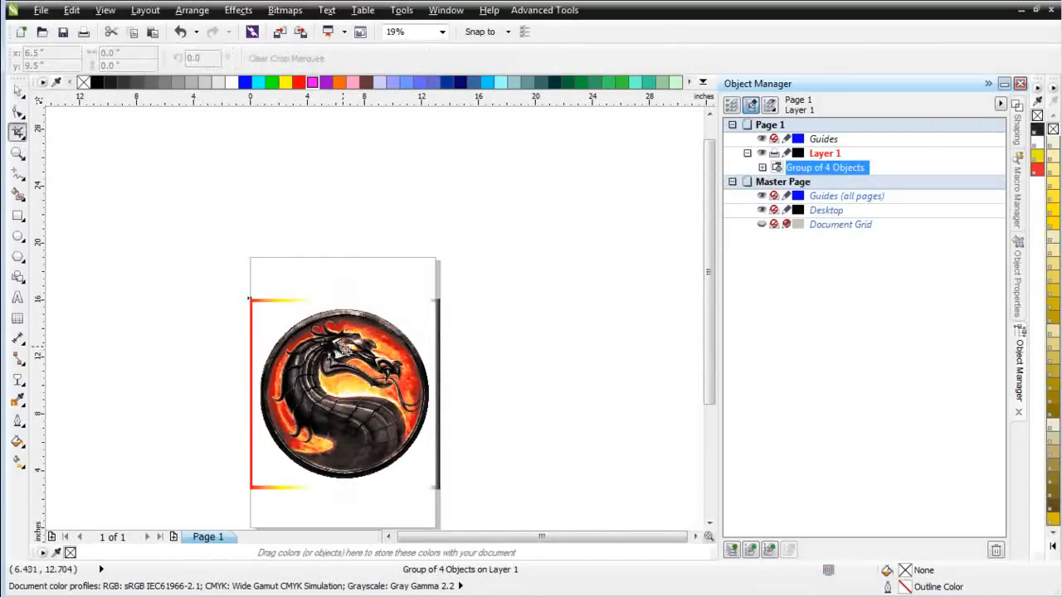
scroll(345, 350, up, 1)
drag(208, 236, 549, 493)
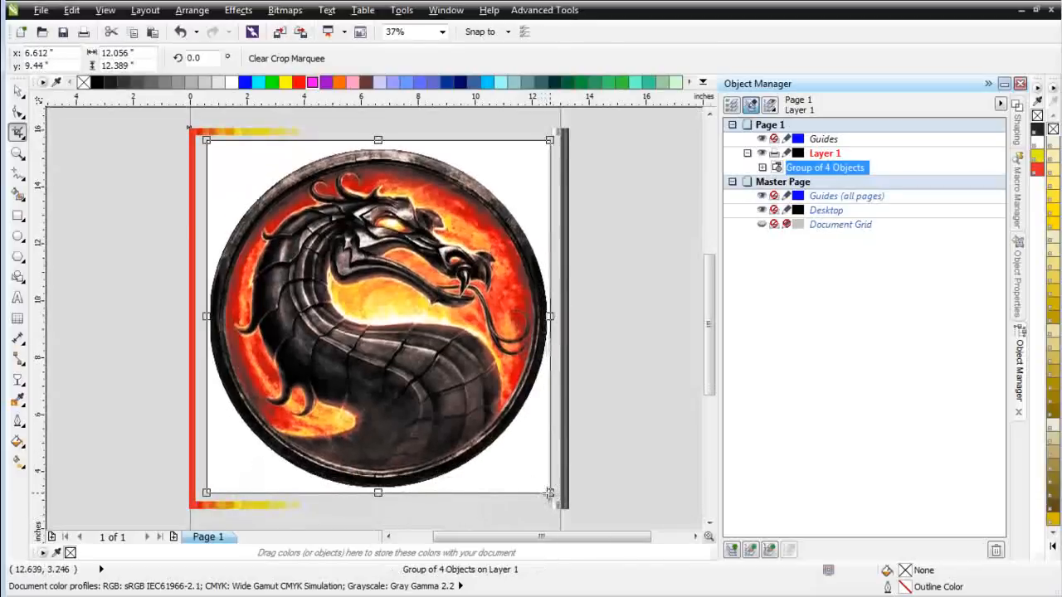
Tighten the crop marquee's top and bottom edges to the emblem's rim, making it about 11.96 inches high.
scroll(392, 157, up, 2)
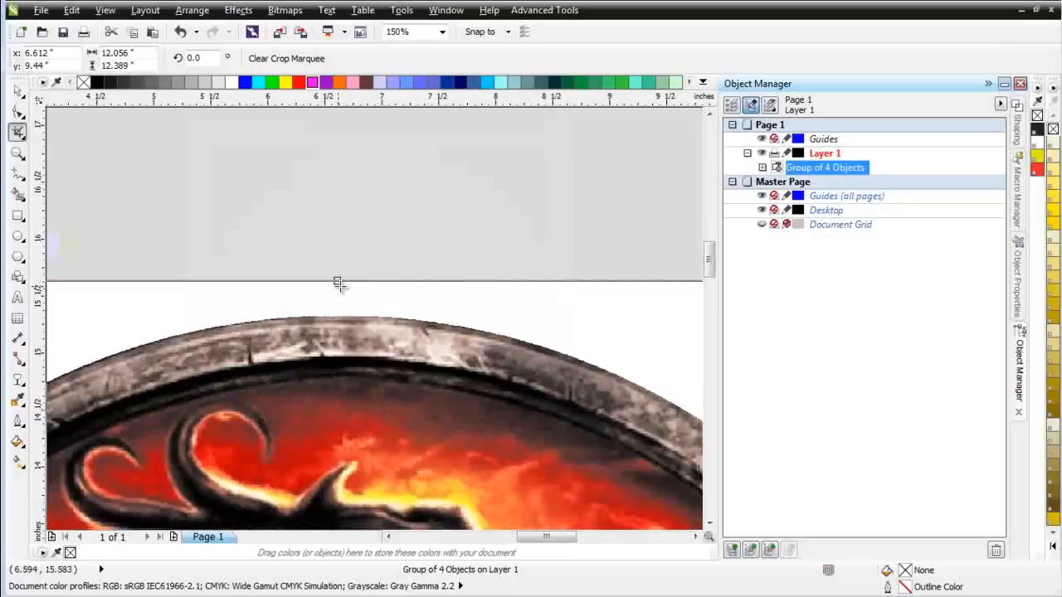
drag(338, 281, 338, 312)
scroll(365, 345, down, 3)
scroll(363, 482, up, 3)
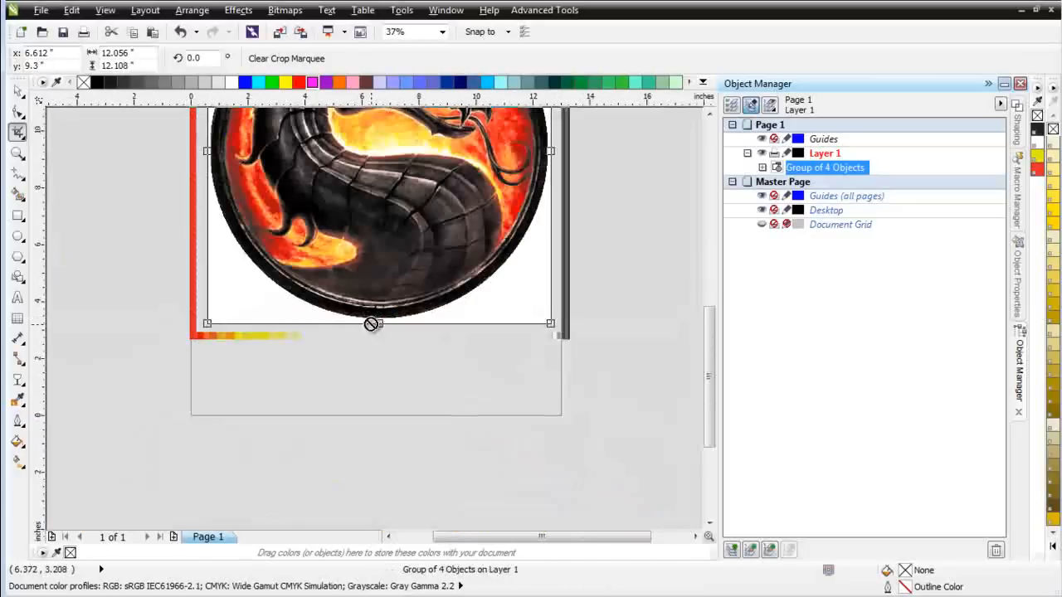
scroll(392, 319, up, 2)
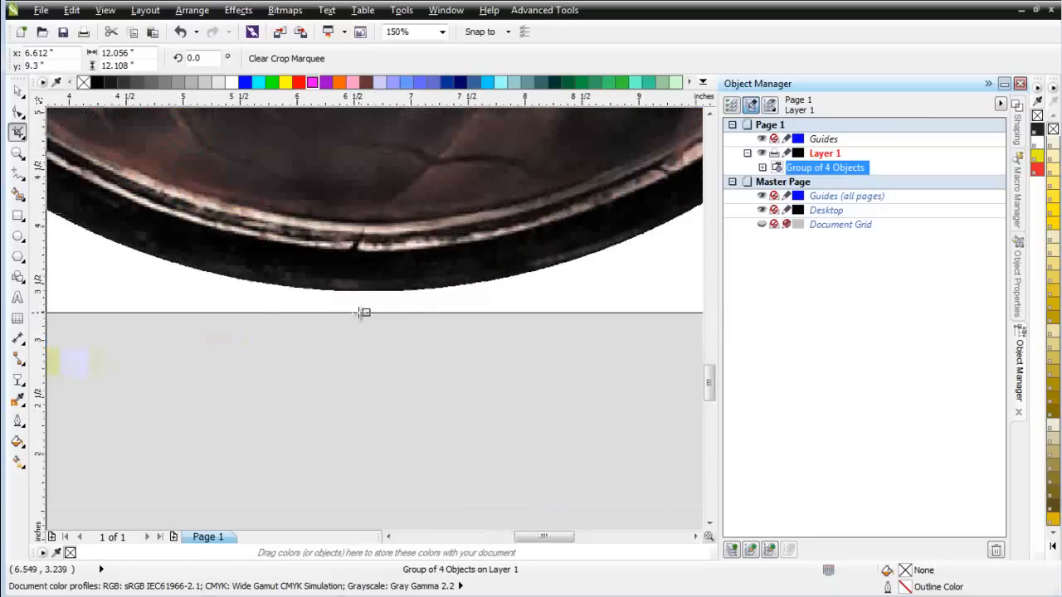
drag(367, 310, 370, 294)
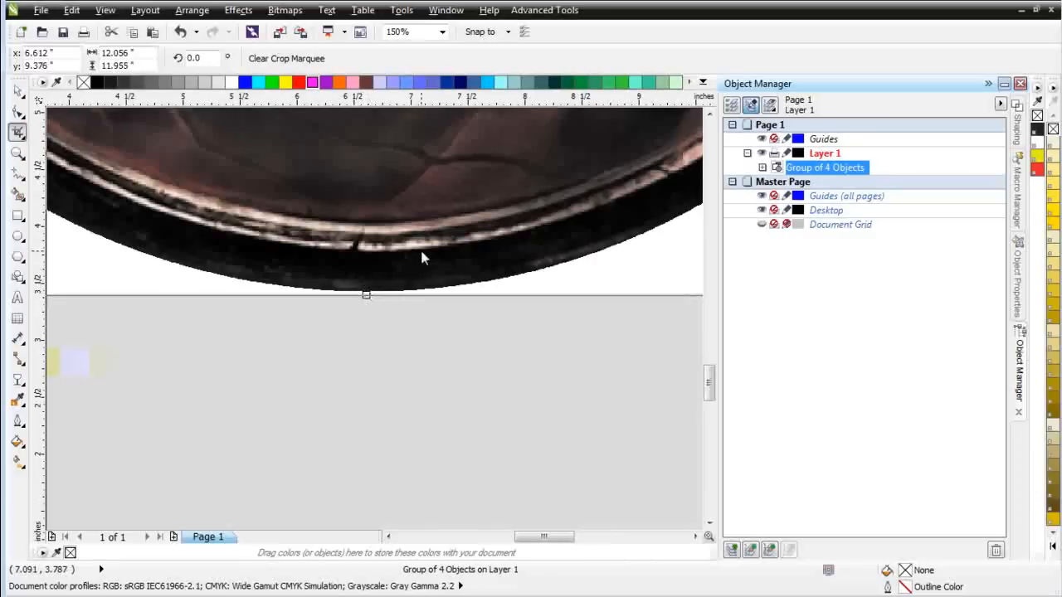
Tighten the crop marquee's right and left edges to the emblem's rim, making it about 11.93 inches wide.
scroll(370, 316, down, 4)
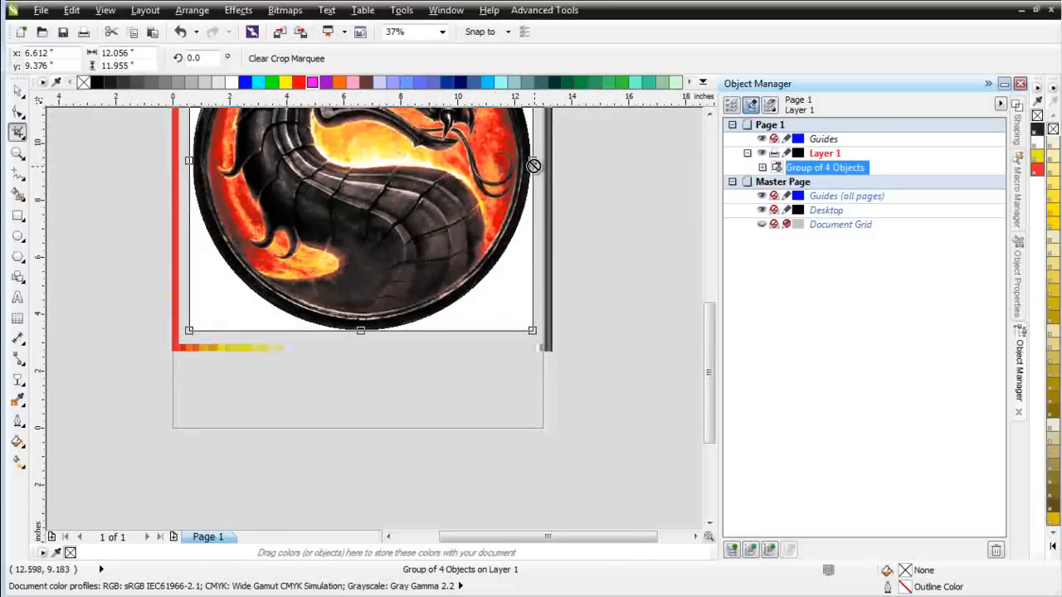
scroll(343, 358, up, 4)
scroll(429, 245, up, 2)
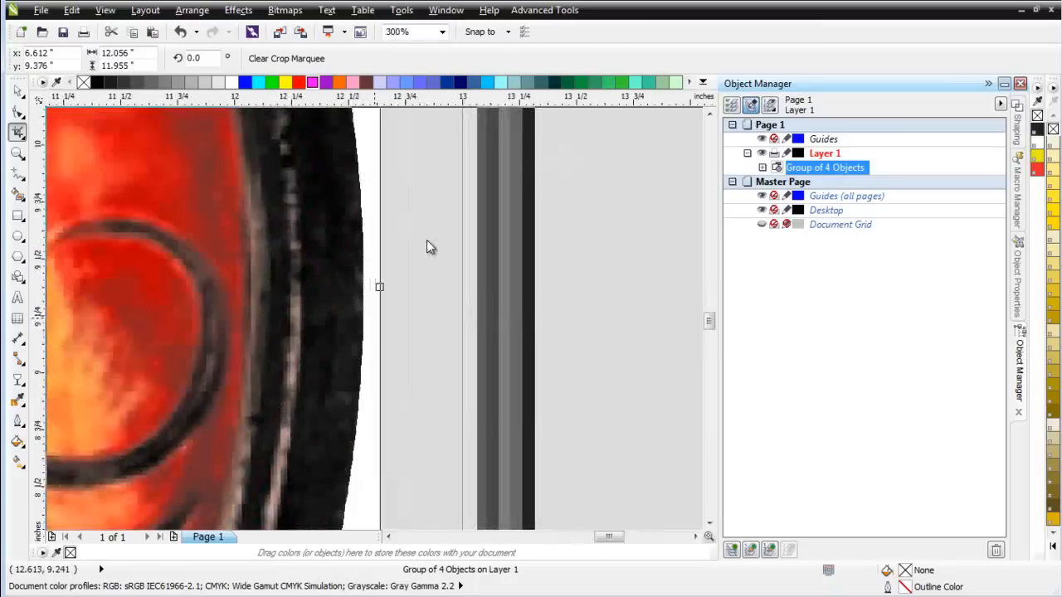
click(378, 285)
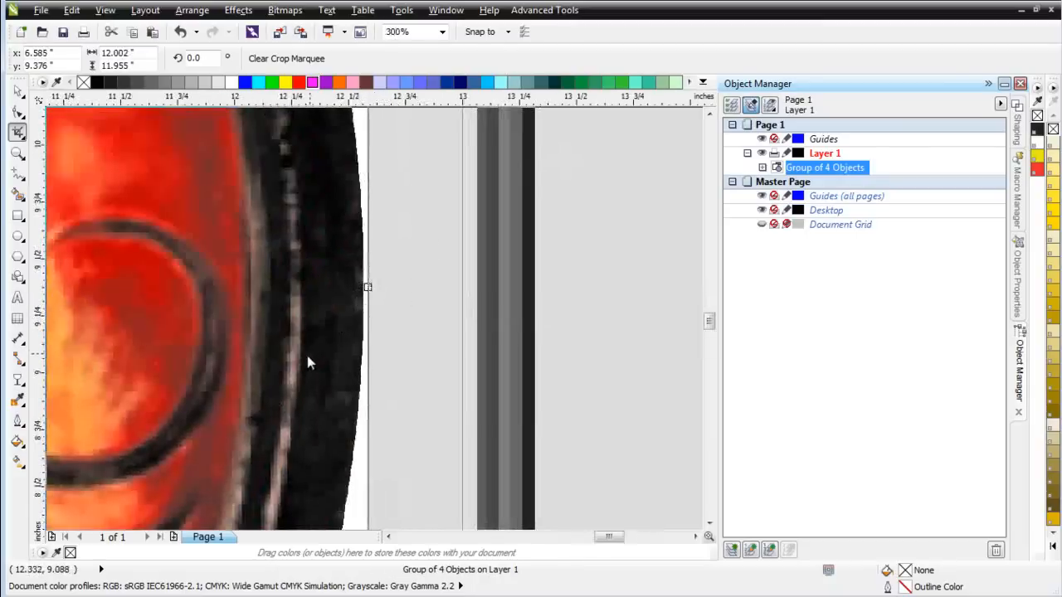
scroll(282, 331, down, 6)
scroll(260, 314, up, 2)
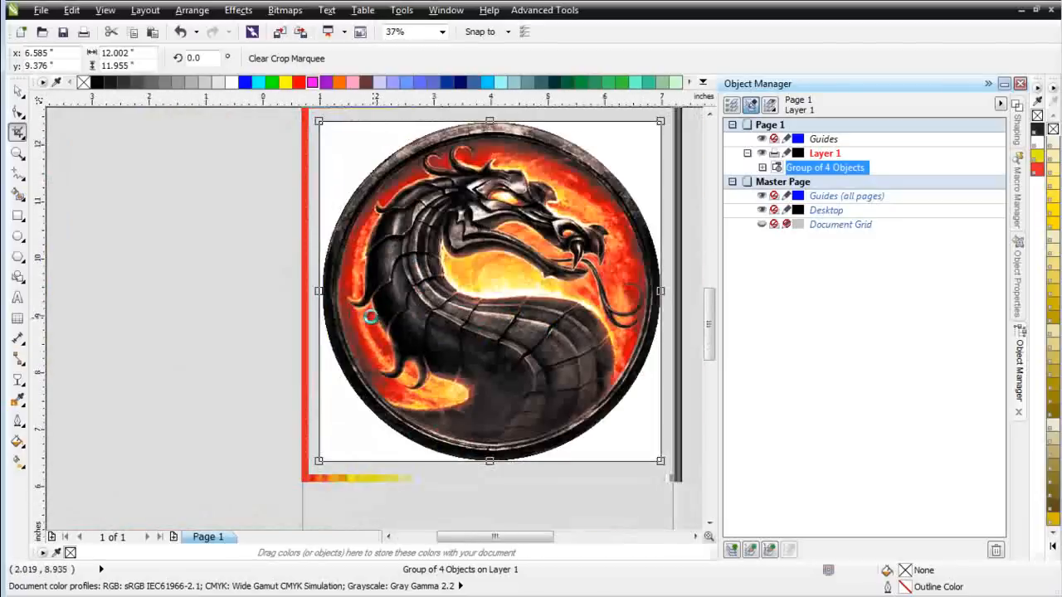
scroll(246, 260, up, 4)
scroll(245, 272, up, 2)
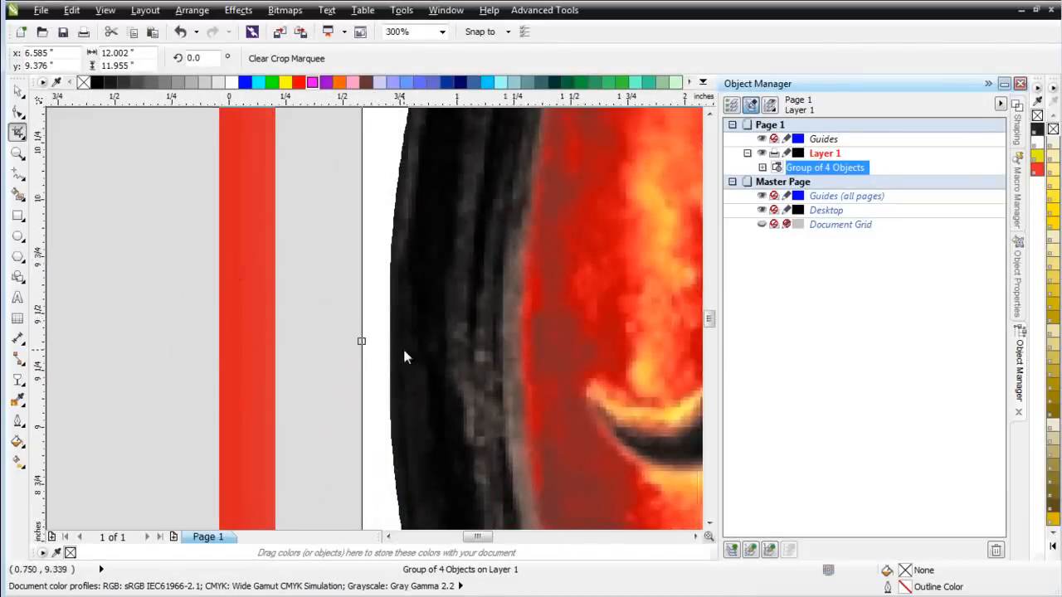
click(361, 341)
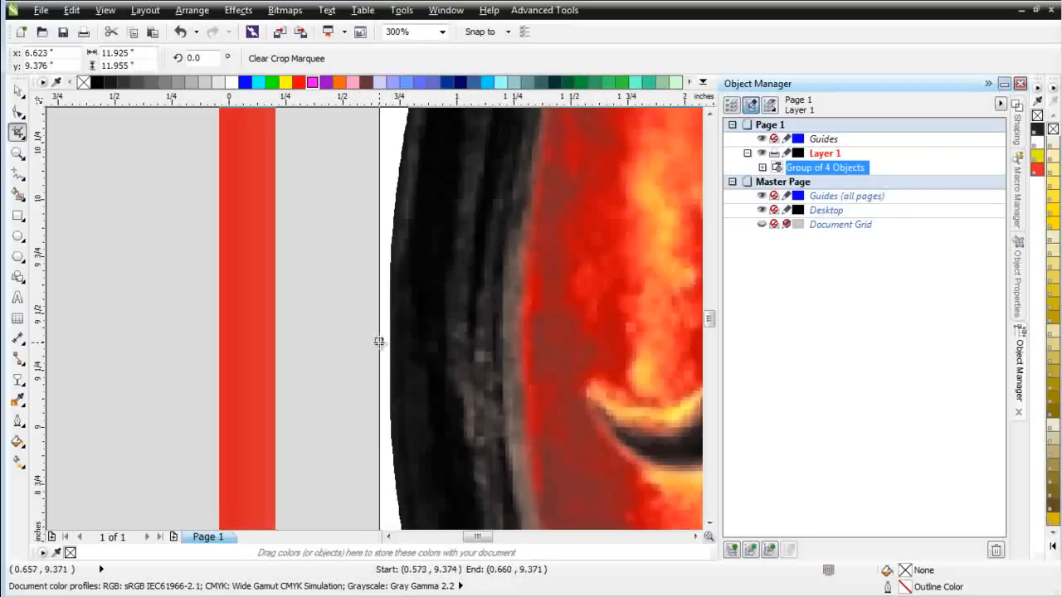
Apply the crop to the grouped emblem and ungroup it into its four monochrome bitmaps.
scroll(375, 320, down, 6)
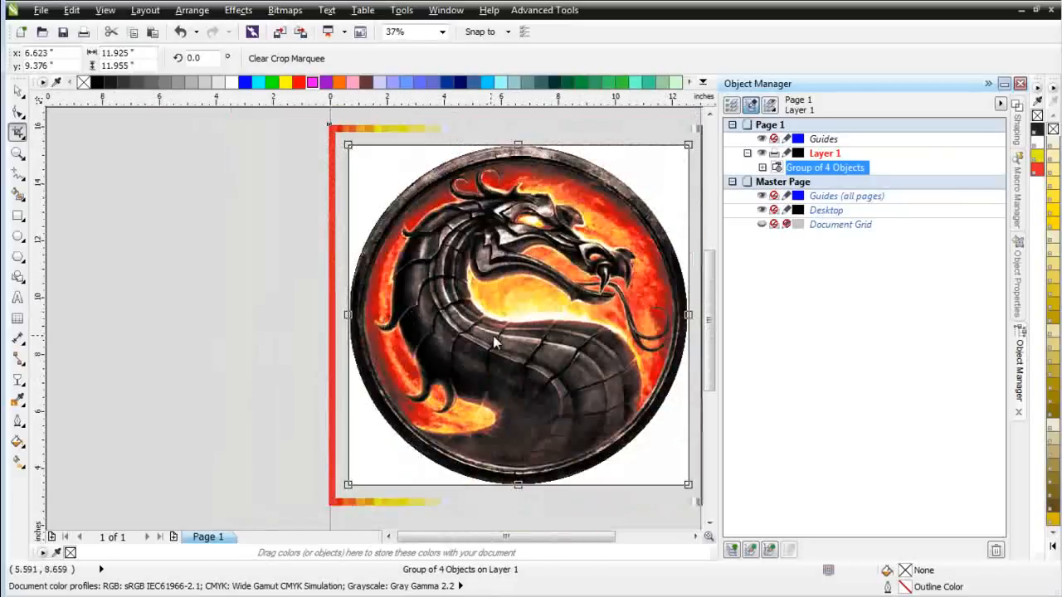
click(530, 270)
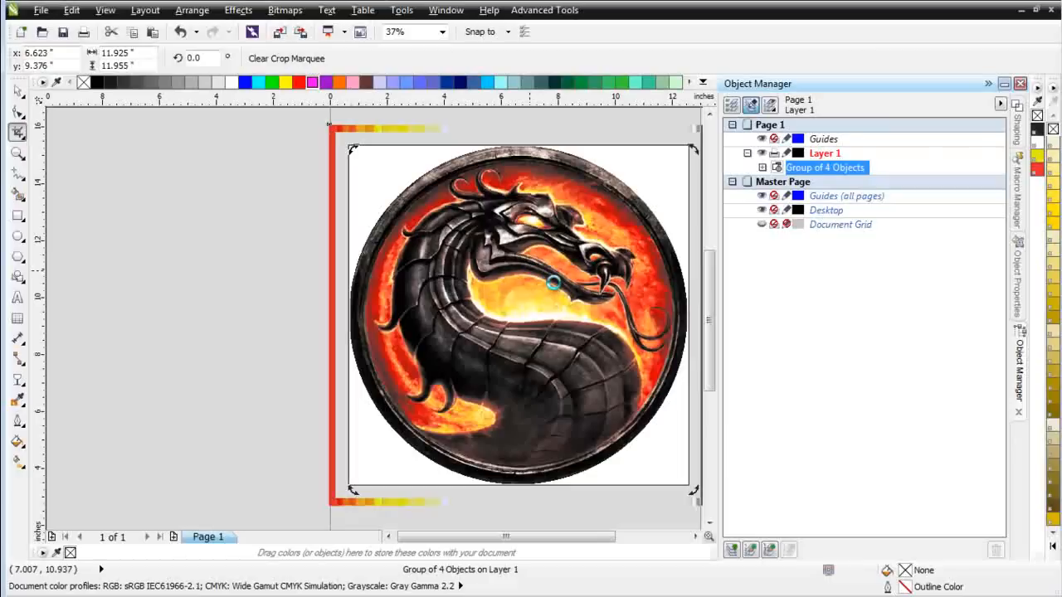
double_click(555, 283)
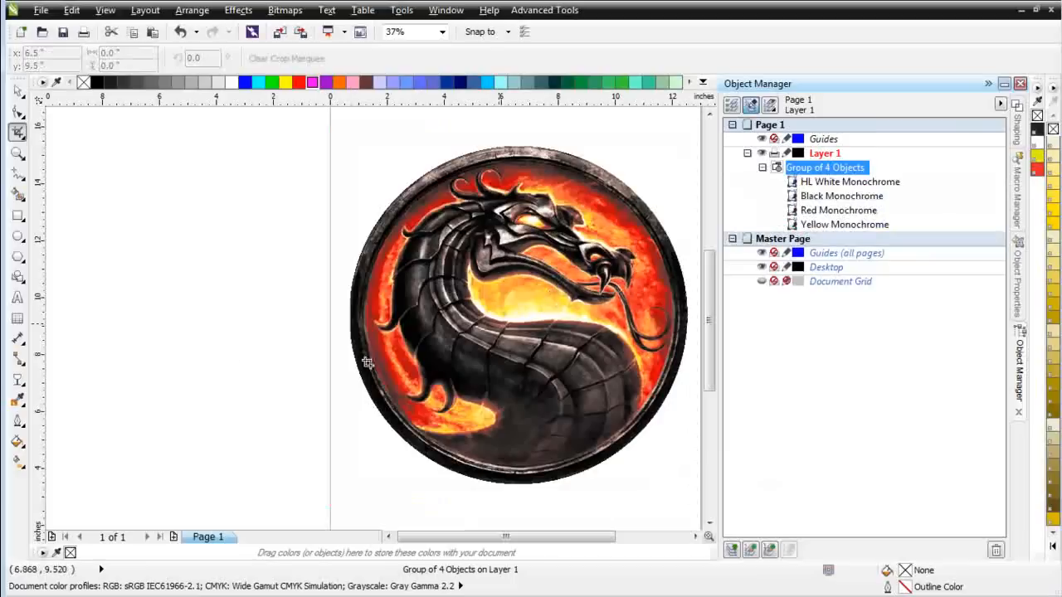
click(17, 89)
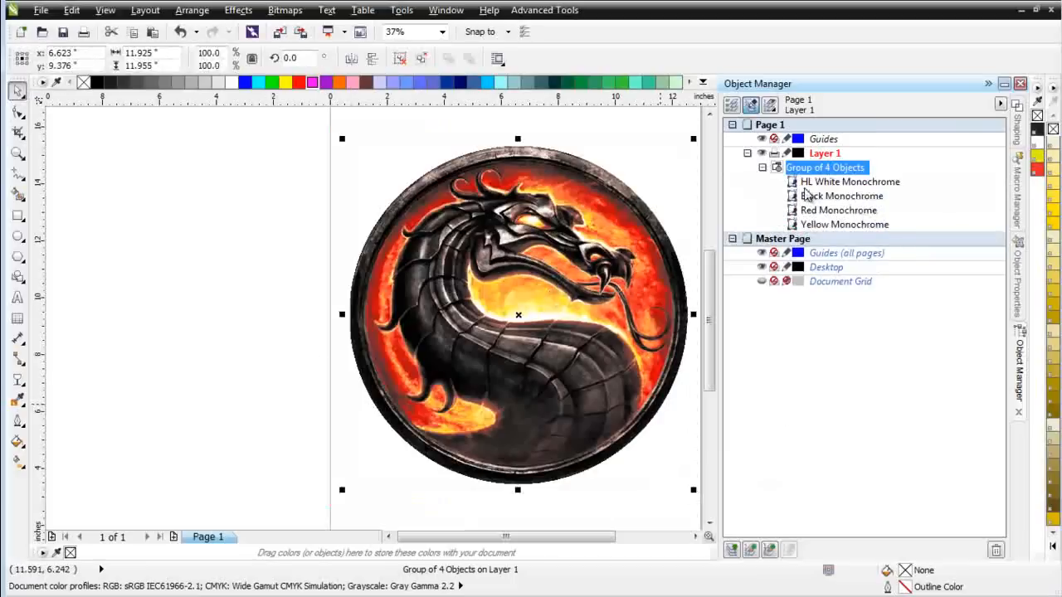
click(421, 60)
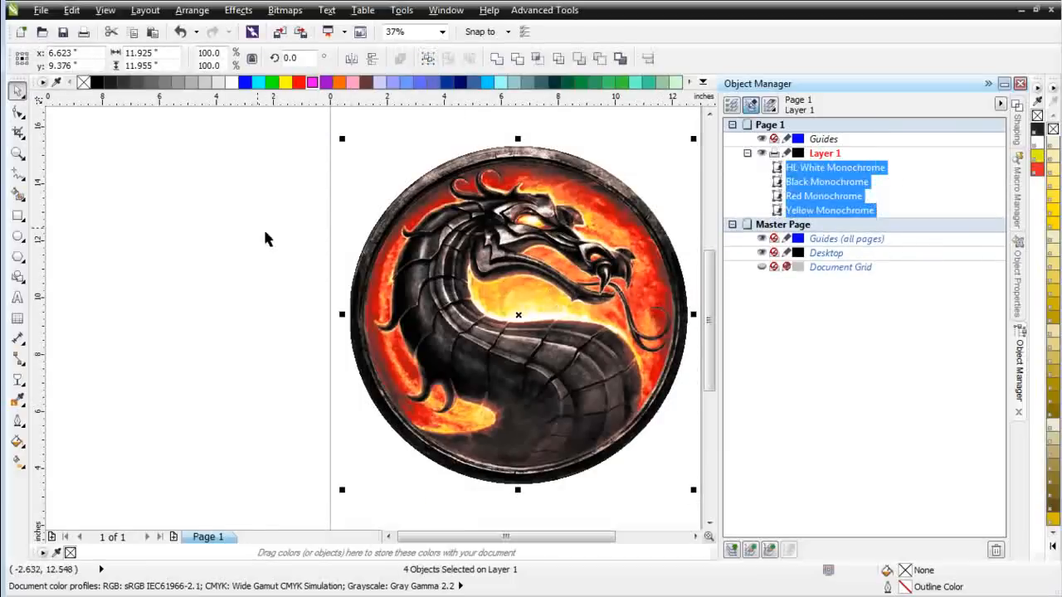
click(247, 240)
Move the HL White Monochrome bitmap off to the left of the emblem and color its pixels green.
click(547, 377)
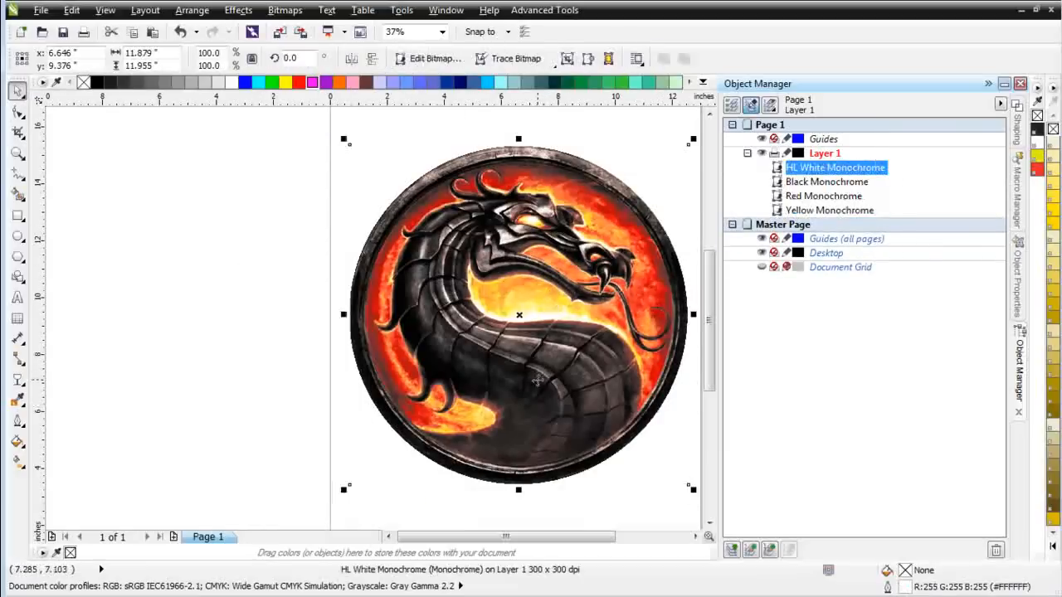
drag(546, 380, 258, 390)
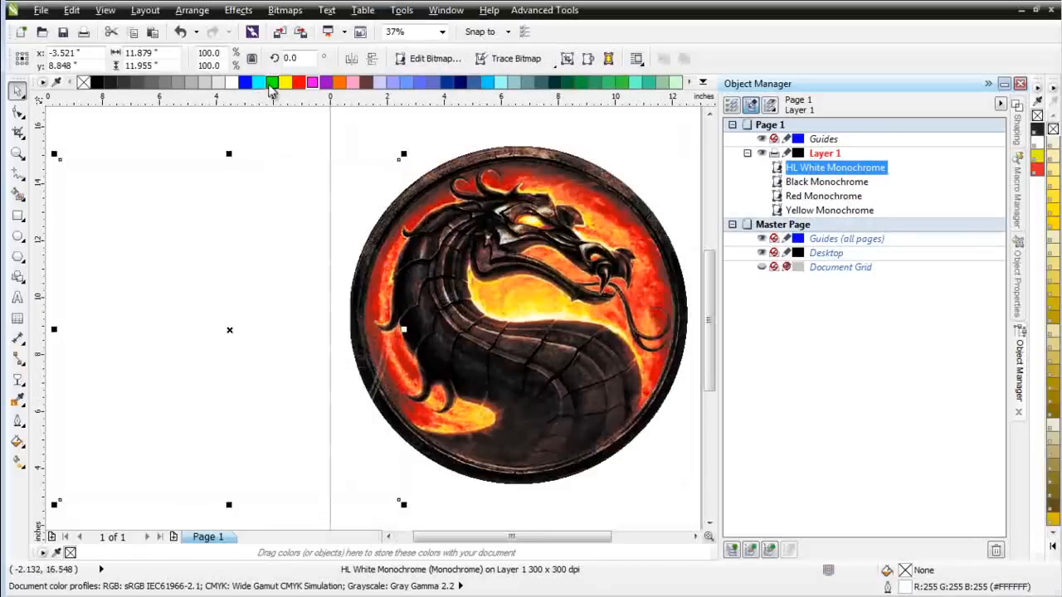
click(272, 82)
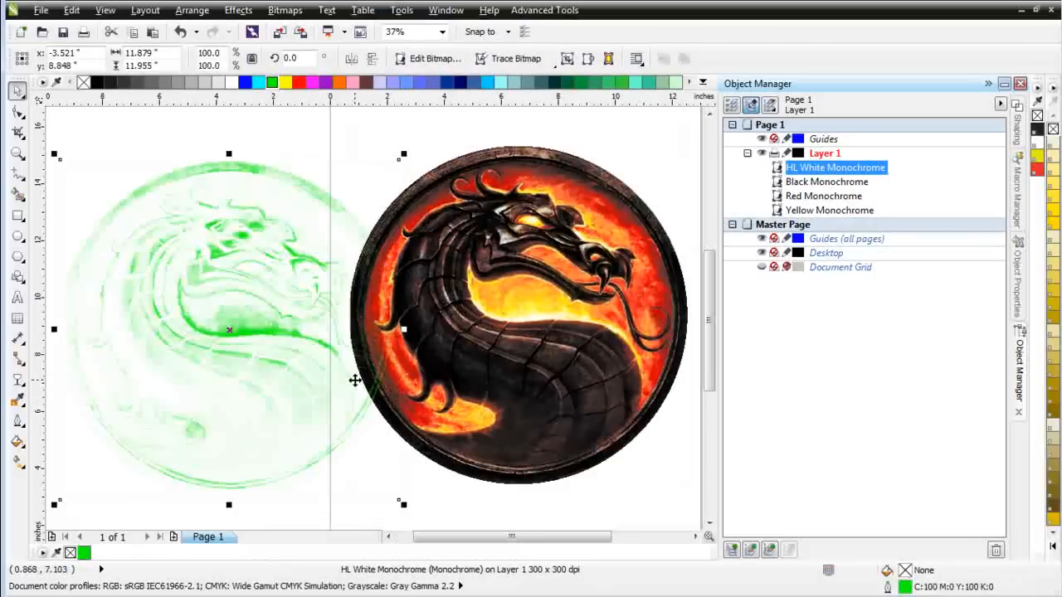
Pull the Black, Red and Yellow Monochrome bitmaps apart so each separation can be seen individually.
click(518, 383)
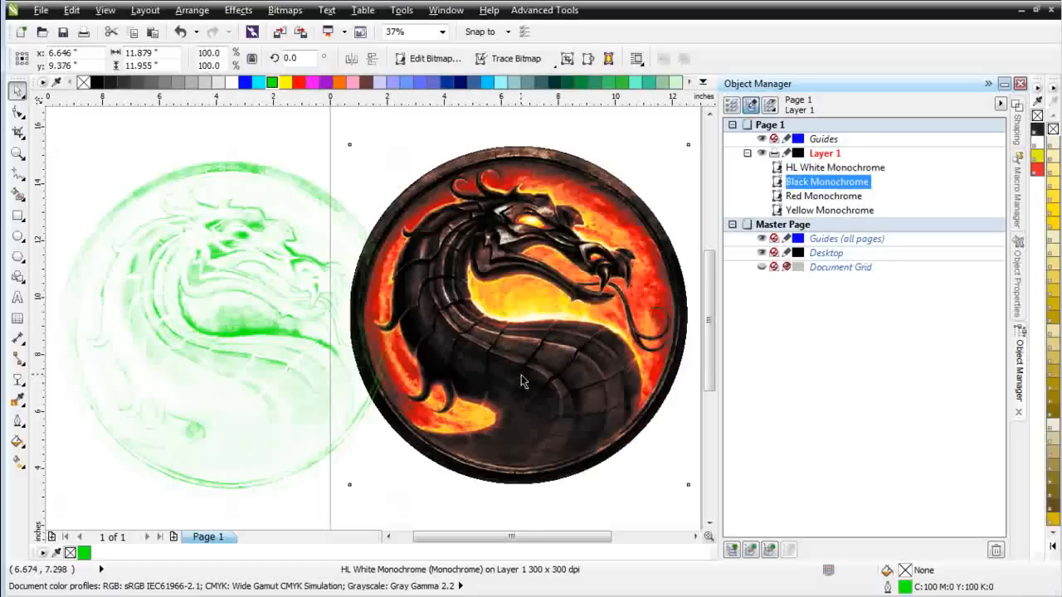
drag(518, 384, 622, 293)
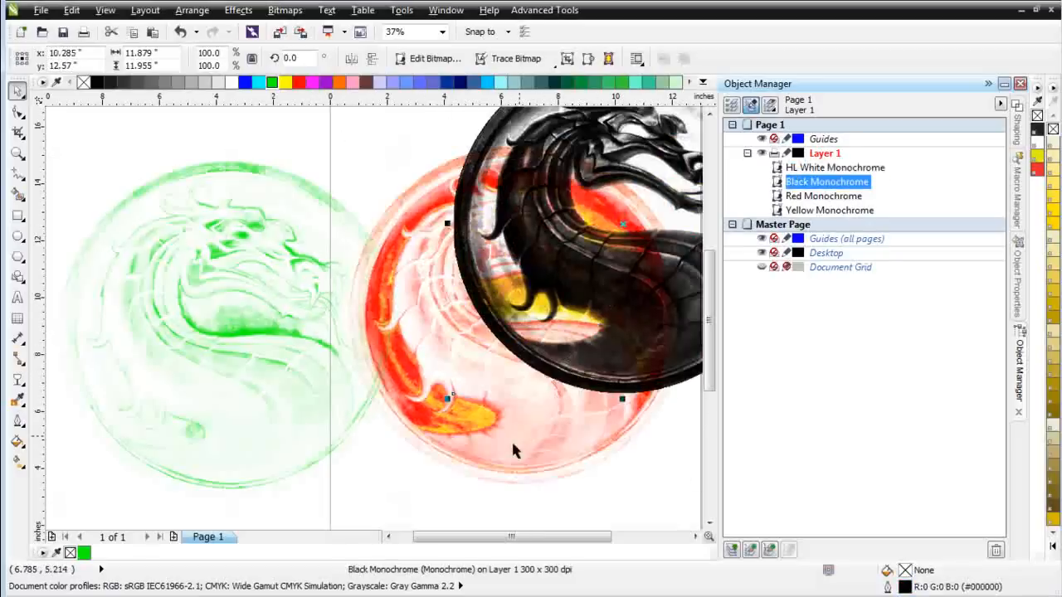
click(501, 455)
drag(501, 456, 609, 509)
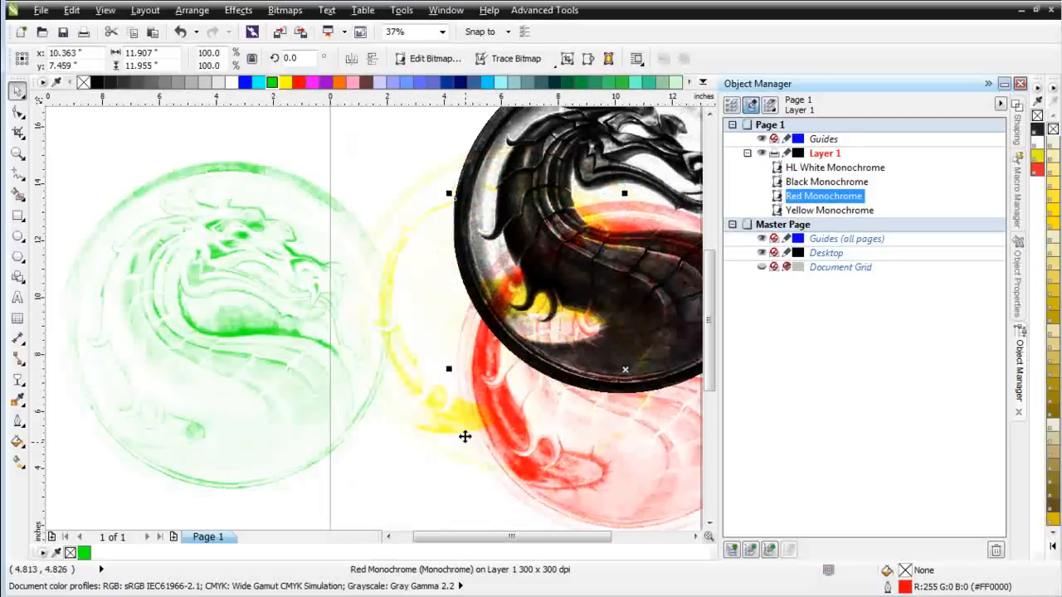
click(438, 424)
drag(419, 422, 400, 468)
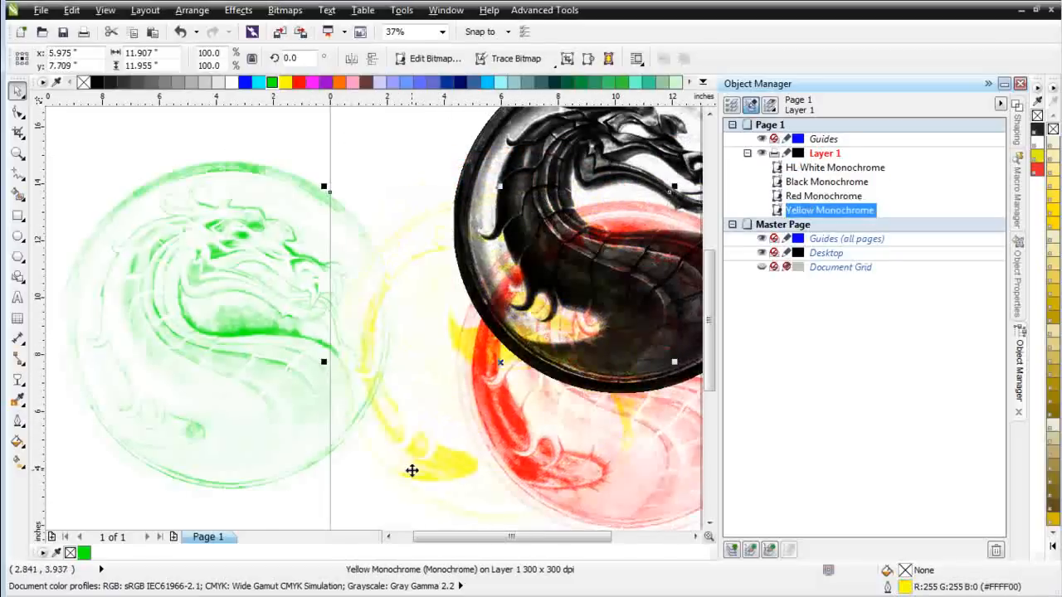
scroll(477, 449, down, 1)
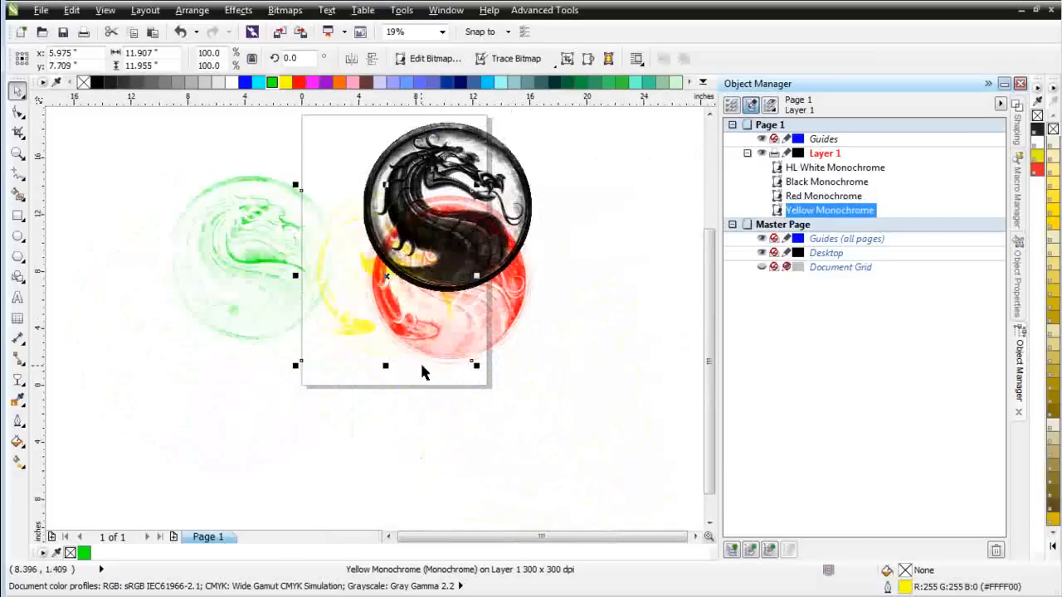
Undo the separation moves and the green recoloring to restack the emblem.
key(ctrl+z)
key(ctrl+z)
key(ctrl+z)
key(ctrl+z)
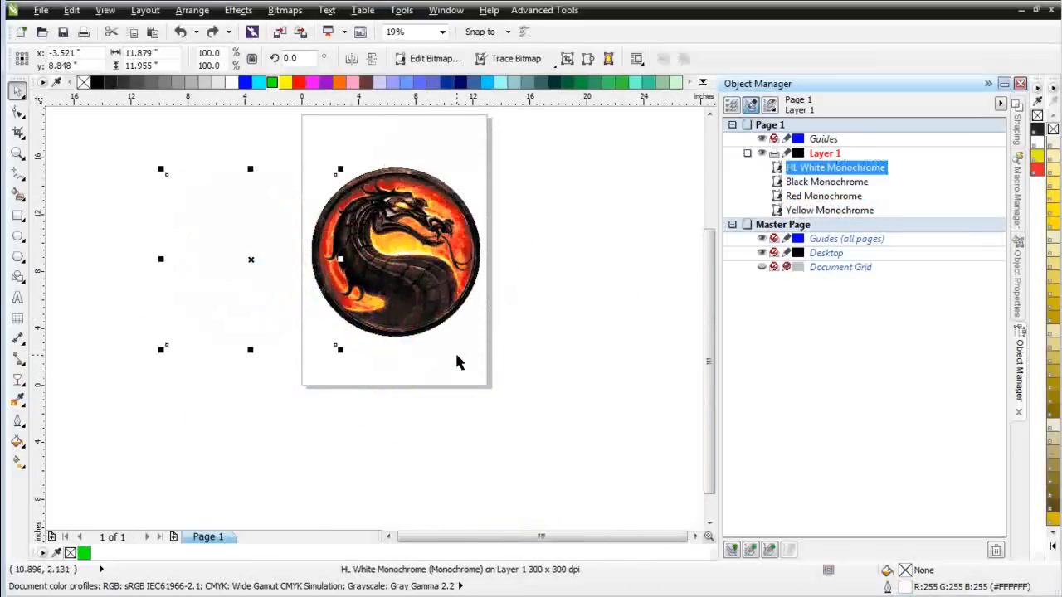
key(ctrl+z)
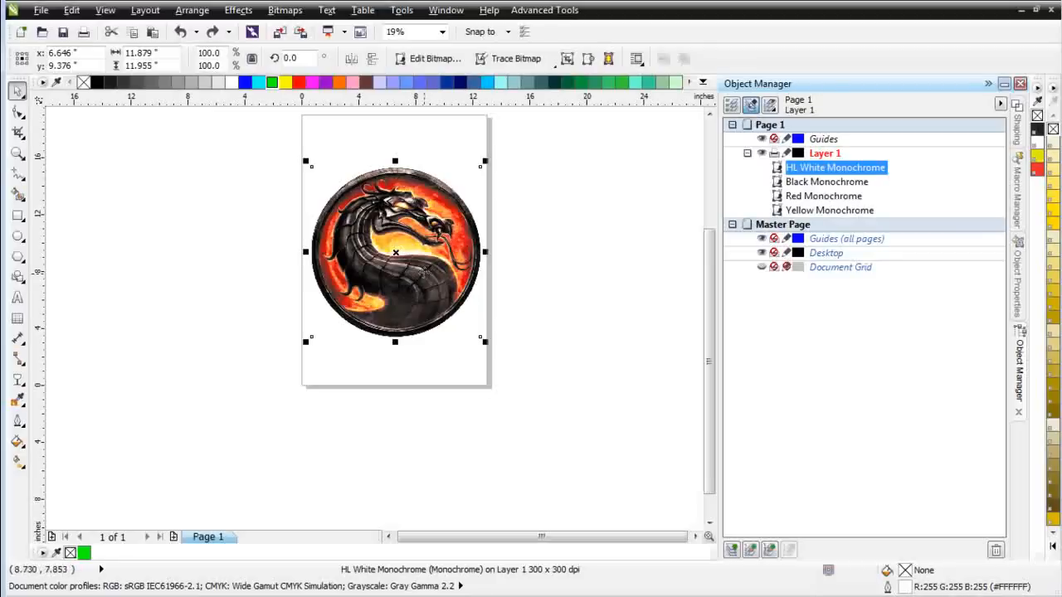
Place a copy of the Black Monochrome bitmap off the page, below and to the right of the emblem.
key(Tab)
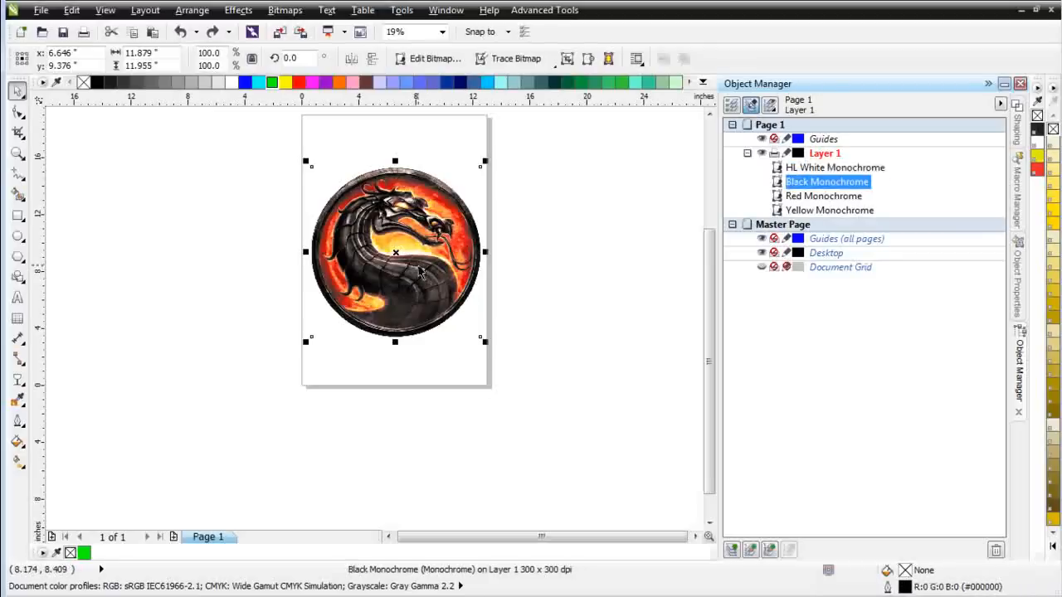
drag(395, 252, 572, 388)
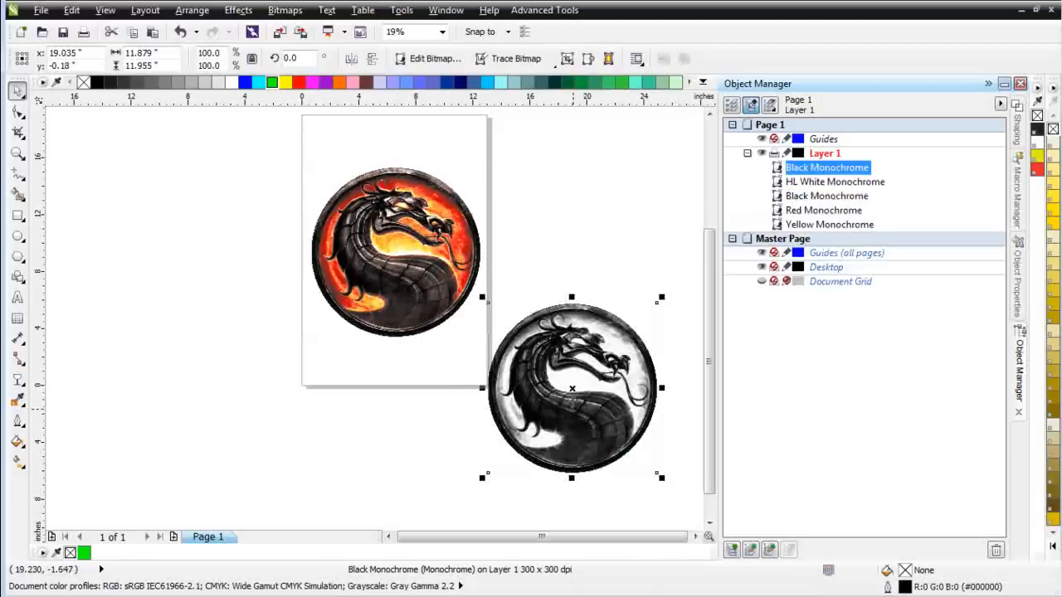
Try a blue background and yellow foreground on the copied Black Monochrome bitmap, and undo both color changes.
key(shift+F2)
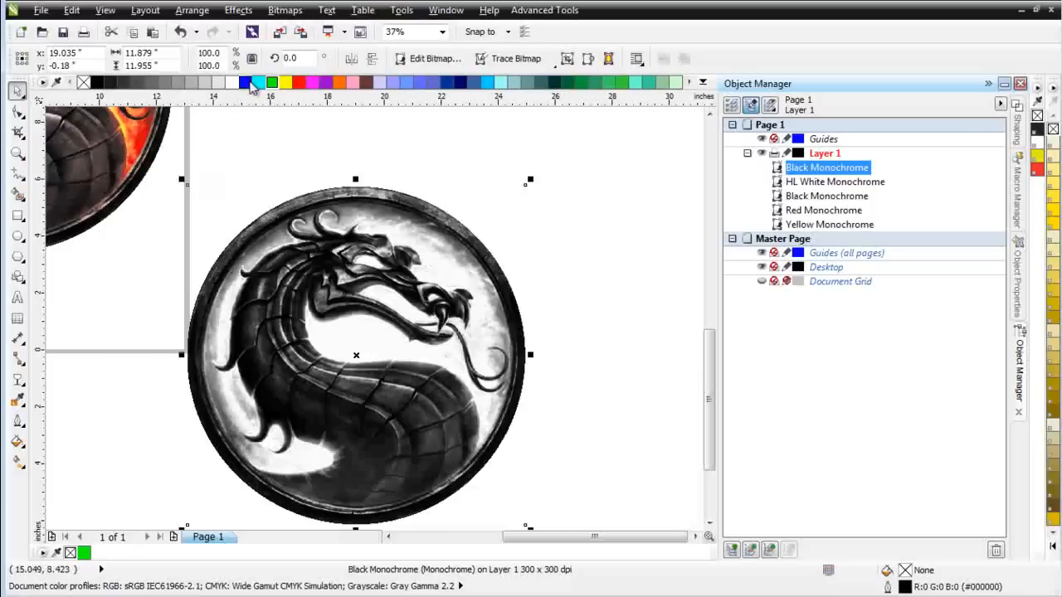
click(246, 82)
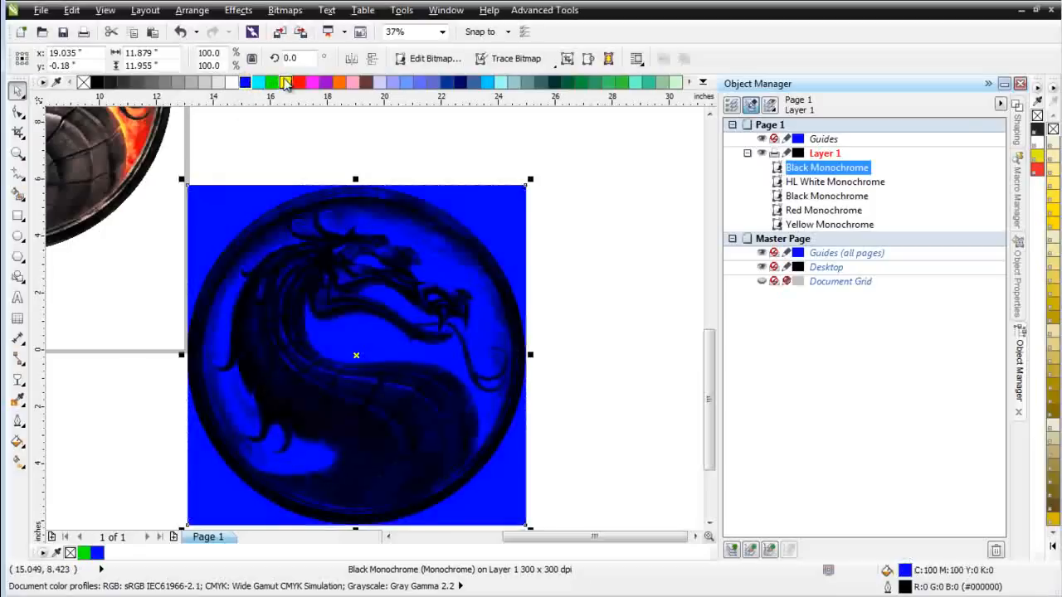
right_click(285, 82)
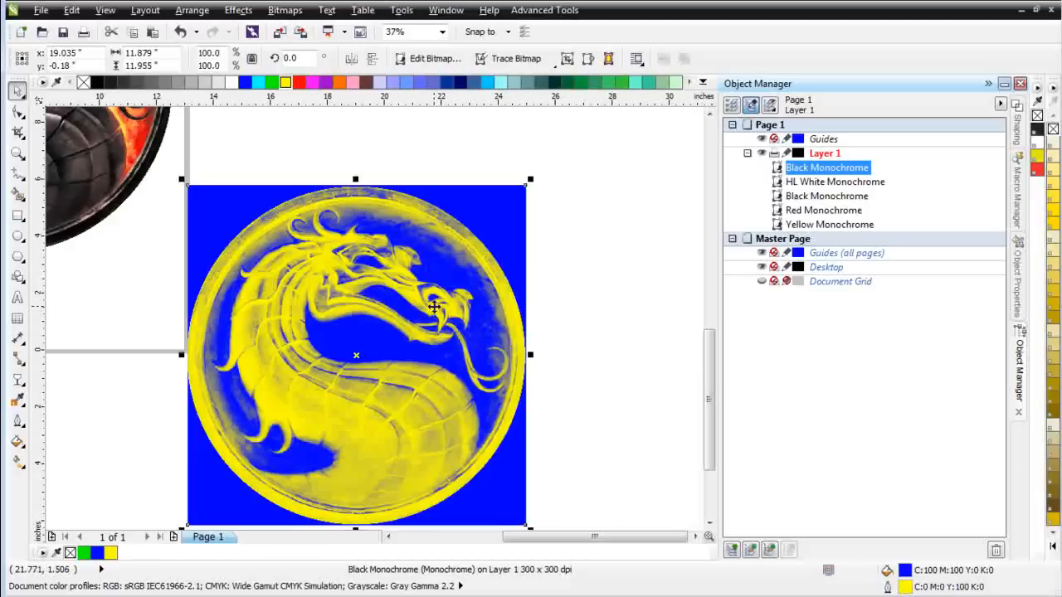
key(ctrl+z)
key(ctrl+z)
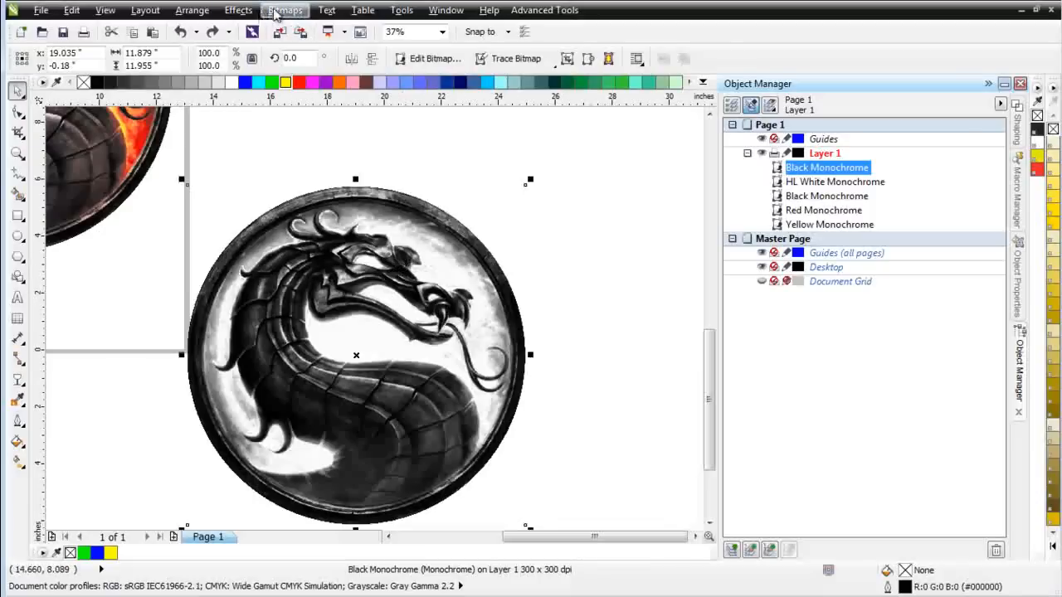
Check which bitmap effects, such as Art Strokes, are available for the copied Black Monochrome bitmap.
click(284, 10)
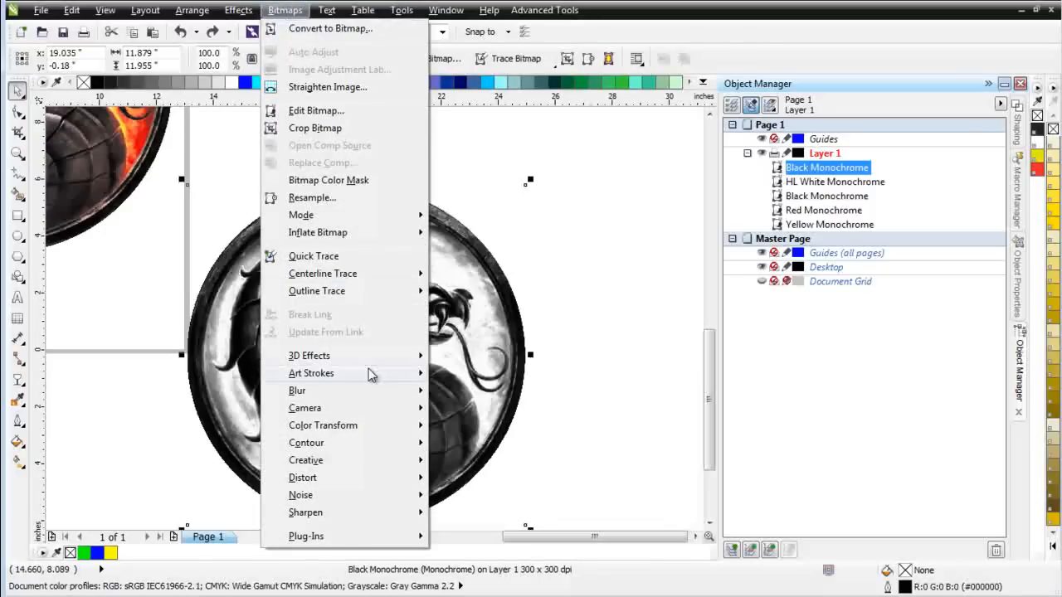
mouse_move(370, 375)
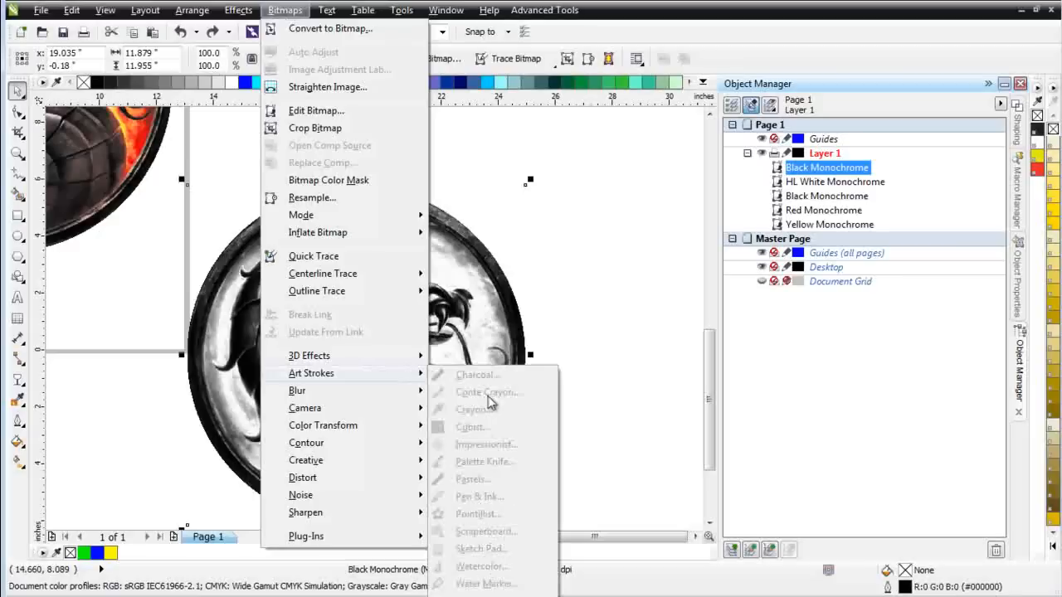
click(470, 302)
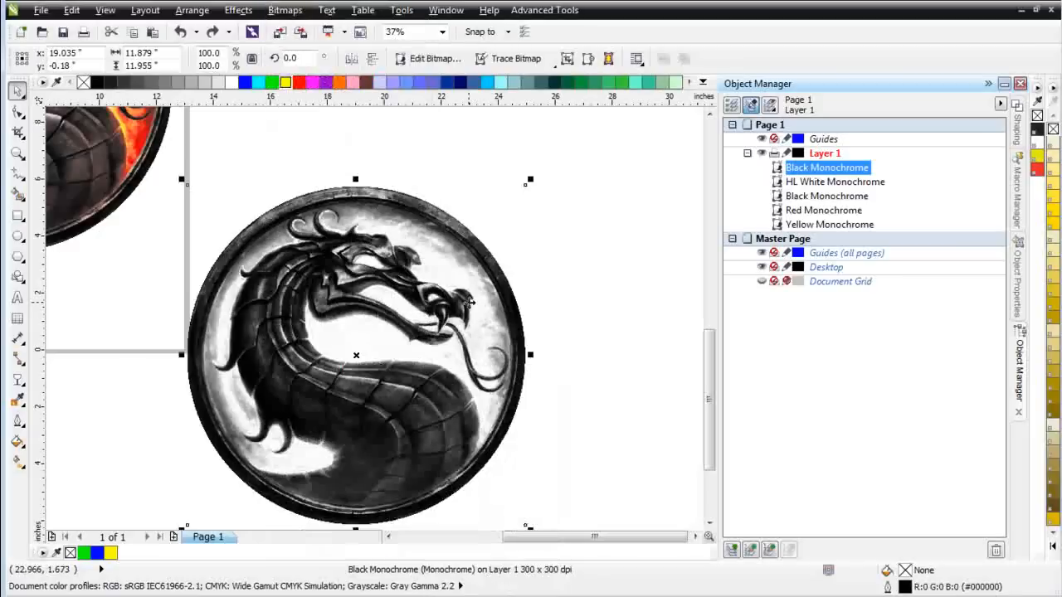
Revert the copied Black Monochrome bitmap to grayscale with SimpleSeps Raster's Monochrome Revert and select the resulting bitmap.
click(548, 13)
click(572, 80)
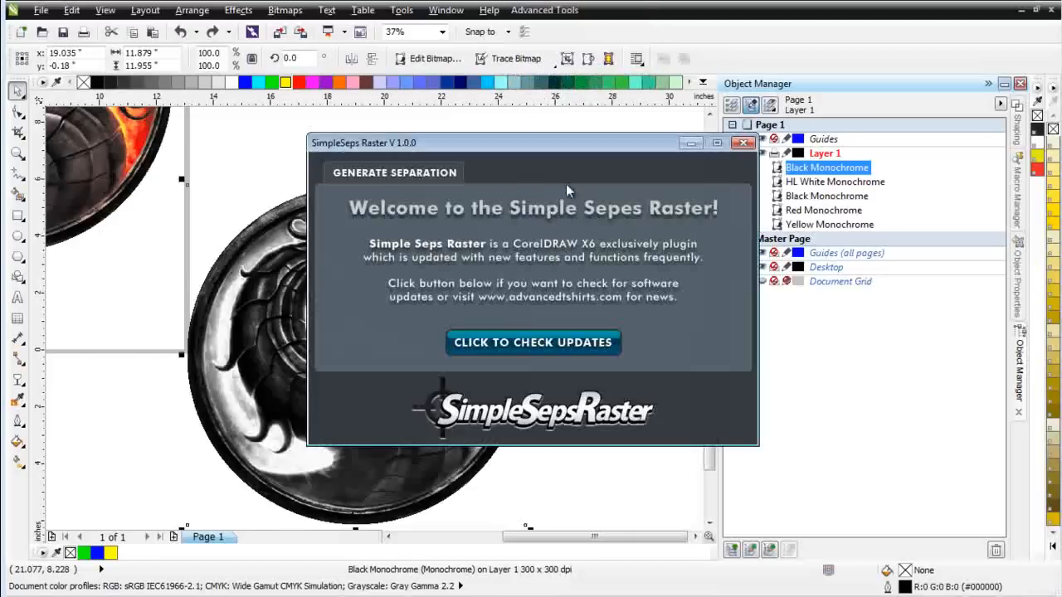
click(392, 178)
drag(558, 149, 823, 131)
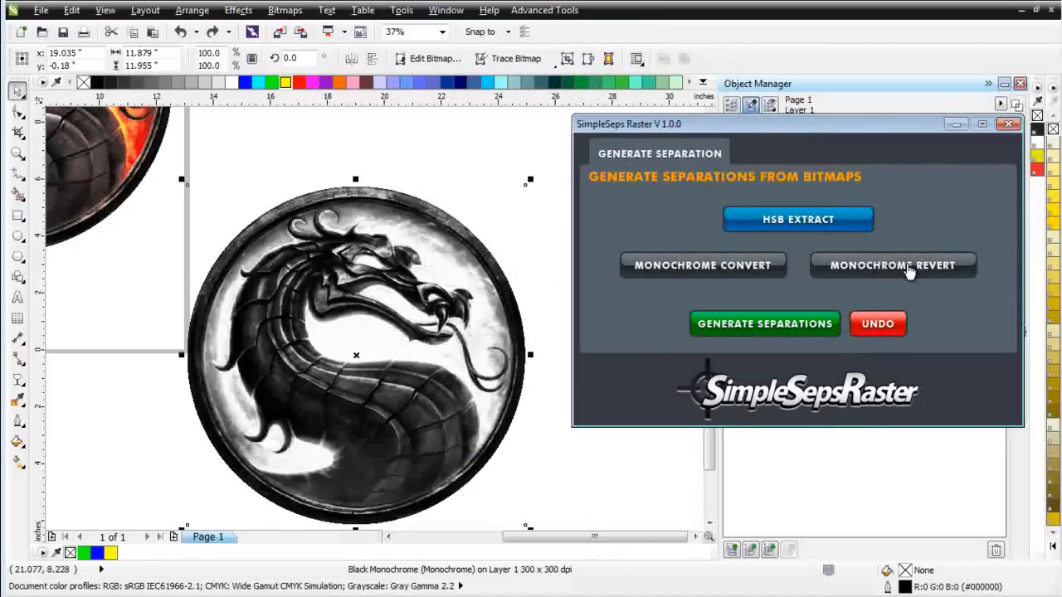
click(910, 268)
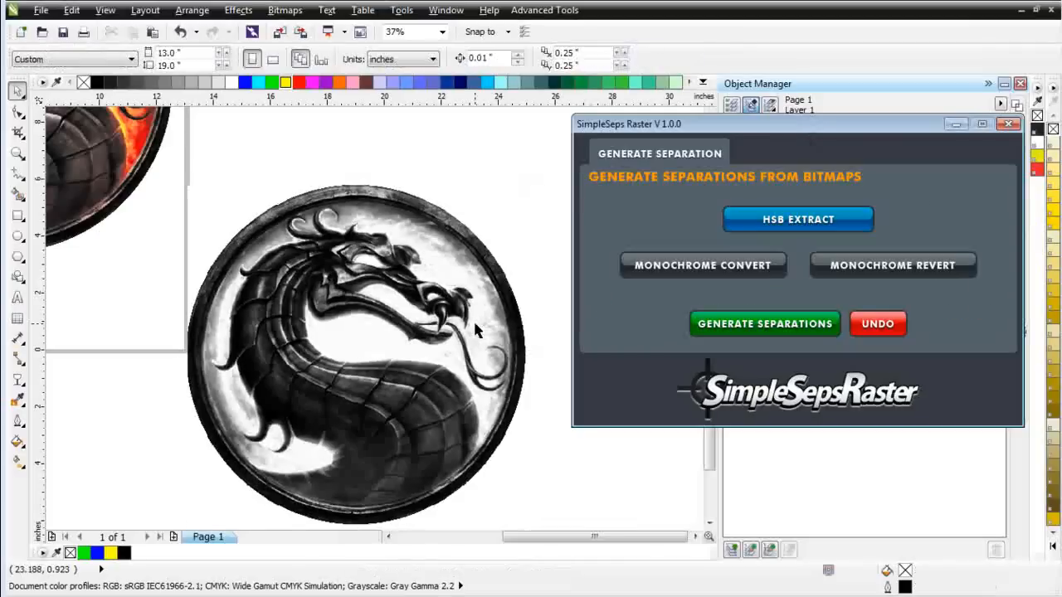
click(361, 417)
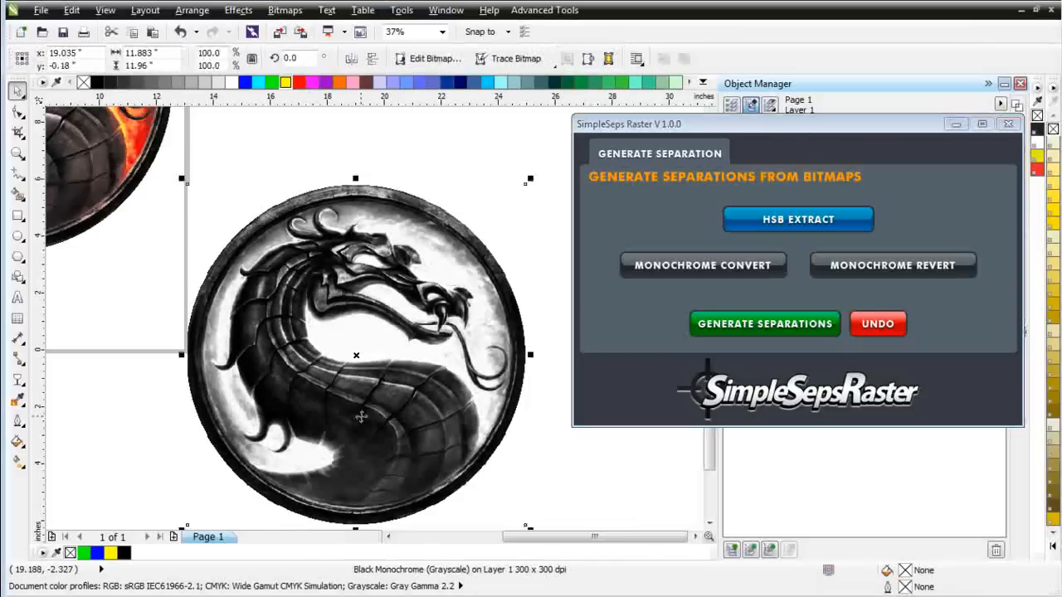
Examine the Blur and Creative effects offered for the grayscale copy, and view its Tone Curve adjustment without applying it.
click(285, 10)
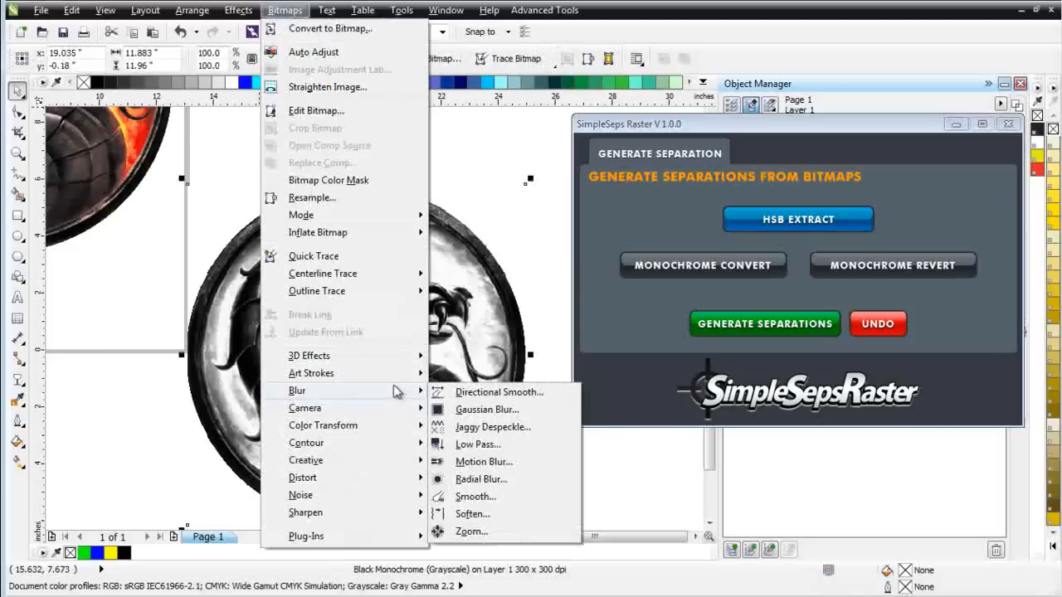
mouse_move(382, 467)
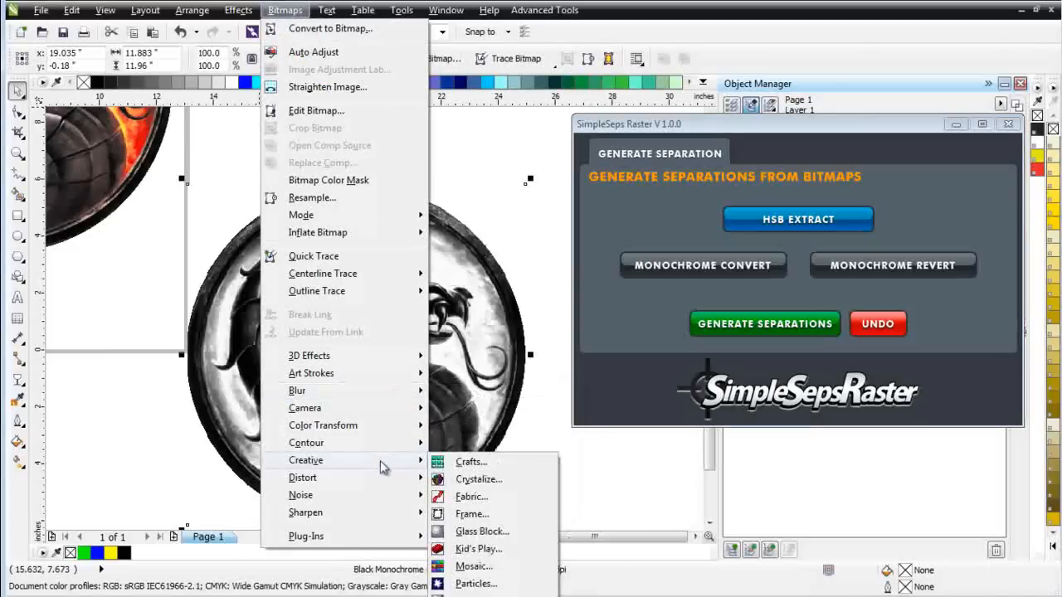
click(467, 378)
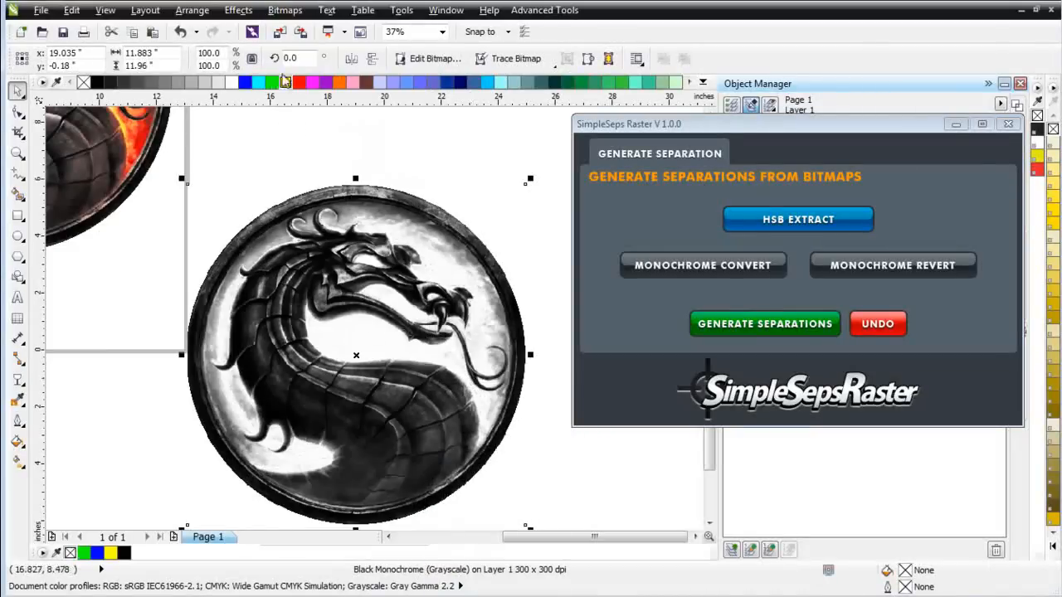
click(239, 10)
mouse_move(256, 27)
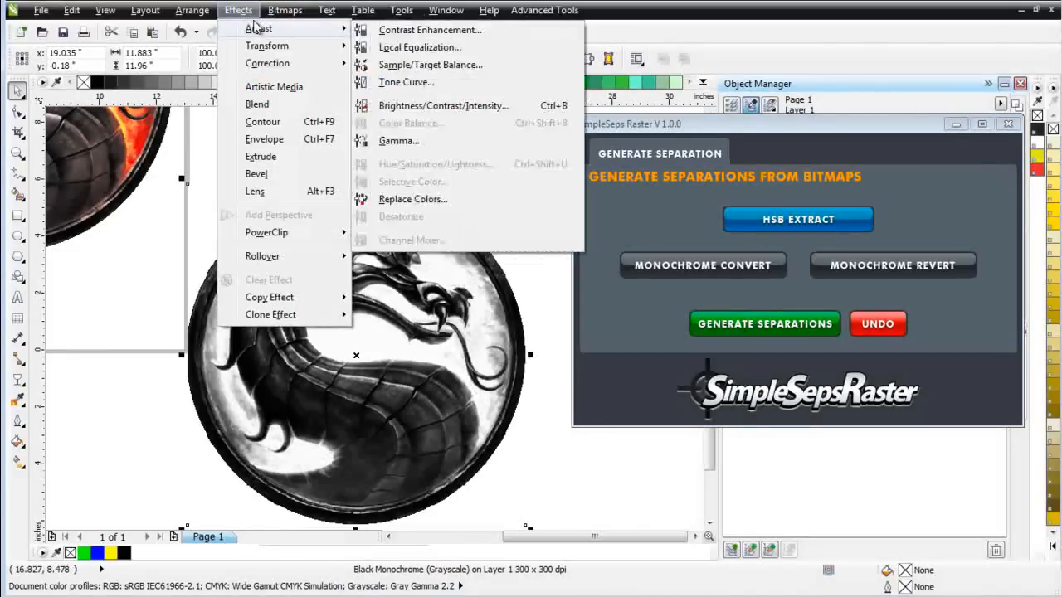
click(394, 82)
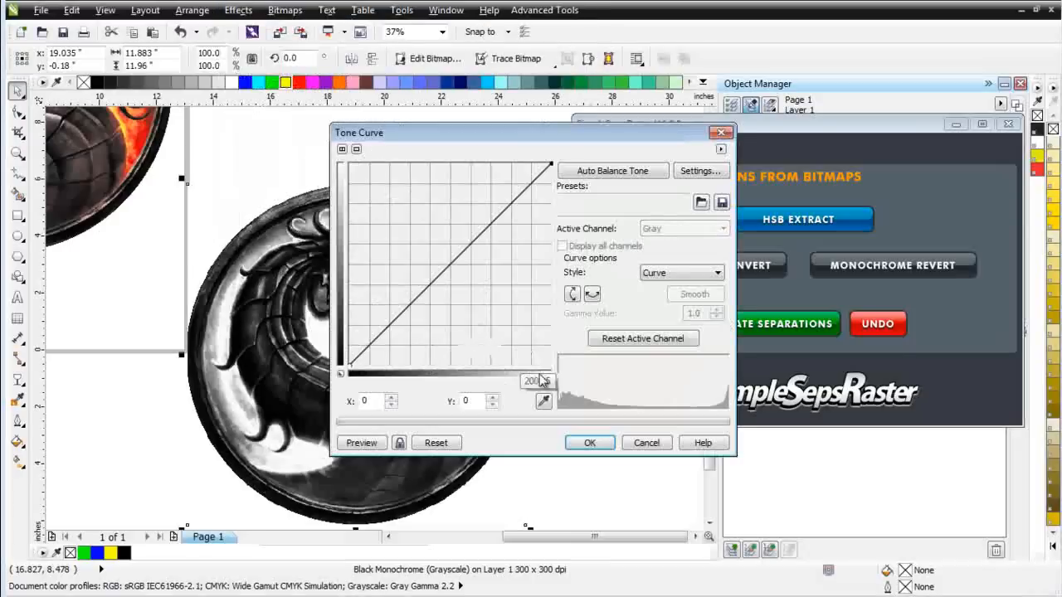
click(659, 444)
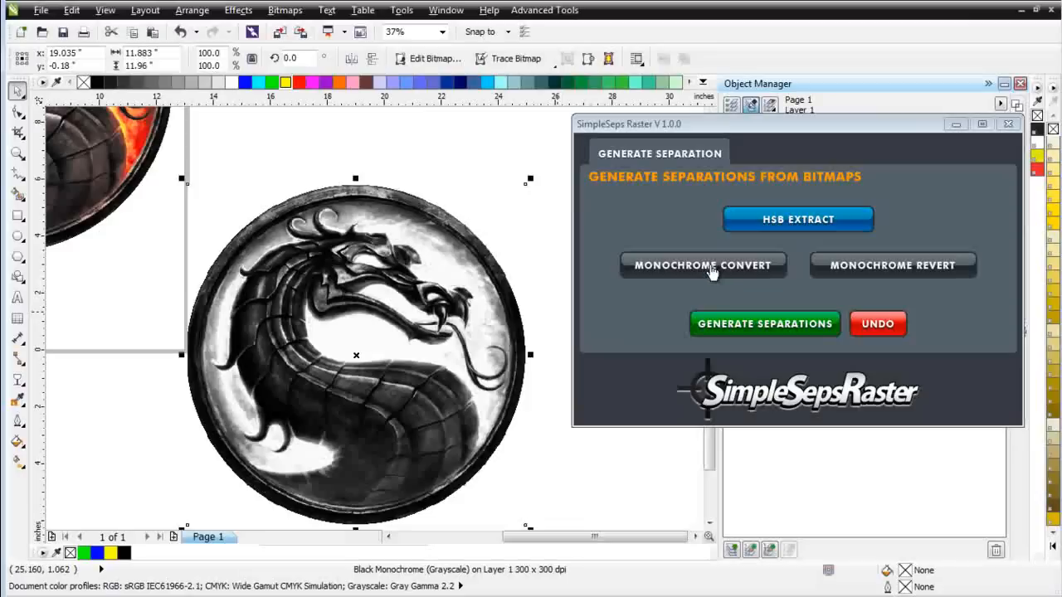
Convert the grayscale copy back to monochrome with SimpleSeps Raster, and recolor it red.
click(712, 271)
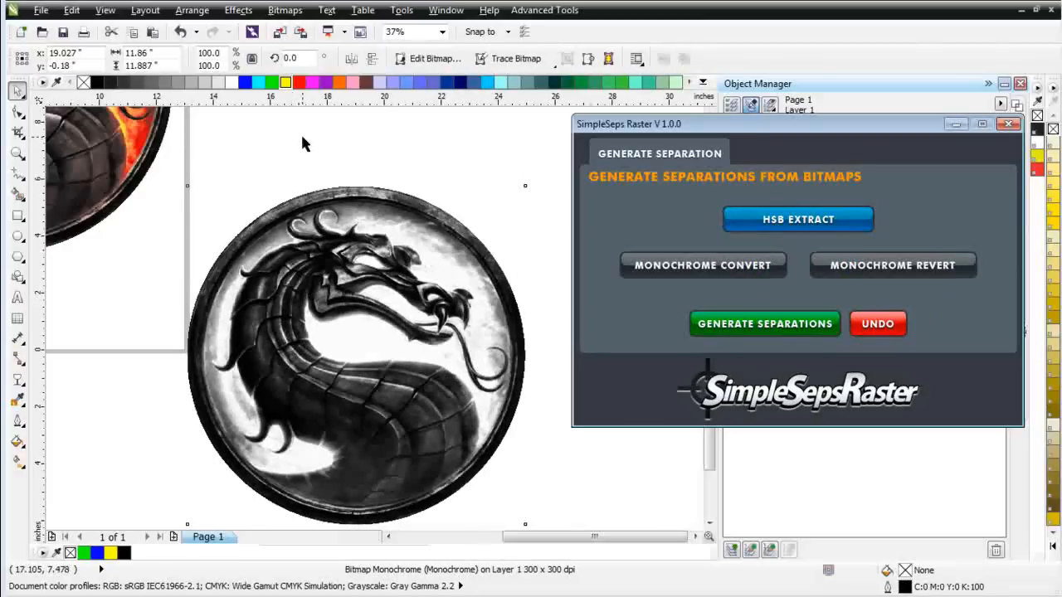
click(1009, 126)
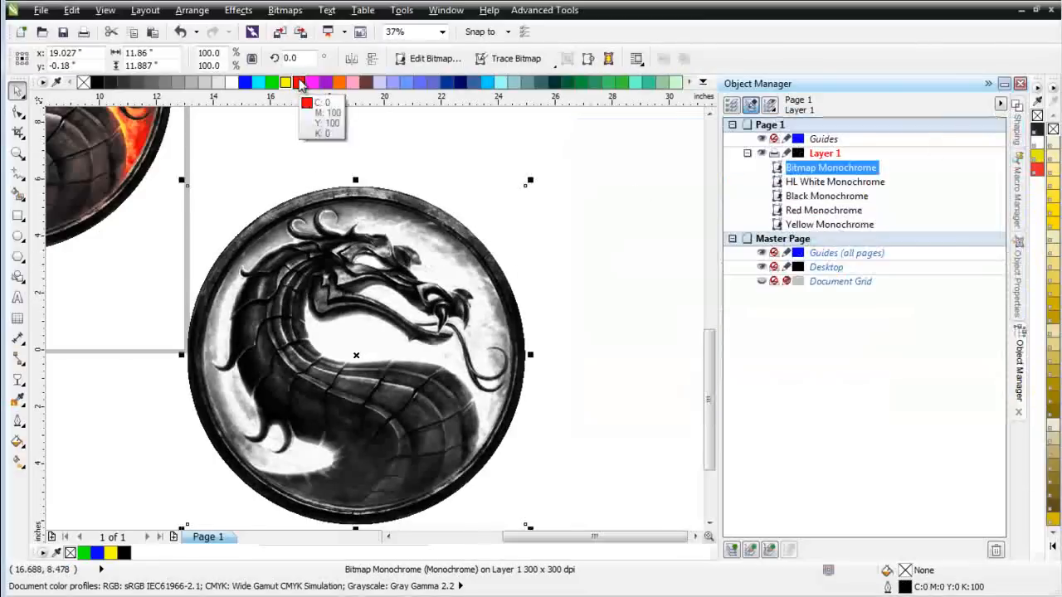
click(298, 82)
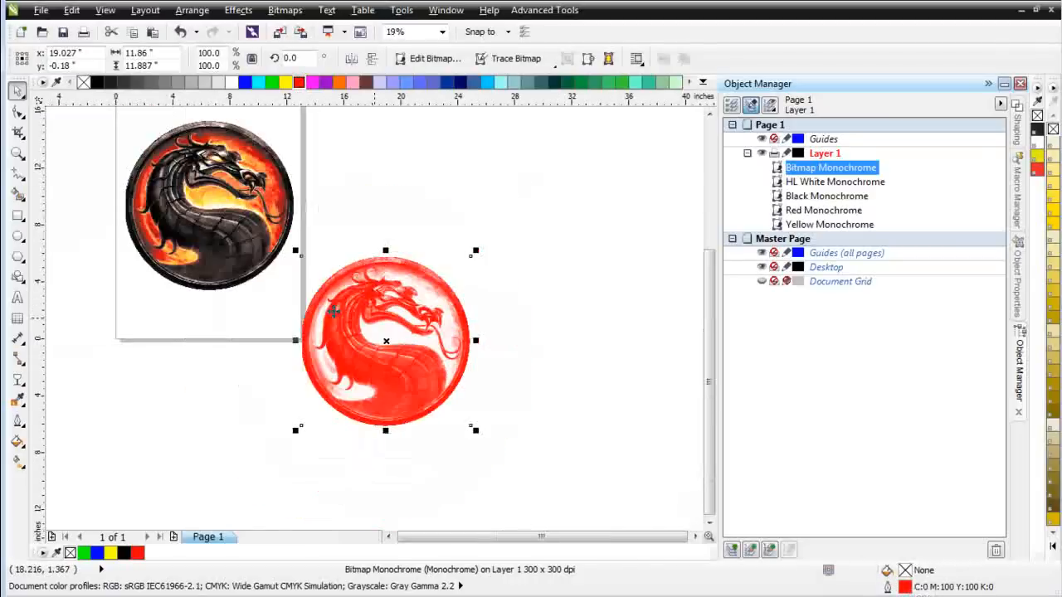
Delete the red monochrome copy beside the page.
scroll(415, 327, down, 1)
key(Delete)
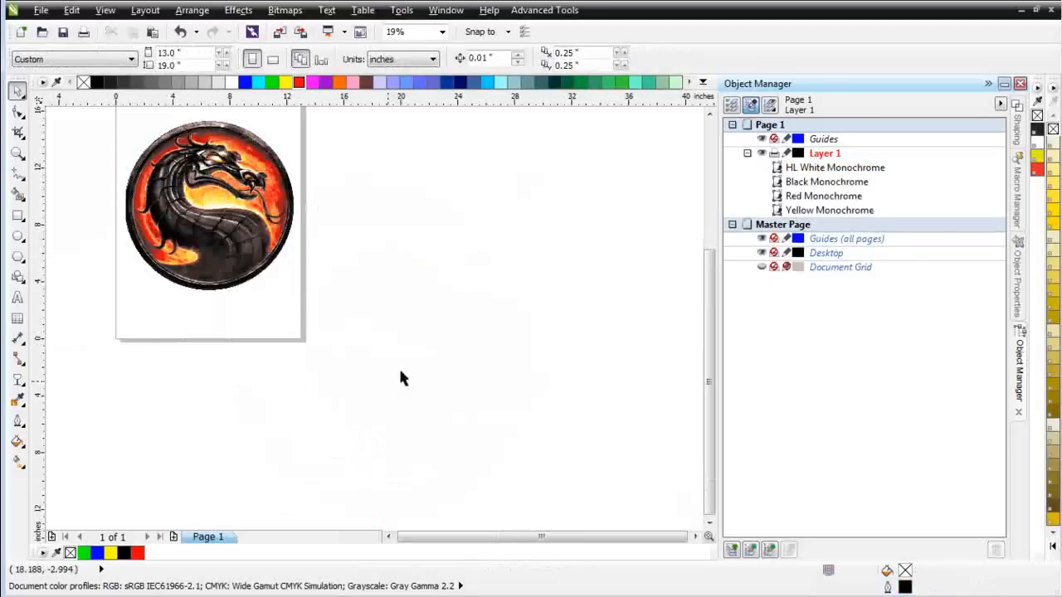
Place a copy of all four stacked separations off the page beside the emblem, and group the copied bitmaps.
drag(404, 367, 77, 98)
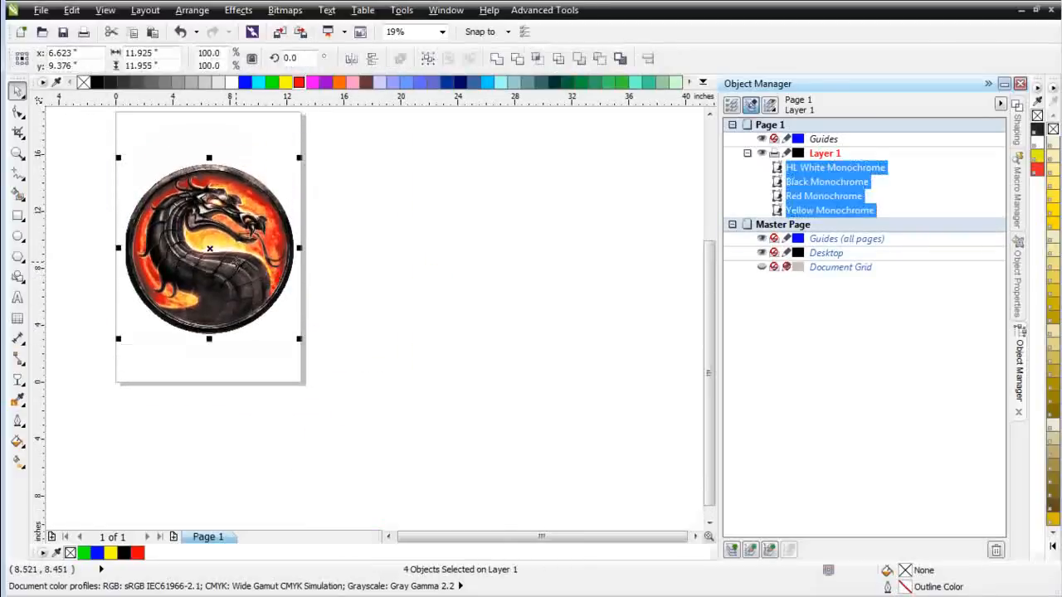
drag(297, 348, 450, 337)
right_click(450, 337)
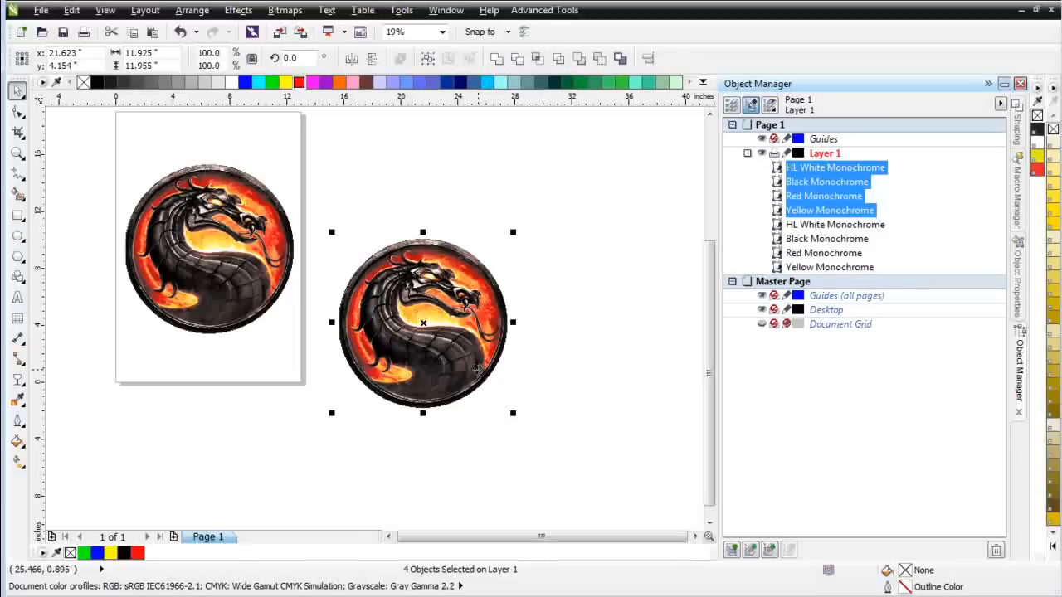
click(428, 63)
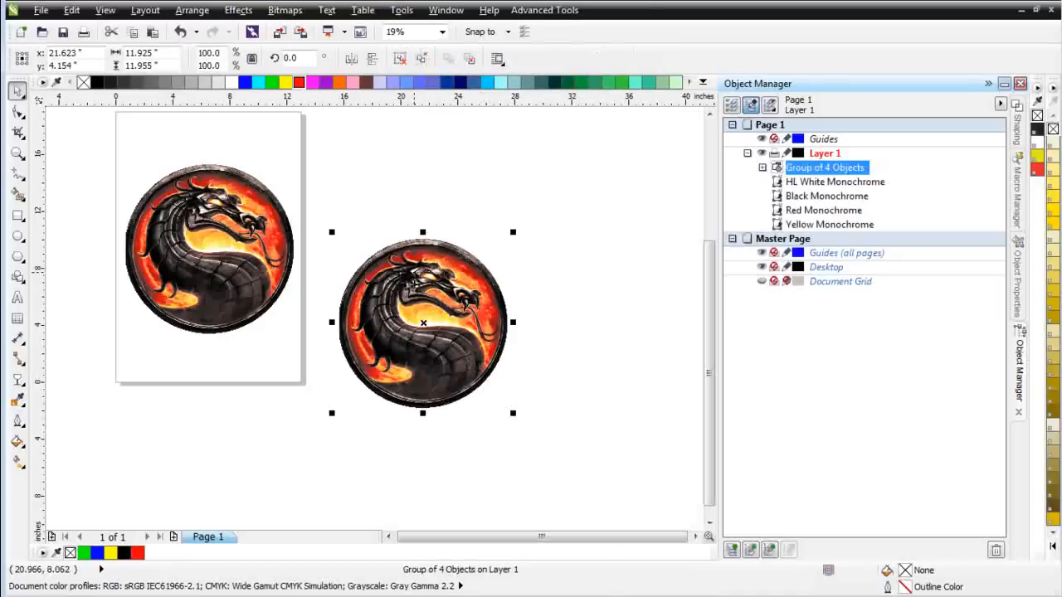
Place a second copy of the grouped emblem beside the first below the page, and mirror it horizontally.
drag(440, 332, 362, 389)
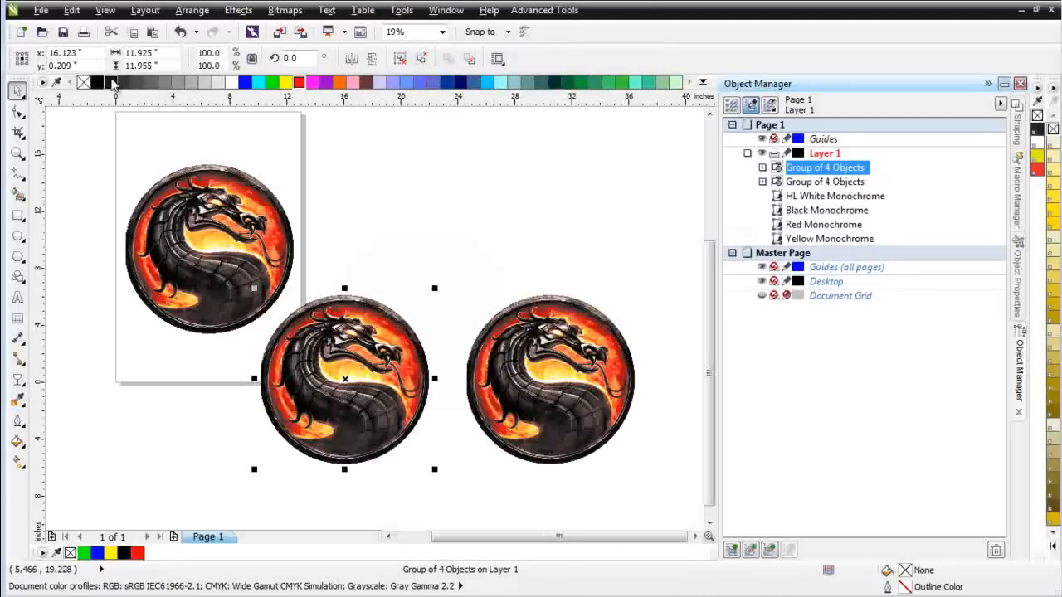
click(354, 59)
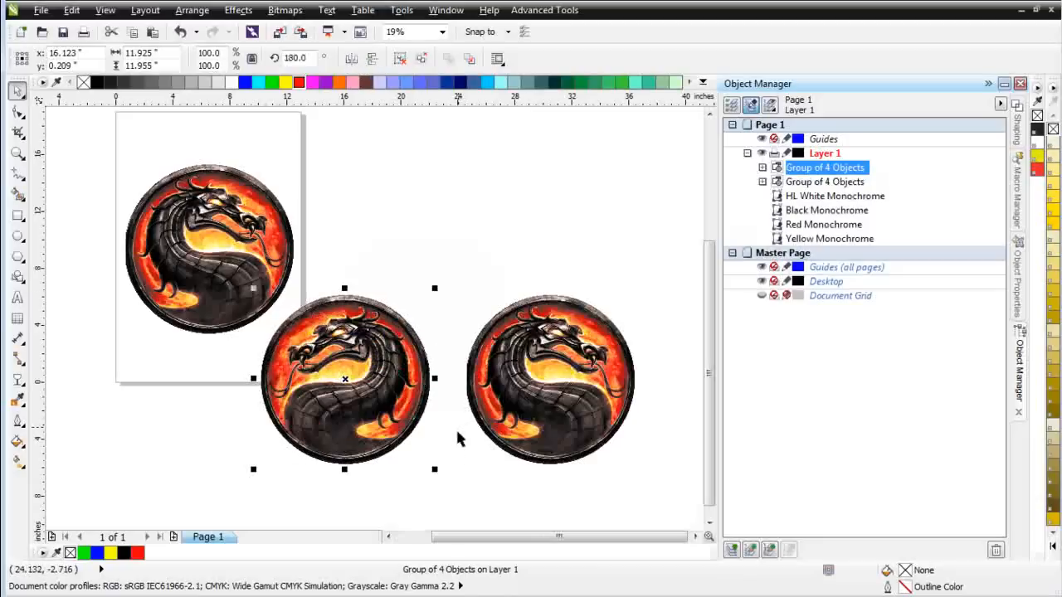